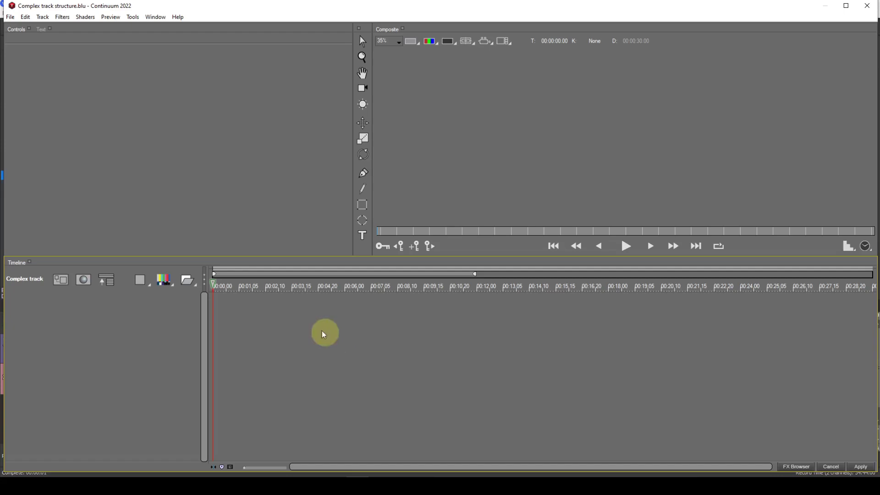
Add a Flat Text track and a Color track to the empty timeline
{"action": "left_click", "coordinate": [169, 280]}
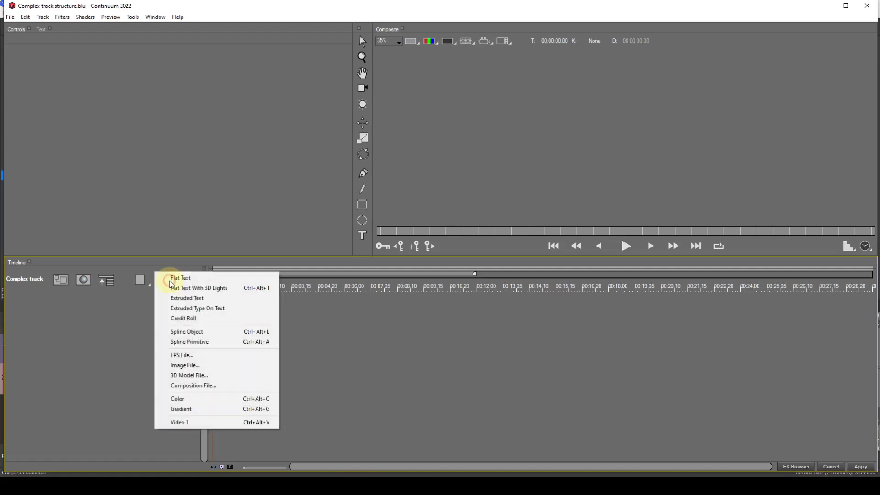
{"action": "left_click", "coordinate": [173, 278]}
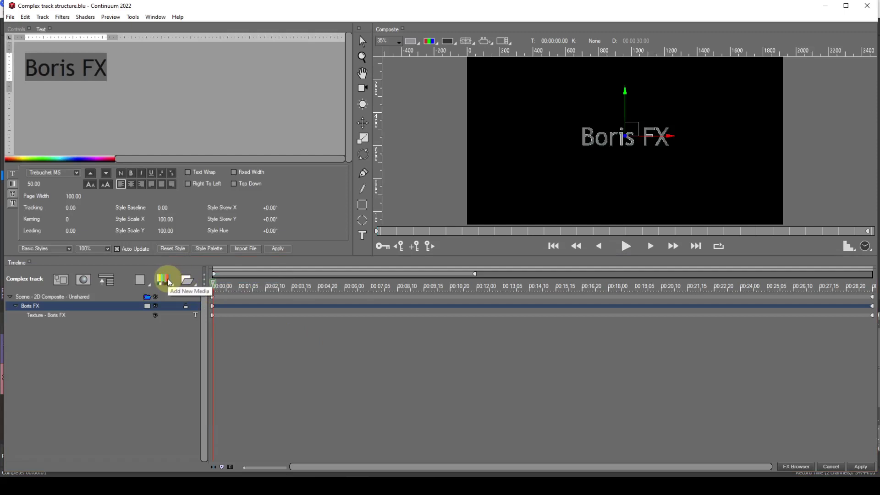
{"action": "left_click", "coordinate": [169, 281]}
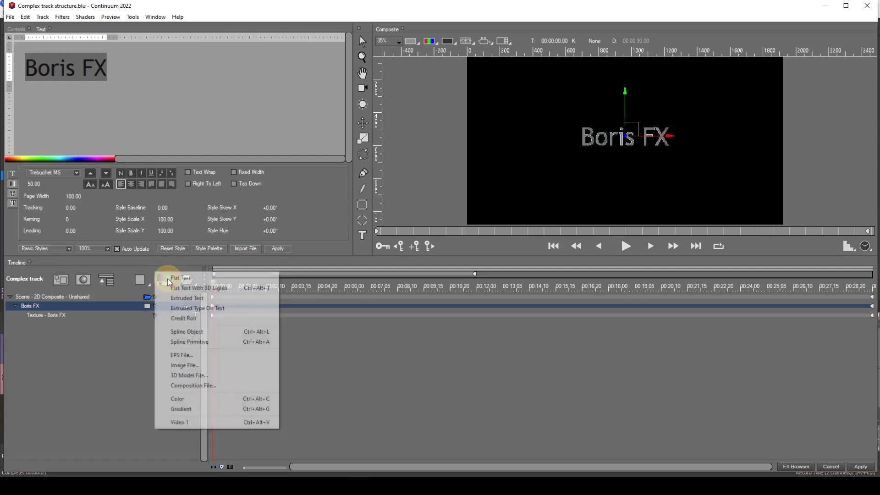
{"action": "left_click", "coordinate": [179, 400]}
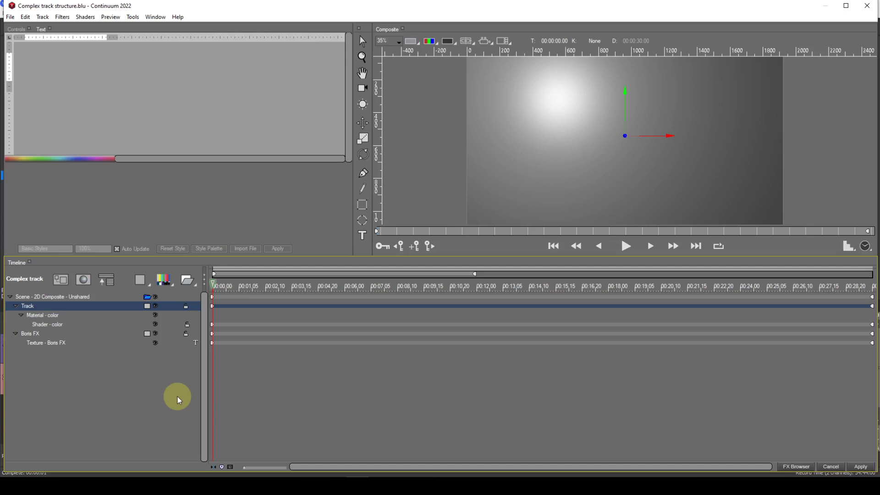
Move the Boris FX text track above the color track at the top of the scene
{"action": "left_click", "coordinate": [40, 334]}
{"action": "left_click", "coordinate": [43, 298]}
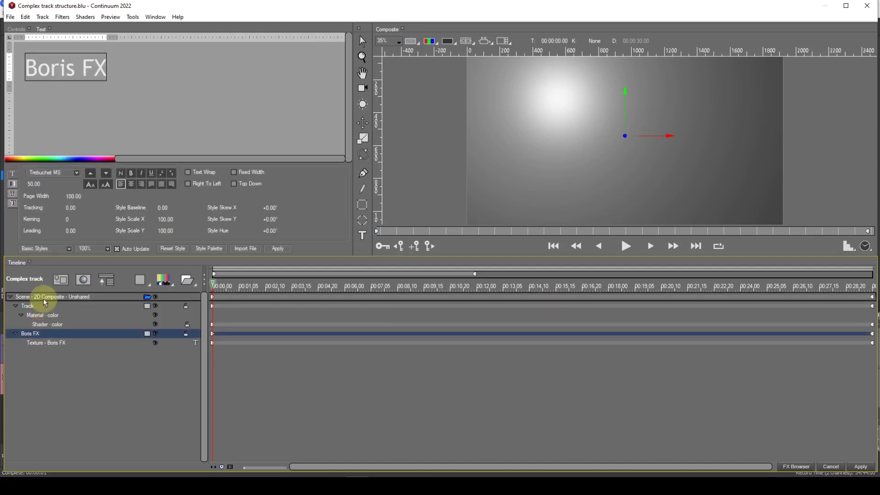
{"action": "left_click_drag", "start_coordinate": [46, 302], "coordinate": [46, 302]}
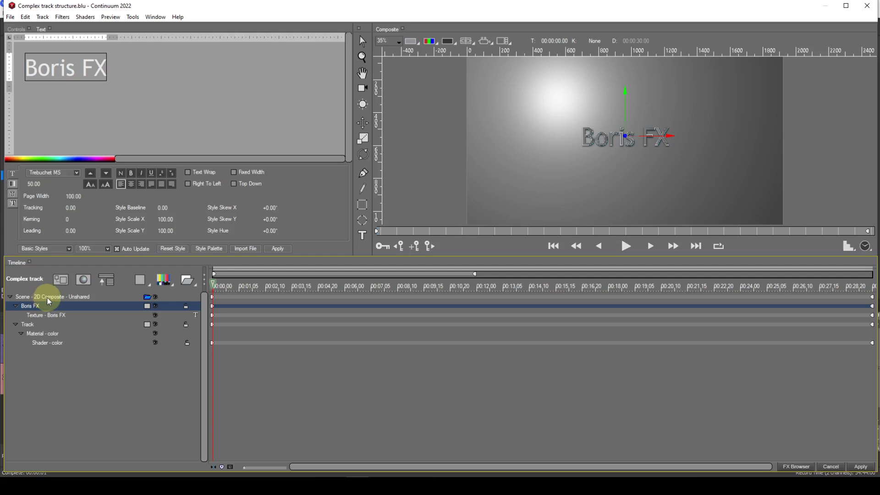
Delete the whole 2D Composite scene with its tracks and add a fresh Flat Text track
{"action": "left_click", "coordinate": [48, 297]}
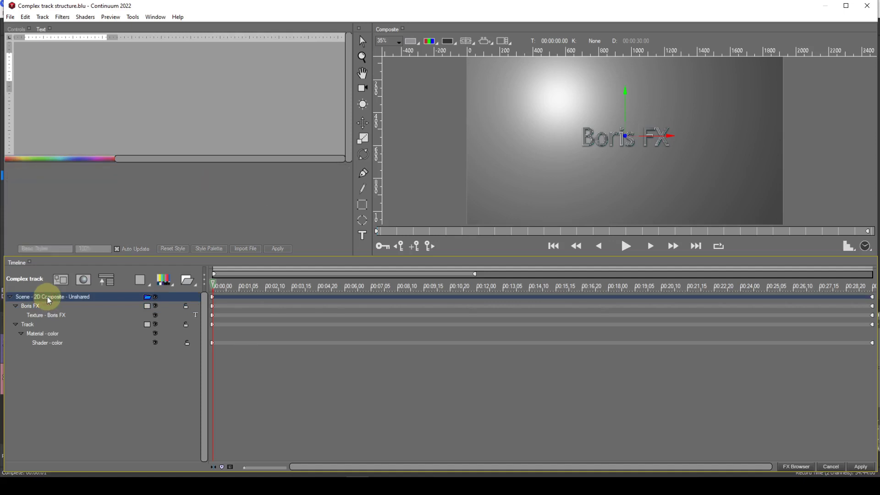
{"action": "key", "text": "Delete"}
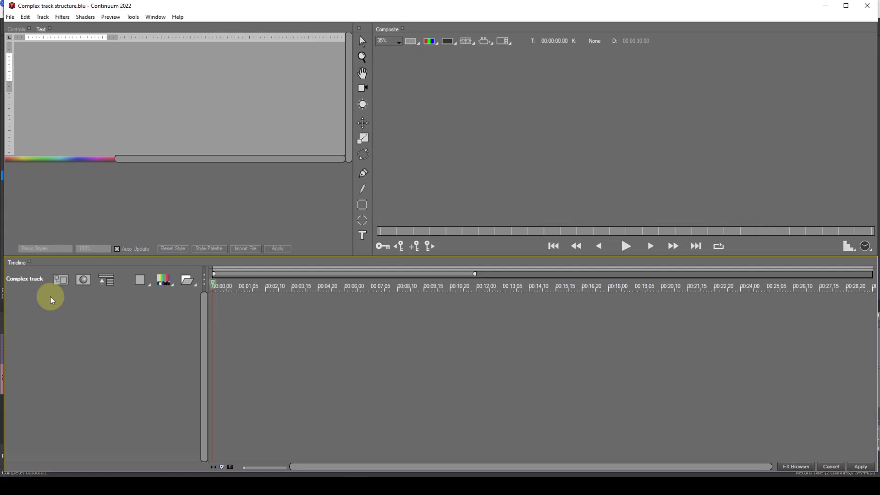
{"action": "left_click", "coordinate": [160, 283]}
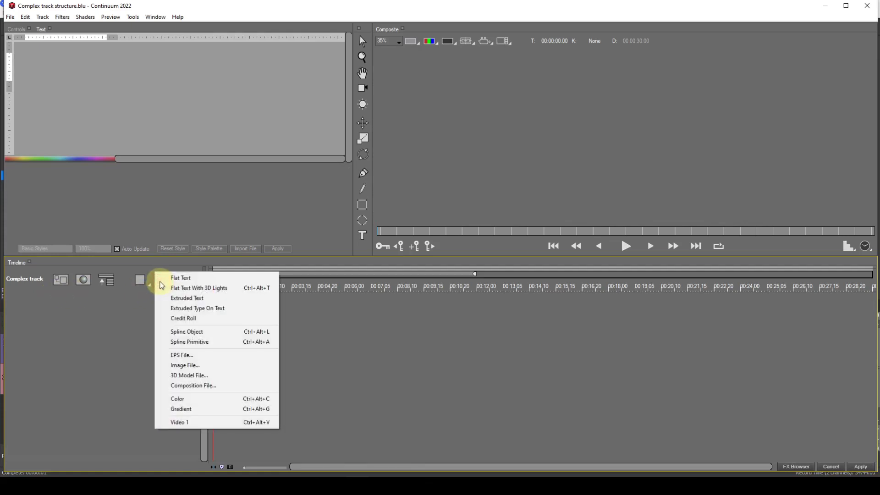
{"action": "left_click", "coordinate": [162, 281]}
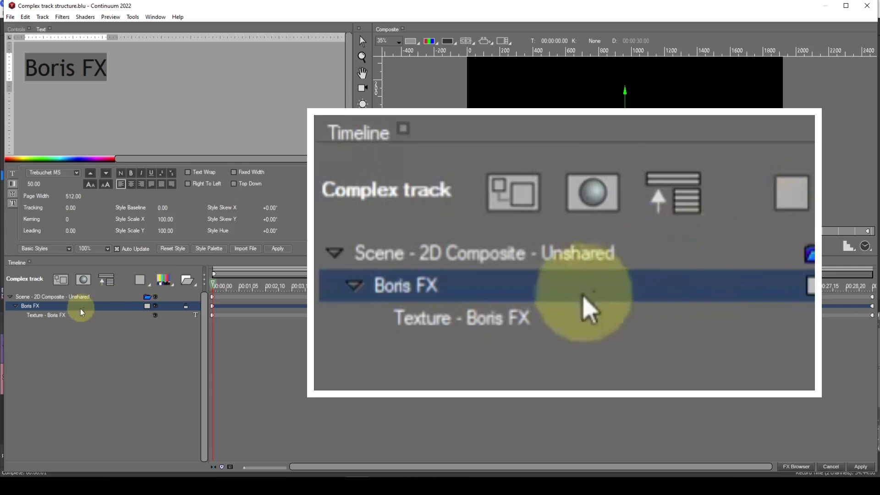
Compare the control parameters of the Boris FX shape track with those of its Texture - Boris FX media track
{"action": "left_click", "coordinate": [57, 316]}
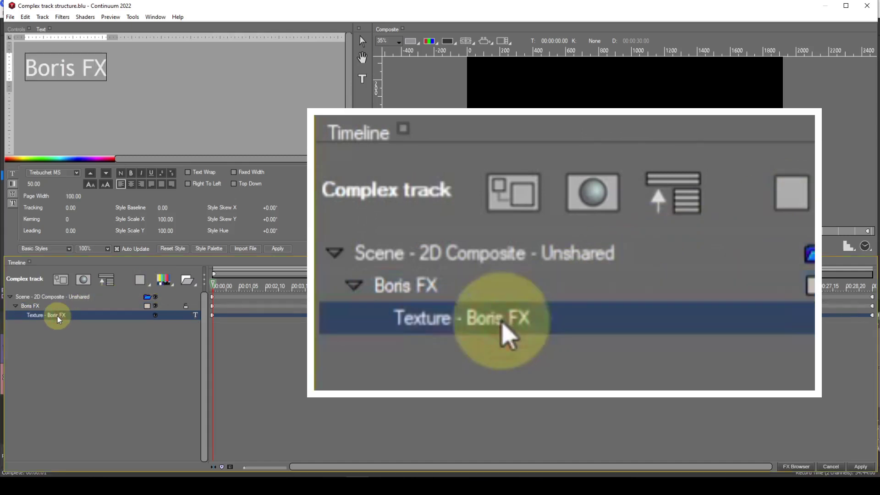
{"action": "left_click", "coordinate": [54, 306]}
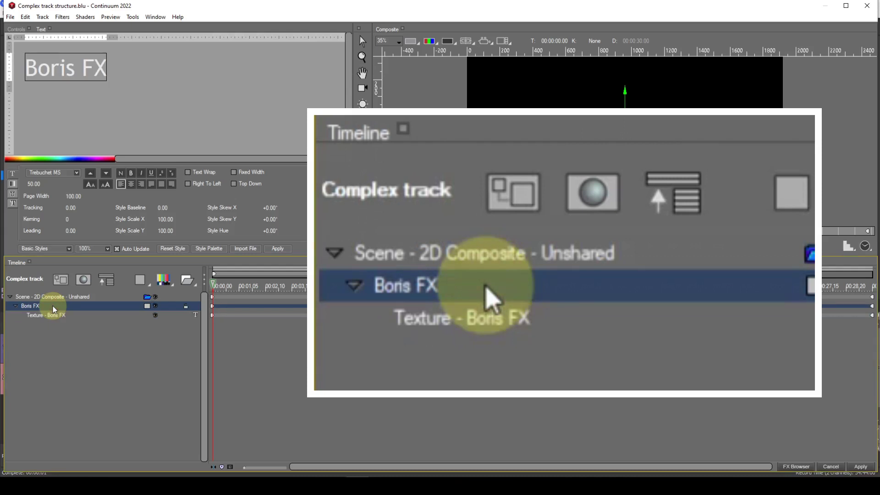
{"action": "left_click", "coordinate": [21, 29]}
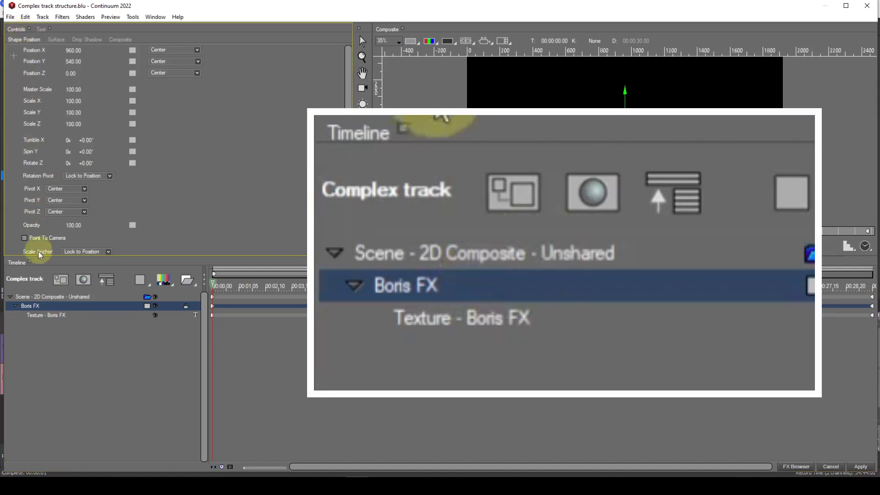
{"action": "left_click", "coordinate": [42, 316]}
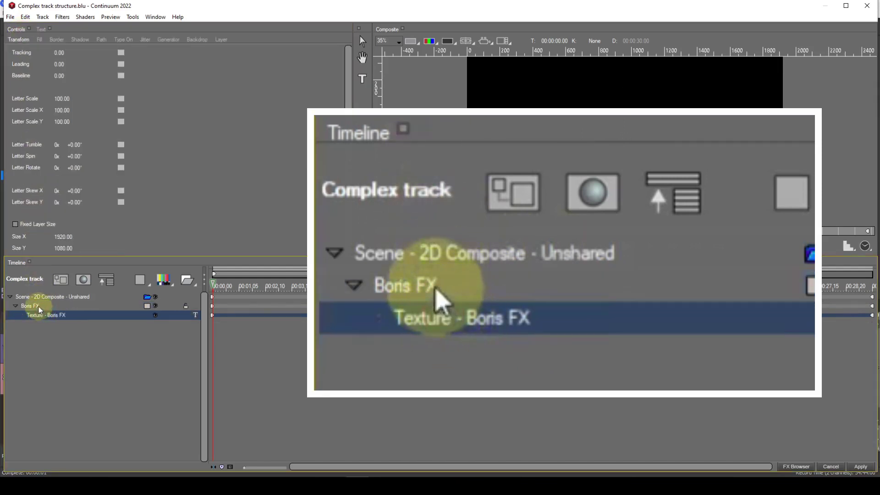
{"action": "left_click", "coordinate": [40, 308]}
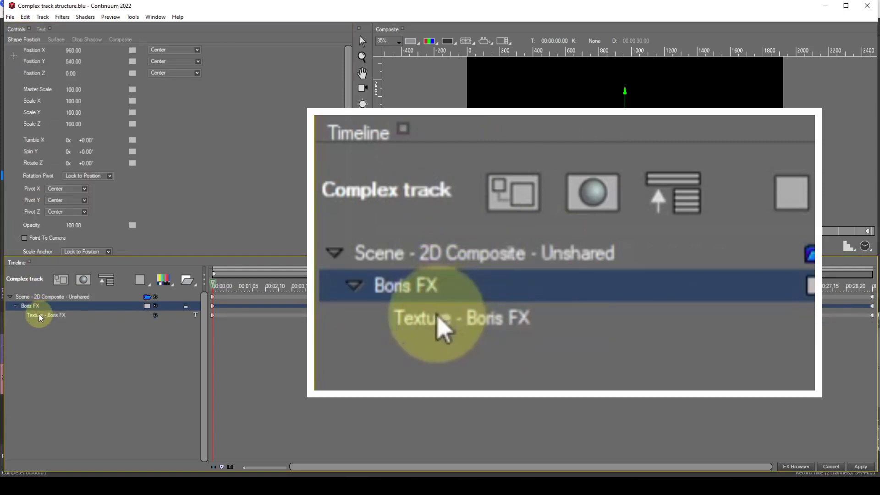
{"action": "left_click", "coordinate": [41, 318]}
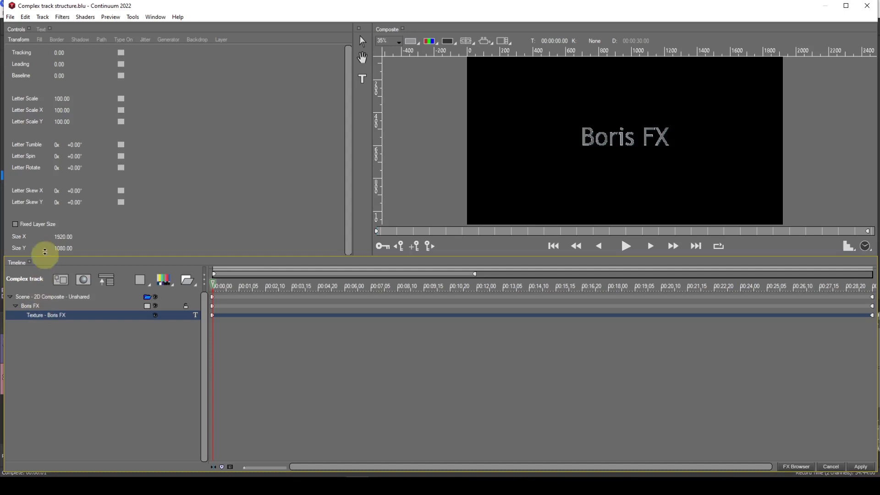
Reopen the recent project Complex track structure.blu without saving the current effect settings
{"action": "left_click", "coordinate": [13, 18]}
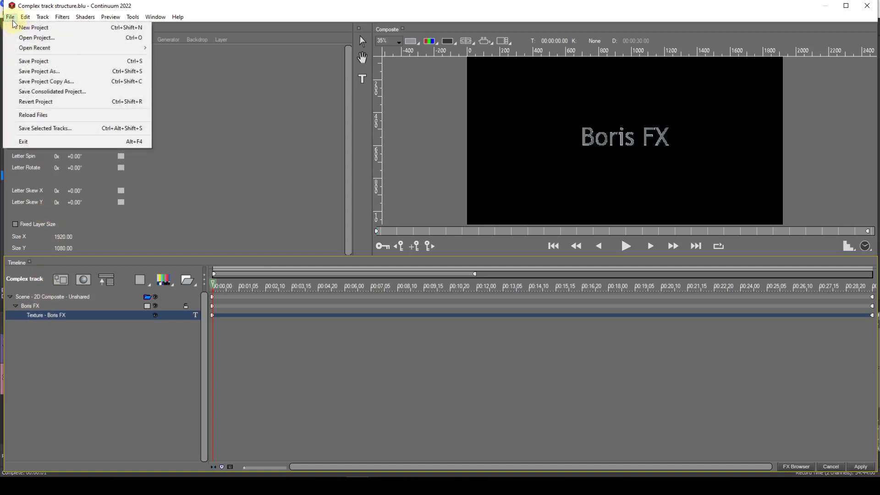
{"action": "mouse_move", "coordinate": [20, 48]}
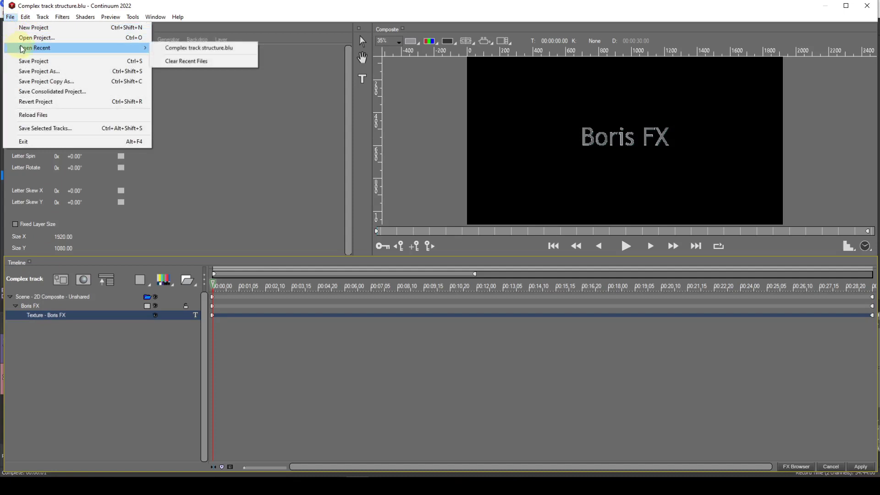
{"action": "left_click", "coordinate": [175, 50]}
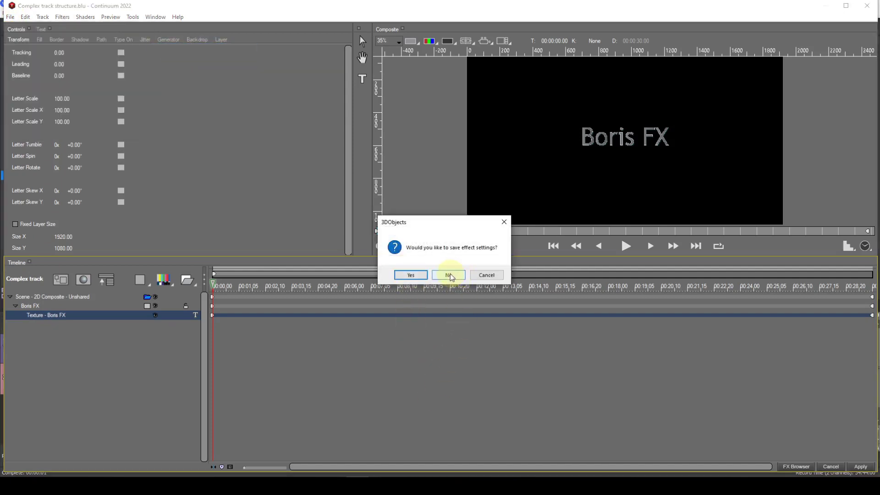
{"action": "left_click", "coordinate": [449, 275]}
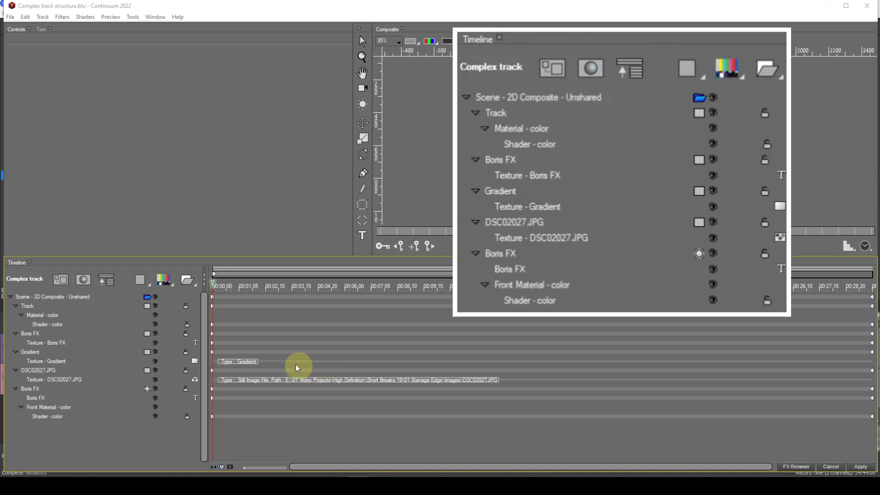
Switch the scene container to 3D Render and back to 2D Composite
{"action": "right_click", "coordinate": [80, 298]}
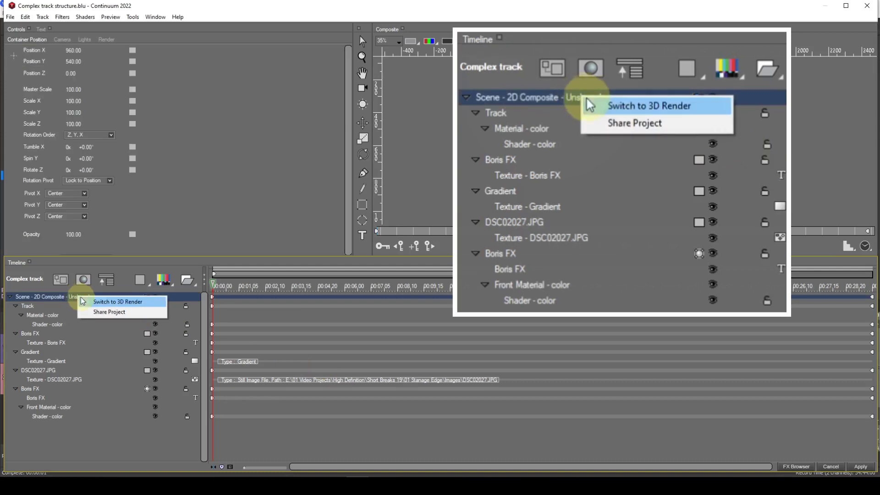
{"action": "left_click", "coordinate": [88, 304]}
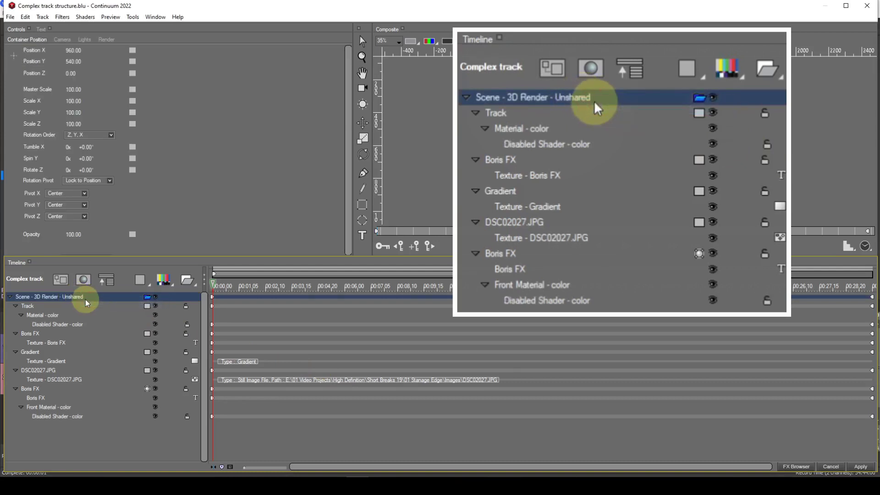
{"action": "right_click", "coordinate": [87, 302]}
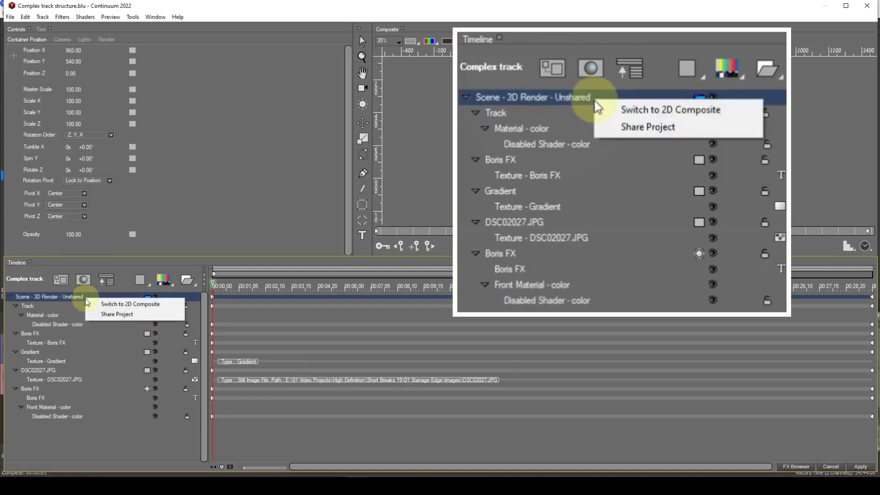
{"action": "left_click", "coordinate": [93, 305]}
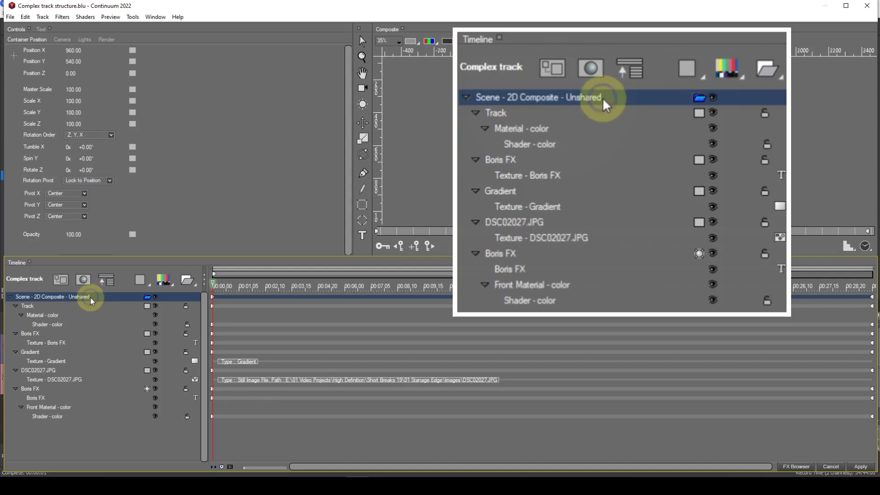
Set the scene's project to shared and return it to unshared
{"action": "right_click", "coordinate": [91, 300]}
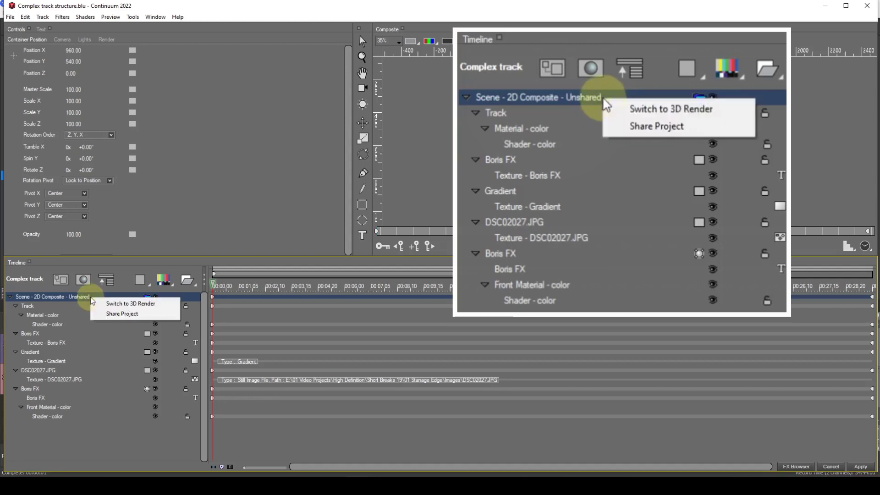
{"action": "left_click", "coordinate": [106, 317]}
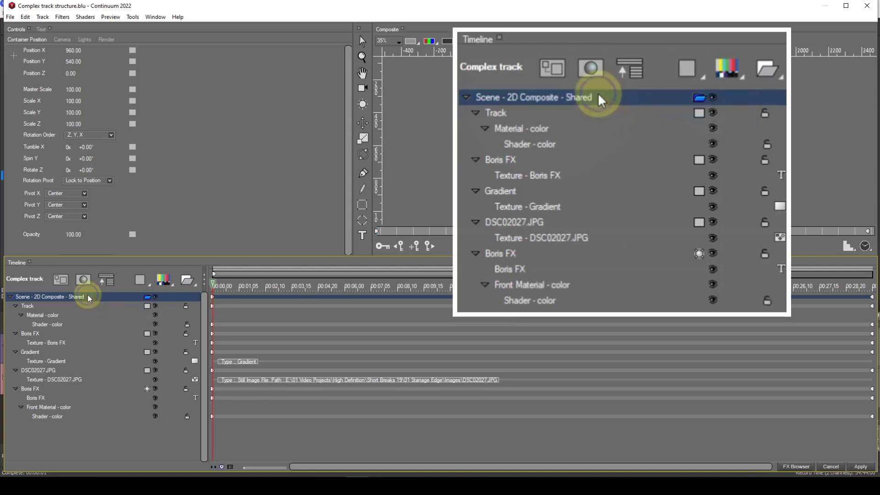
{"action": "right_click", "coordinate": [90, 299]}
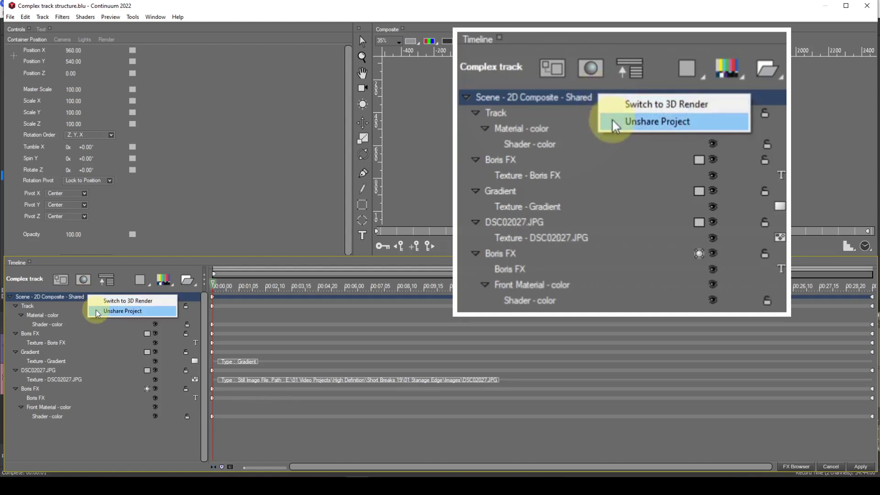
{"action": "left_click", "coordinate": [98, 311]}
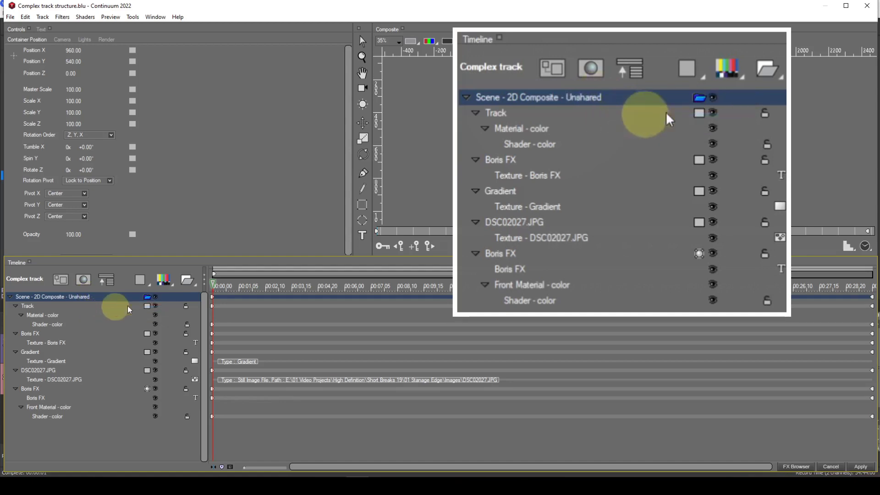
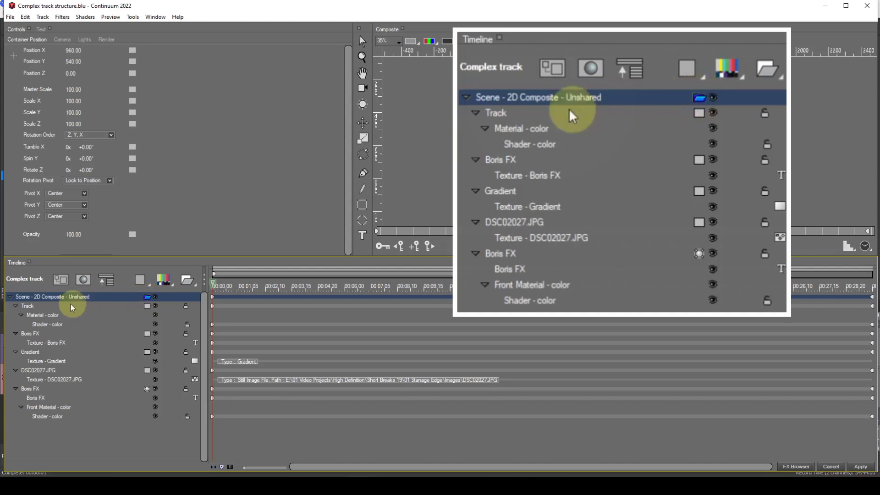
Rename the first track in the scene, which holds the color material, as Grey Colour
{"action": "right_click", "coordinate": [34, 310]}
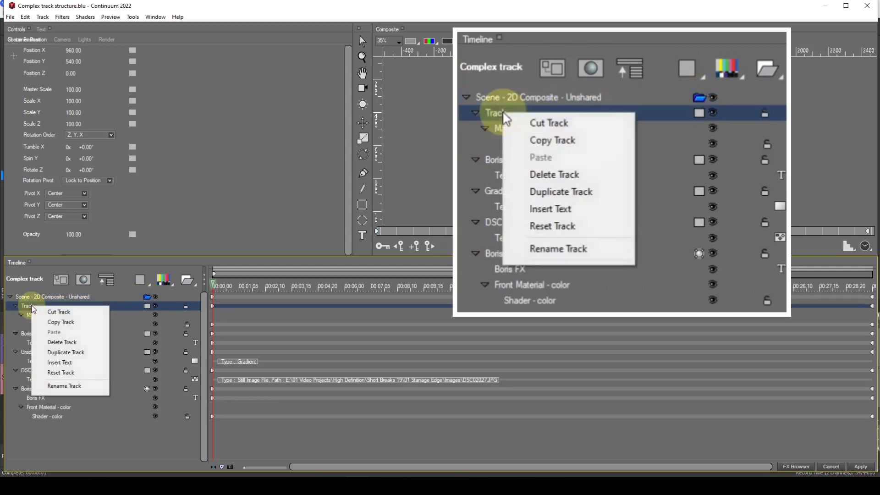
{"action": "left_click", "coordinate": [52, 386]}
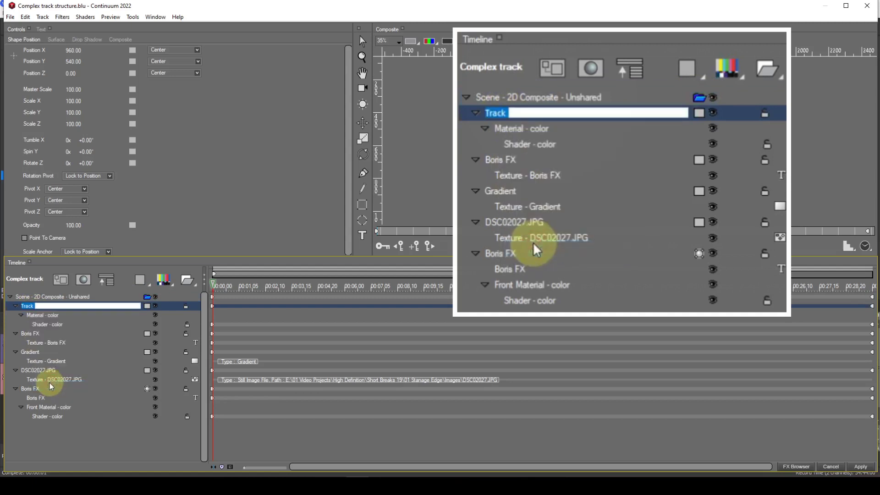
{"action": "type", "text": "Grey Colour"}
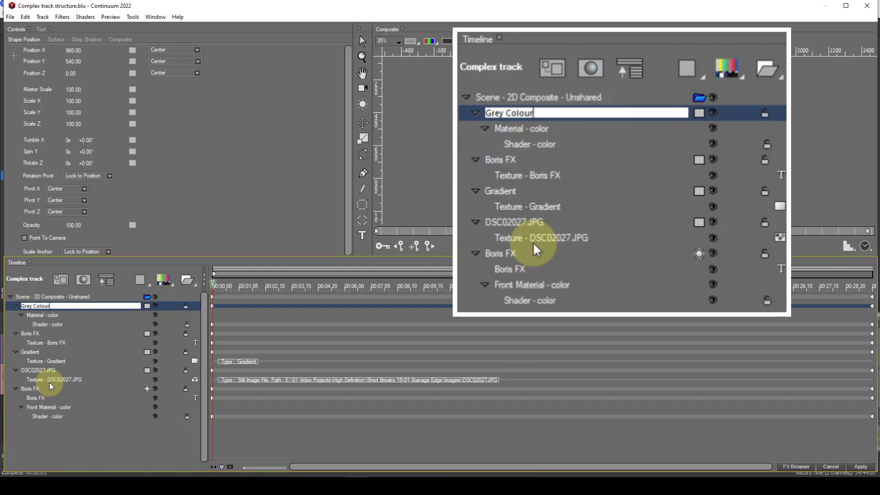
{"action": "key", "text": "Return"}
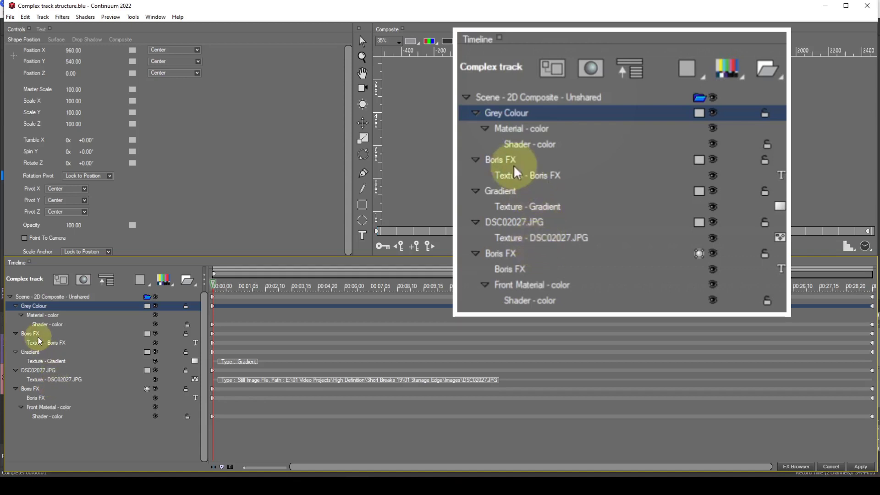
Move the Boris FX text track above Grey Colour and change its text to Boris FX Continuum
{"action": "left_click_drag", "start_coordinate": [37, 338], "coordinate": [37, 305]}
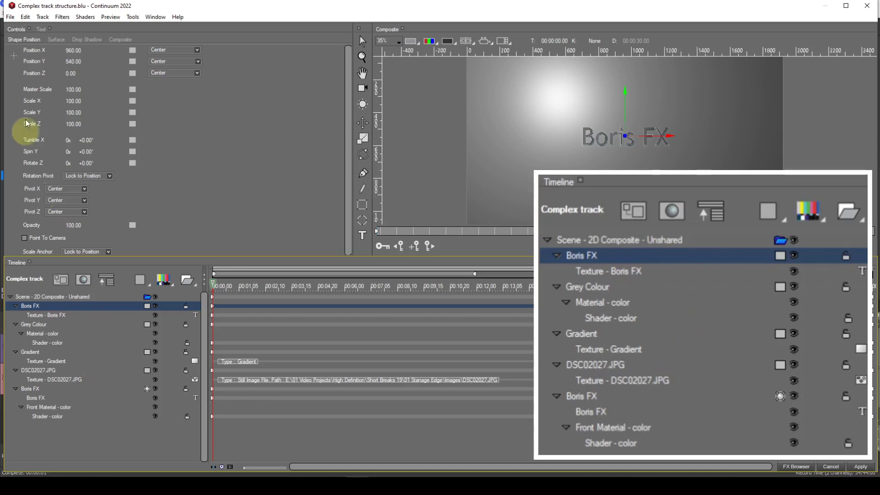
{"action": "left_click", "coordinate": [41, 29]}
{"action": "left_click", "coordinate": [105, 71]}
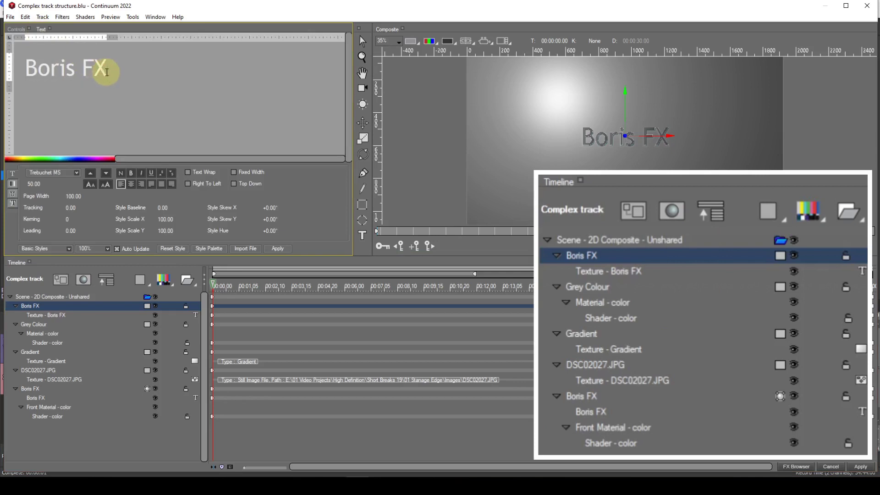
{"action": "key", "text": "shift+c"}
{"action": "type", "text": "ontin"}
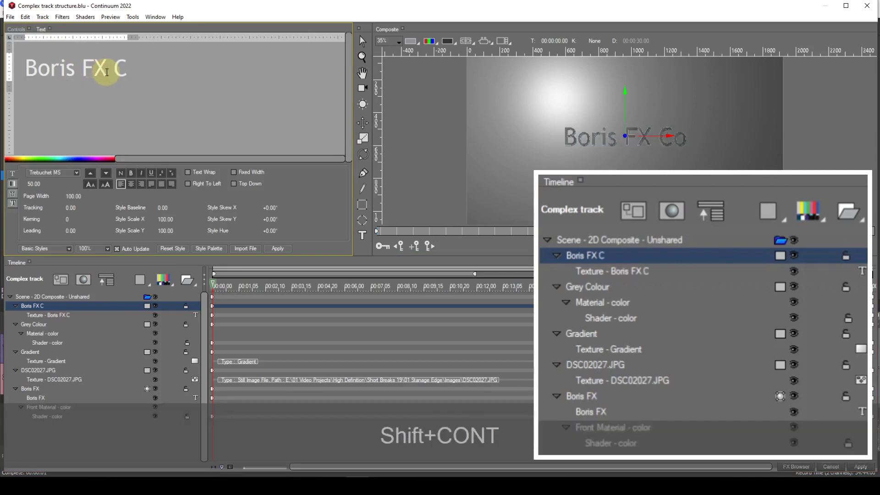
{"action": "type", "text": "uum"}
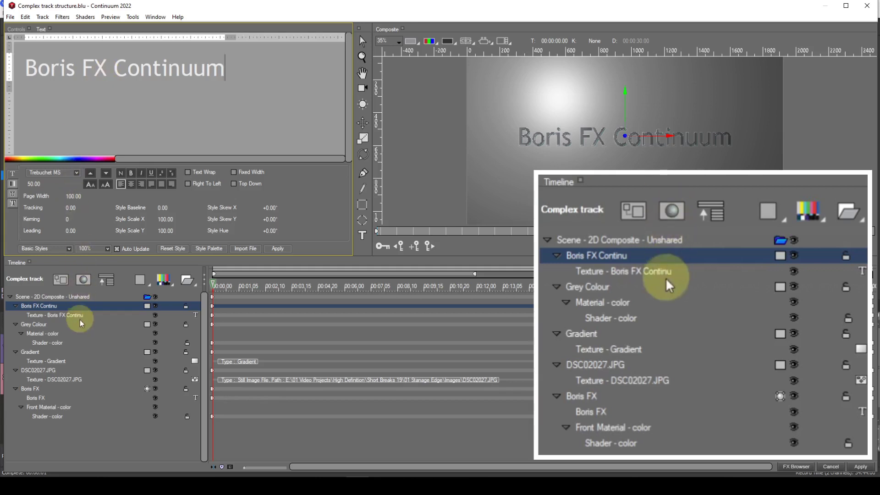
Rename the Continuum text track as Boris FX and move the DSC02027.JPG track above it
{"action": "right_click", "coordinate": [56, 307]}
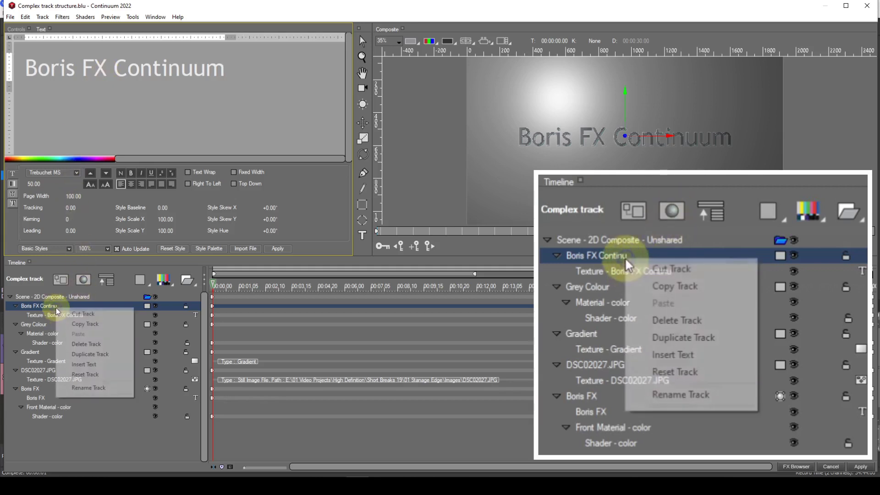
{"action": "left_click", "coordinate": [74, 388]}
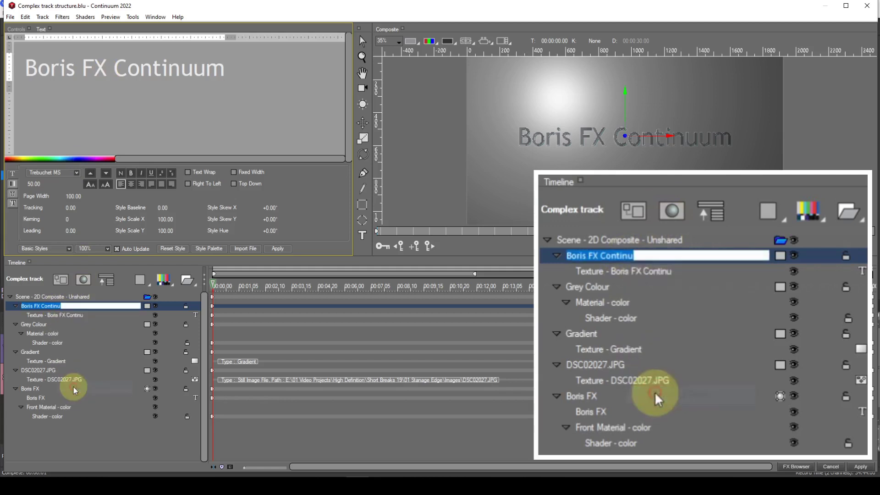
{"action": "left_click", "coordinate": [73, 306]}
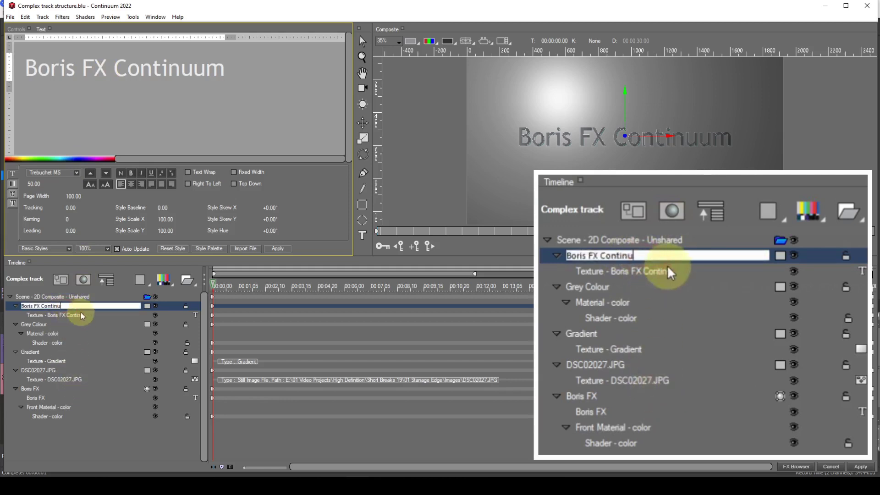
{"action": "key", "text": "BackSpace"}
{"action": "key", "text": "BackSpace"}
{"action": "key", "text": "BackSpace"}
{"action": "key", "text": "BackSpace"}
{"action": "key", "text": "BackSpace"}
{"action": "key", "text": "BackSpace"}
{"action": "key", "text": "BackSpace"}
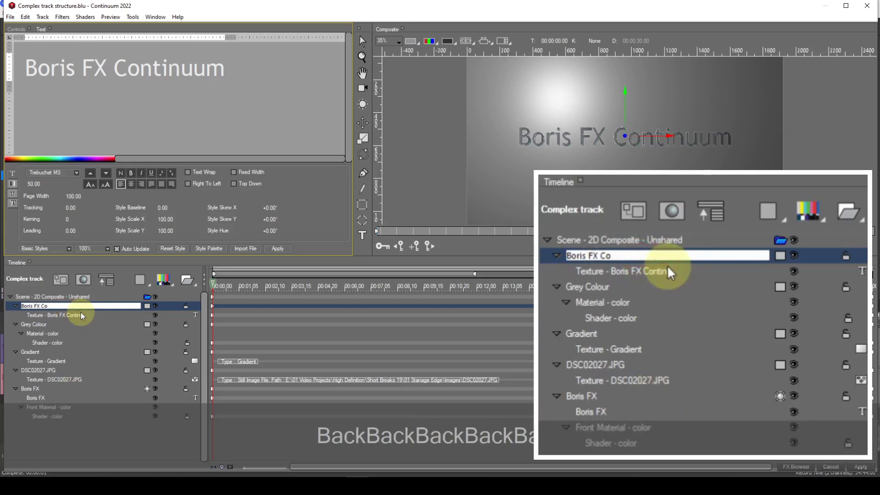
{"action": "key", "text": "BackSpace"}
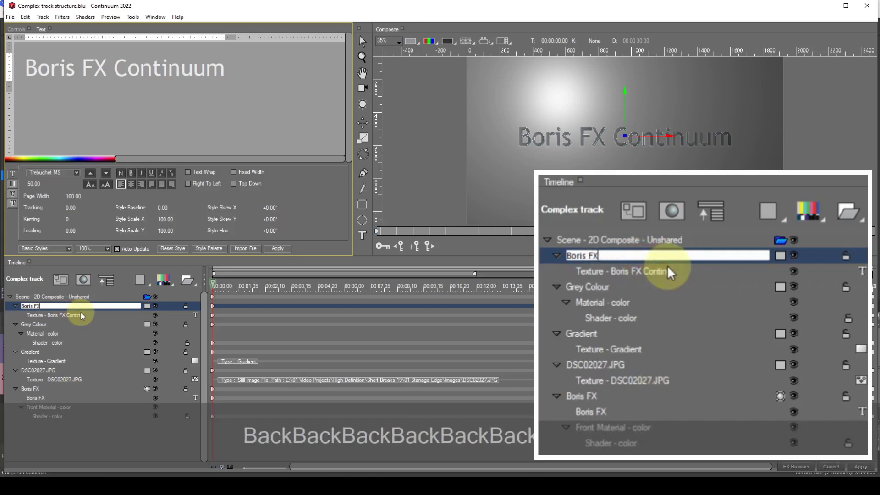
{"action": "key", "text": "Return"}
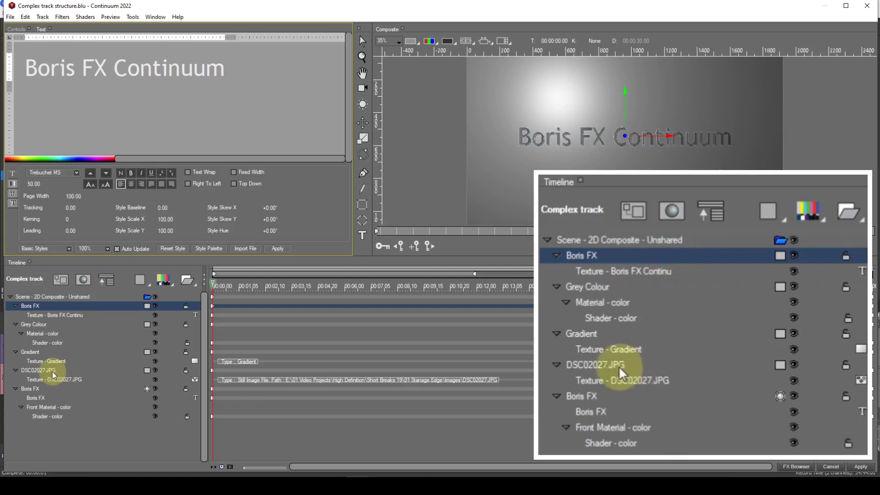
{"action": "left_click_drag", "start_coordinate": [52, 372], "coordinate": [54, 305]}
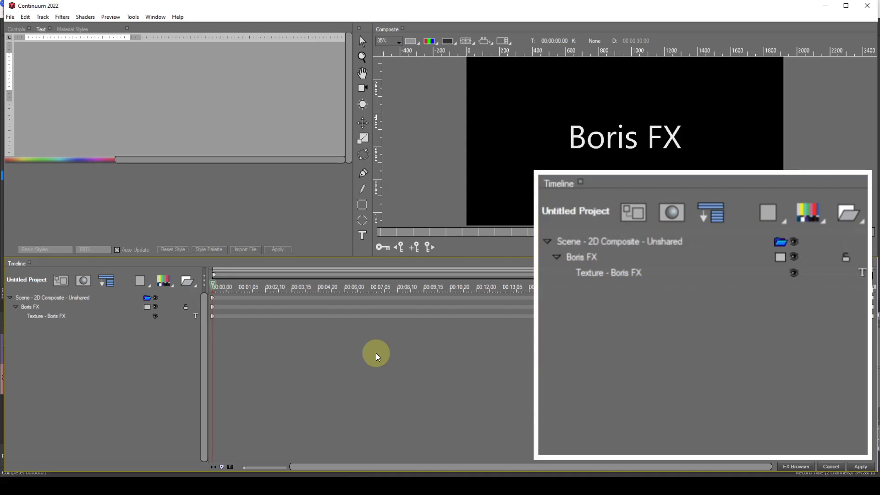
Show the material tracks of the Boris FX title, inspect the flat texture shader's controls, and hide the material tracks
{"action": "left_click", "coordinate": [87, 282]}
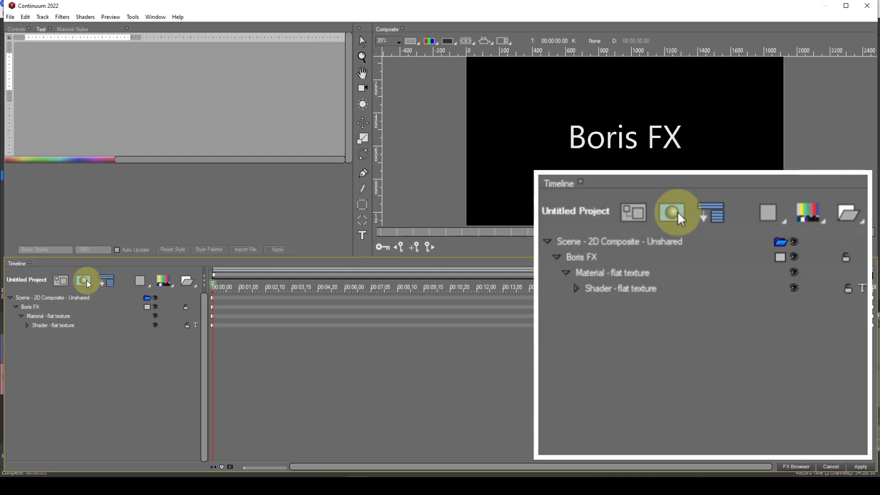
{"action": "left_click", "coordinate": [18, 27]}
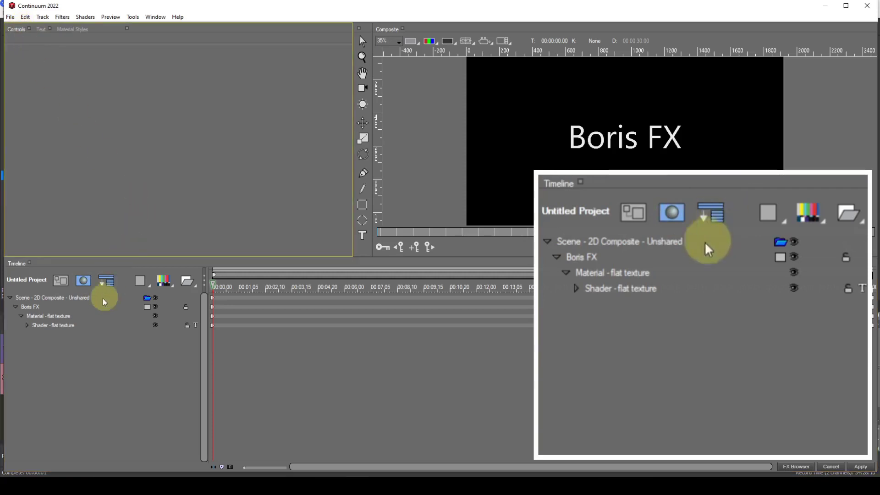
{"action": "left_click", "coordinate": [57, 325]}
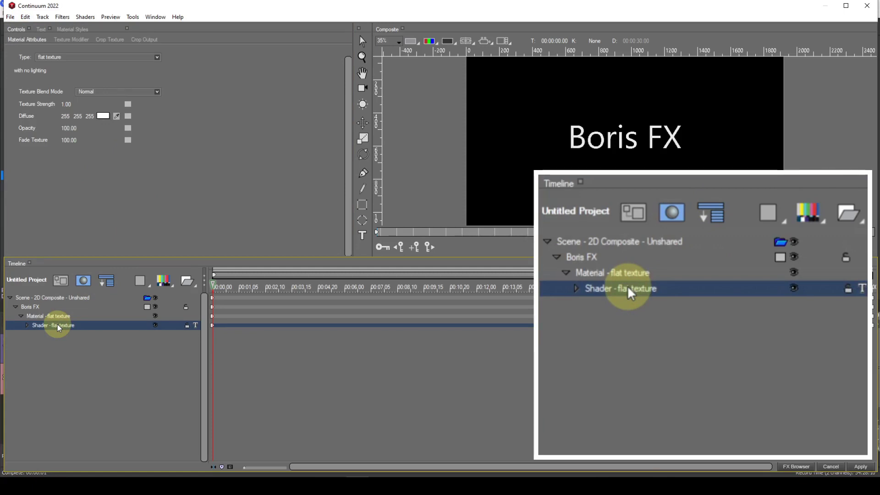
{"action": "left_click", "coordinate": [81, 283]}
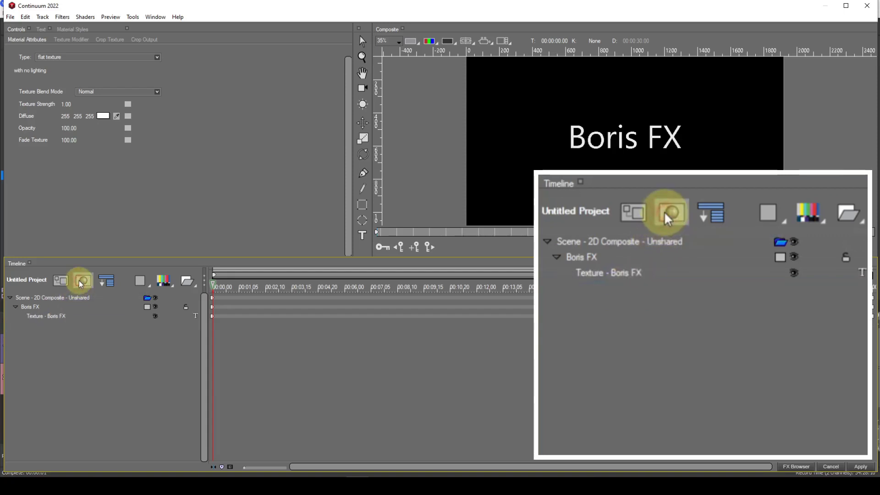
Turn off the display of all parameter tracks and try expanding the Transformations of the scene and the Boris FX track
{"action": "left_click", "coordinate": [105, 280]}
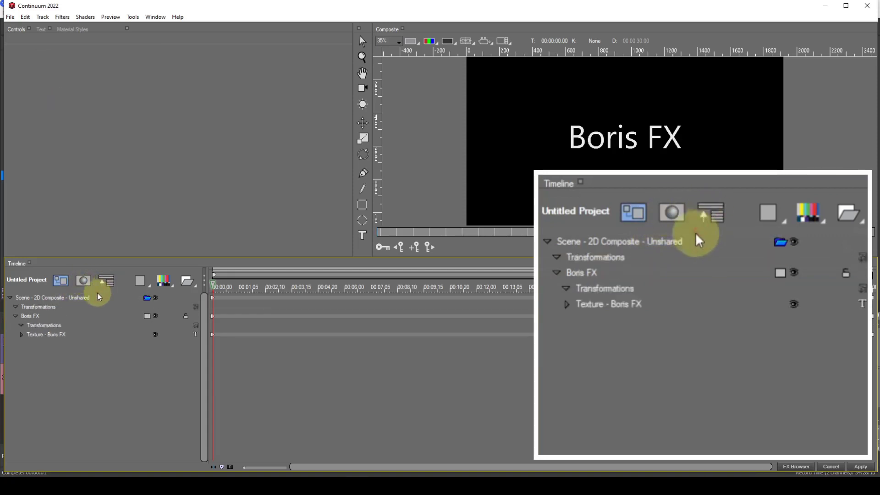
{"action": "left_click", "coordinate": [69, 285]}
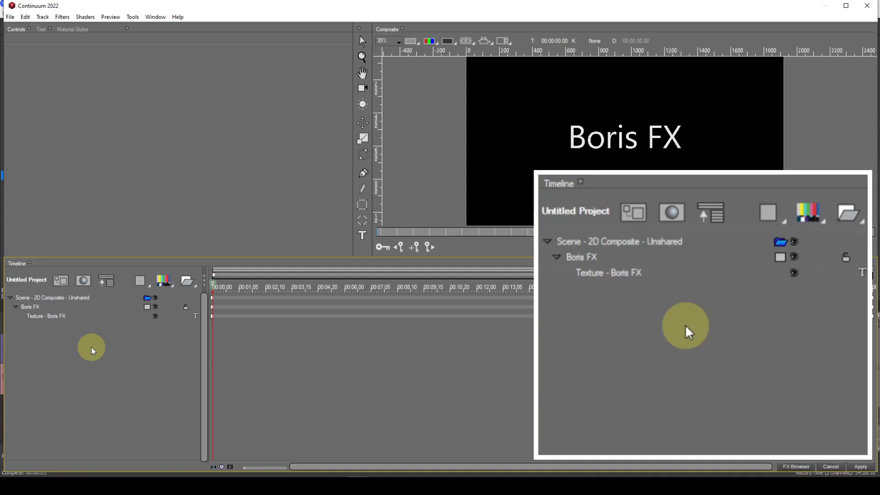
{"action": "left_click", "coordinate": [62, 283]}
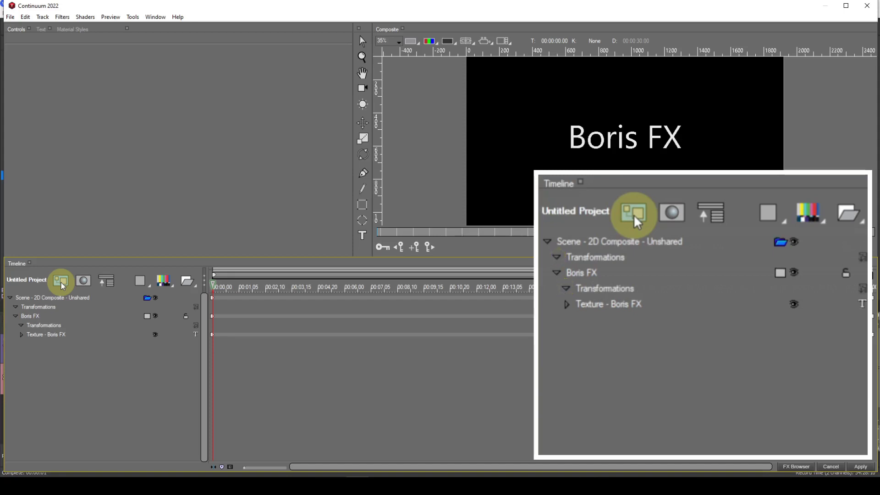
{"action": "left_click", "coordinate": [16, 307]}
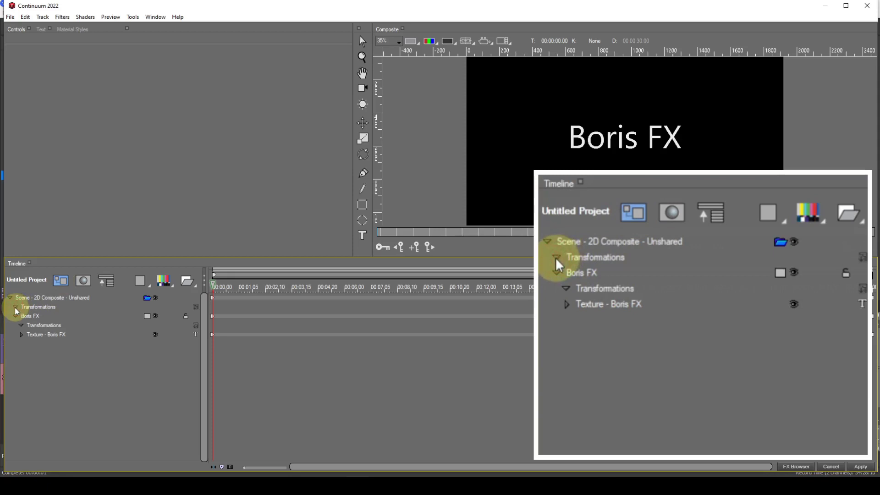
{"action": "left_click", "coordinate": [21, 325]}
{"action": "left_click", "coordinate": [22, 326]}
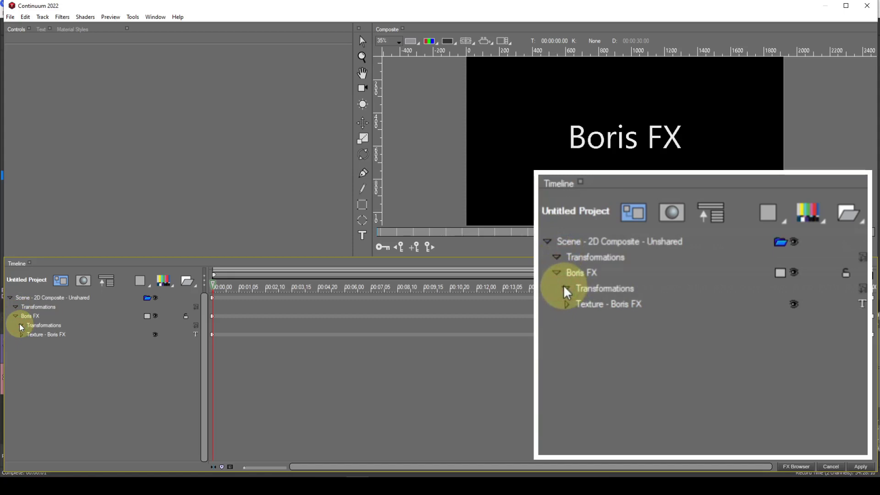
Turn the display of all parameter tracks back on and expand the Boris FX track down to its Transformations groups
{"action": "left_click", "coordinate": [105, 287]}
{"action": "left_click", "coordinate": [64, 283]}
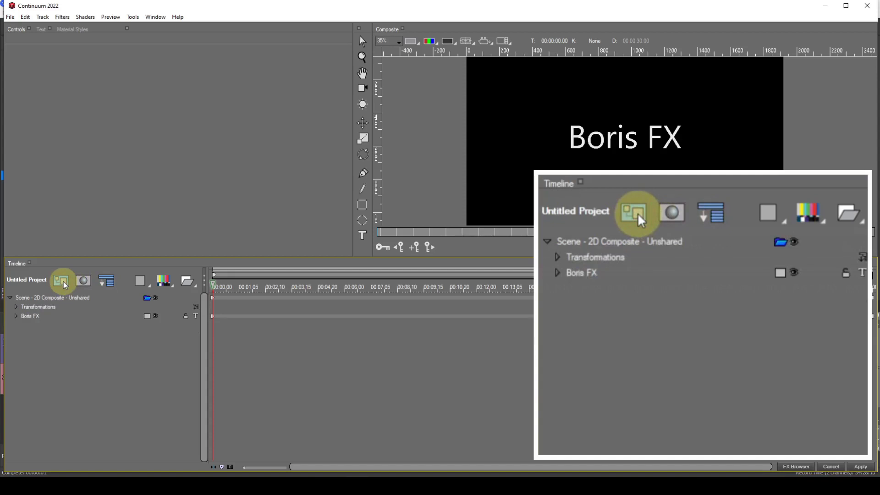
{"action": "left_click", "coordinate": [16, 316]}
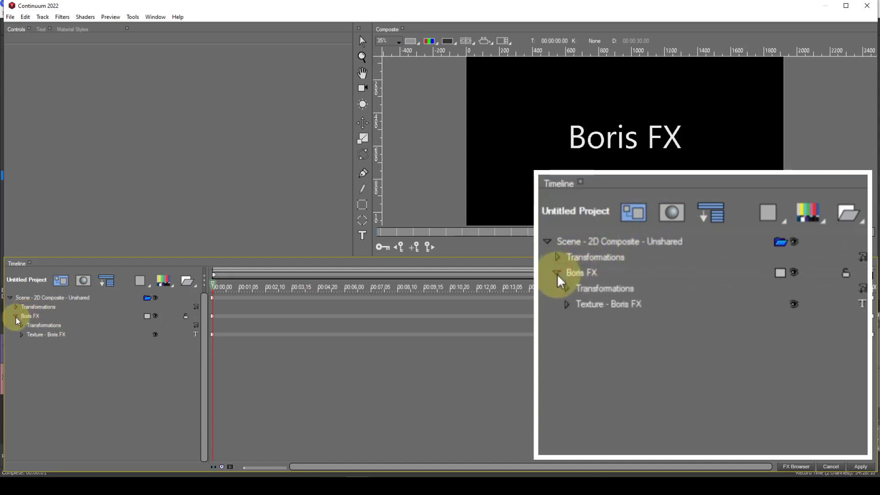
{"action": "left_click", "coordinate": [21, 325]}
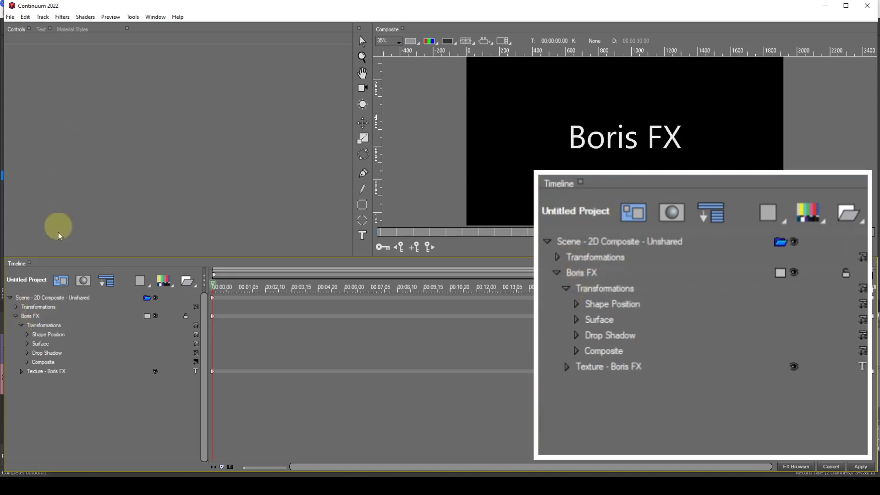
Compare the Boris FX track's Drop Shadow parameters in the timeline with its Drop Shadow controls, then collapse and hide the Transformations
{"action": "left_click", "coordinate": [45, 328]}
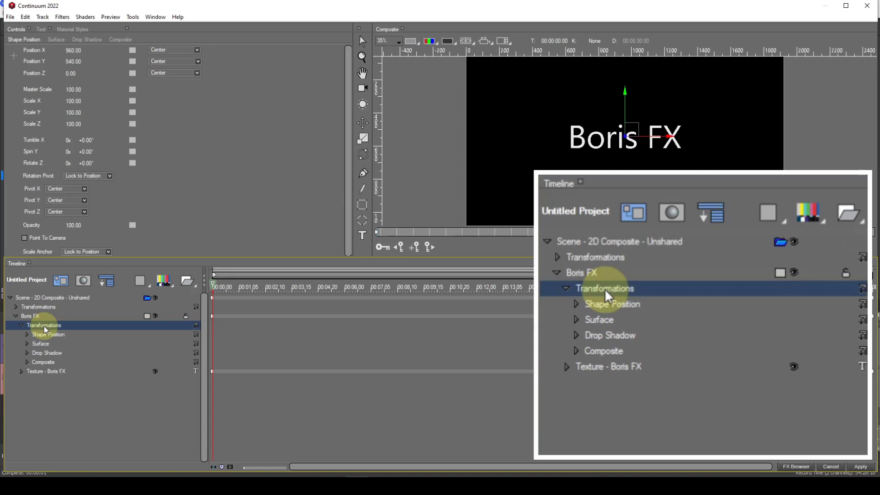
{"action": "left_click", "coordinate": [29, 353]}
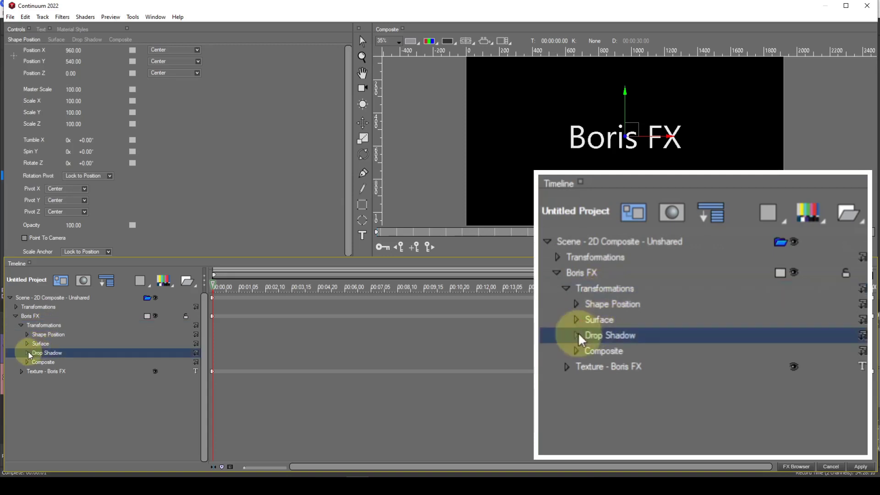
{"action": "left_click", "coordinate": [27, 353]}
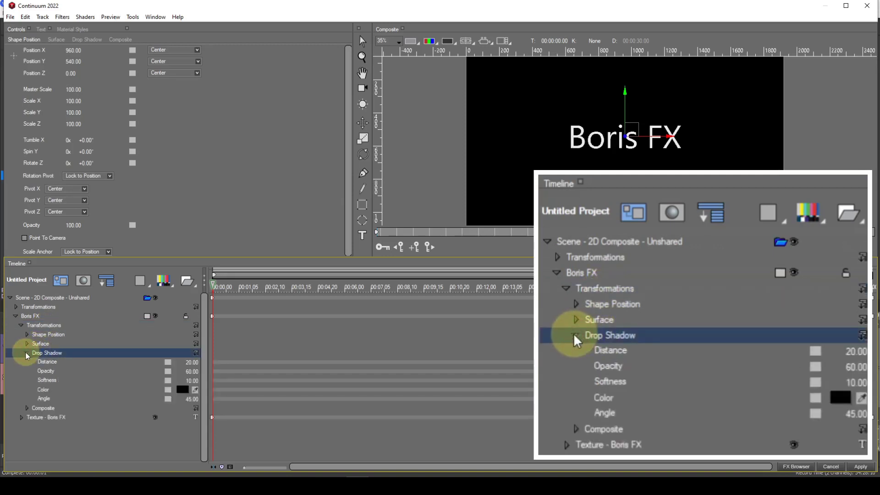
{"action": "left_click", "coordinate": [99, 40]}
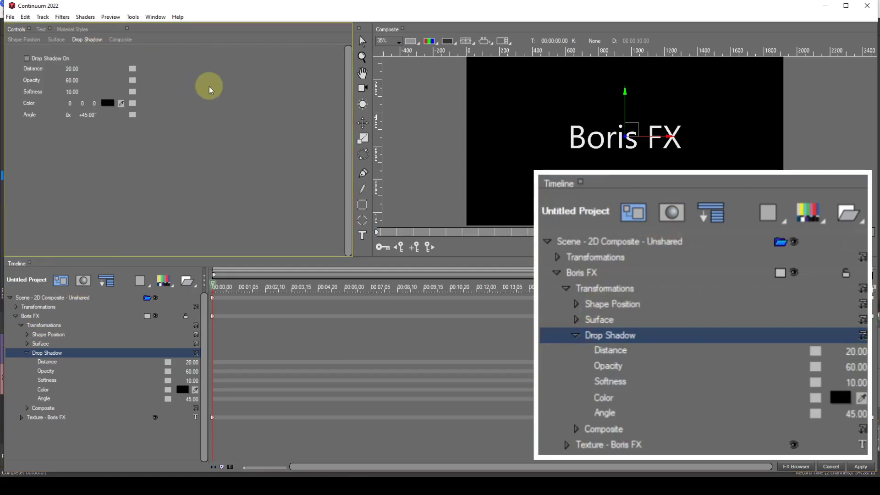
{"action": "left_click", "coordinate": [21, 326]}
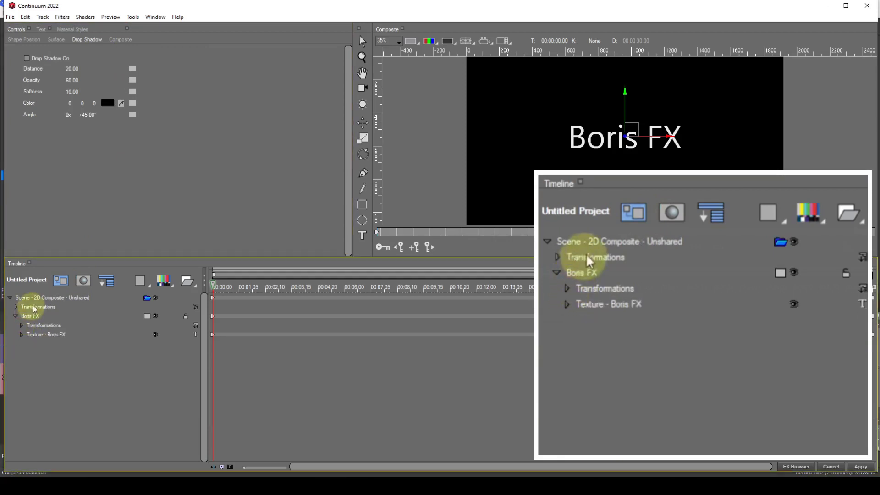
{"action": "left_click", "coordinate": [63, 285]}
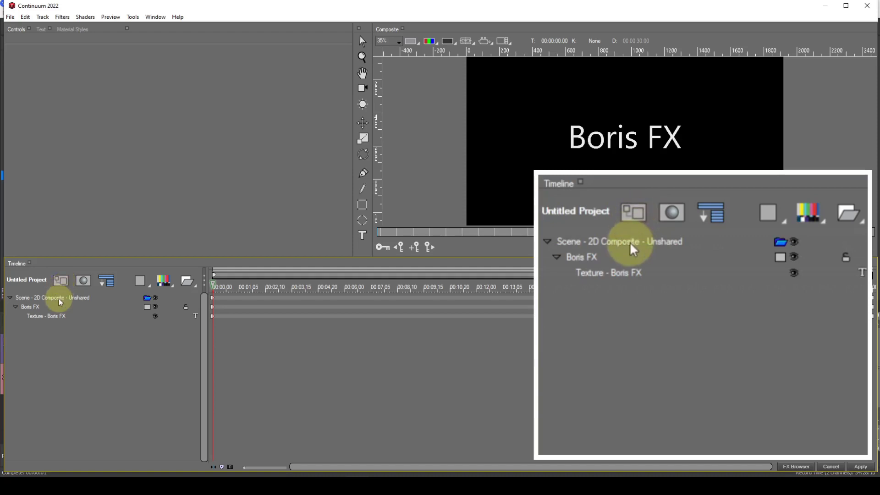
Delete the 2D Composite scene with its Boris FX title and add a one-sided plane track using Video 1
{"action": "left_click", "coordinate": [58, 300]}
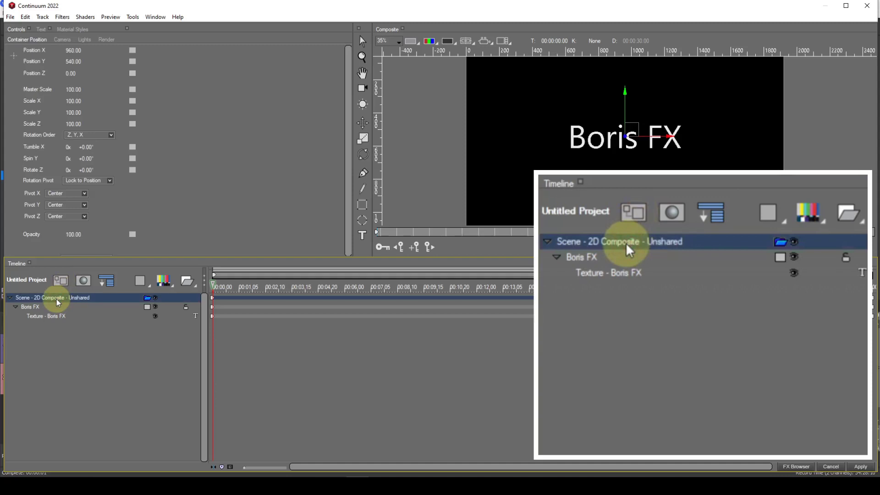
{"action": "key", "text": "Delete"}
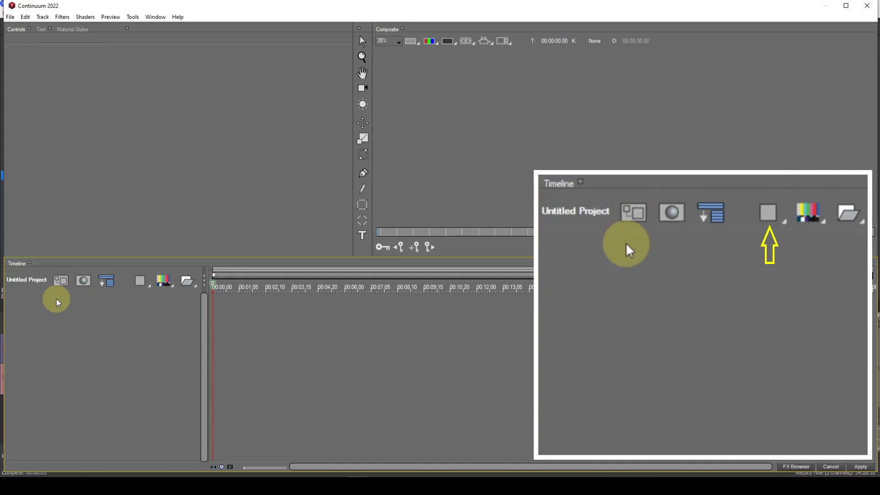
{"action": "left_click", "coordinate": [140, 281]}
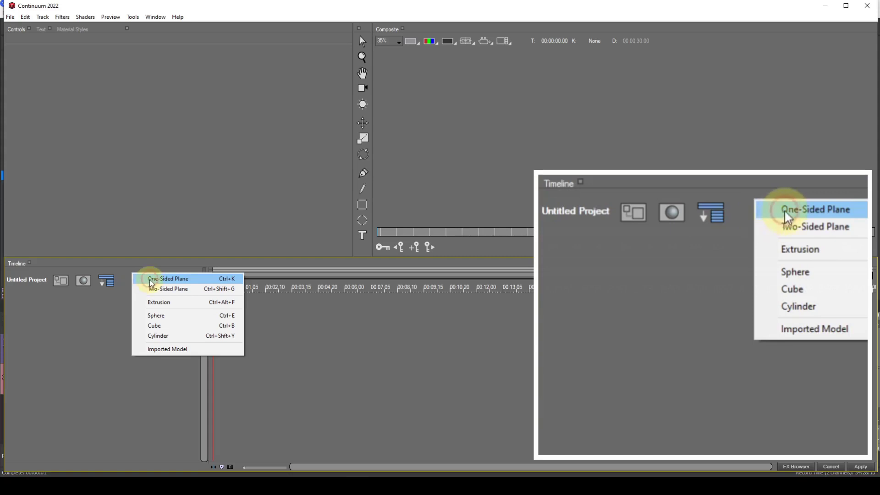
{"action": "left_click", "coordinate": [149, 279]}
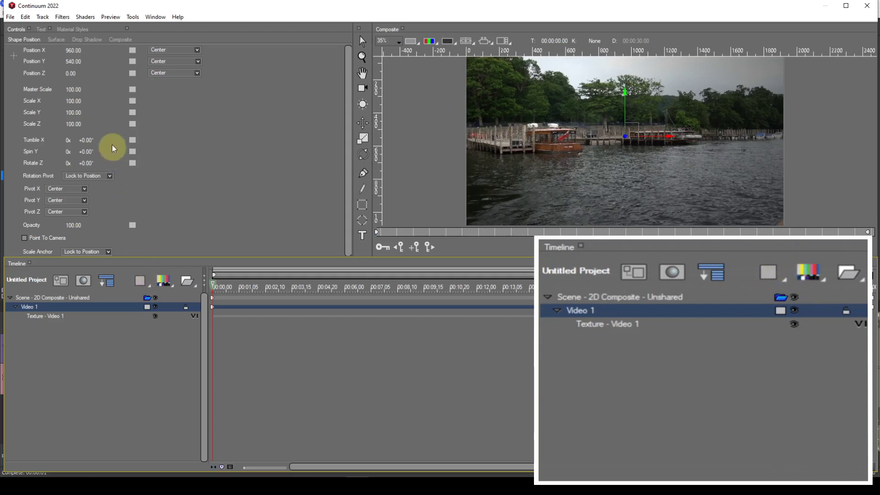
Set the Video 1 track's Master Scale to 30 and move it to the frame's upper right, about X 1522, Y 312
{"action": "left_click", "coordinate": [81, 91]}
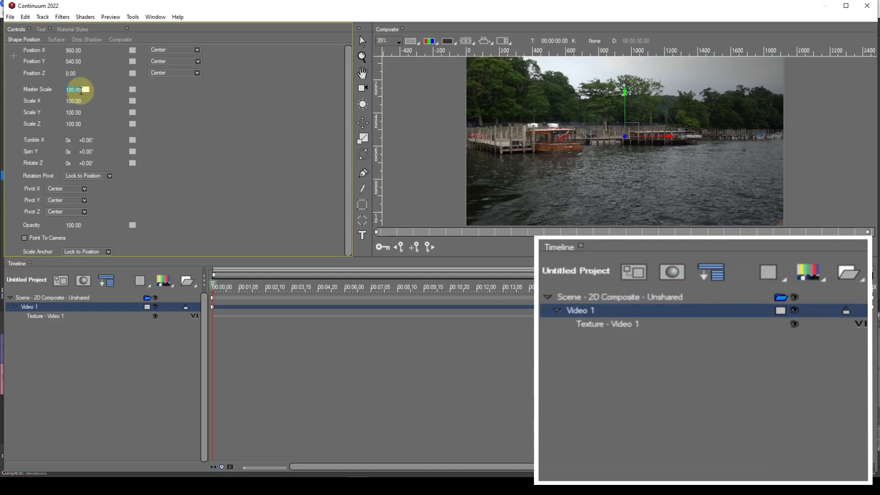
{"action": "type", "text": "30"}
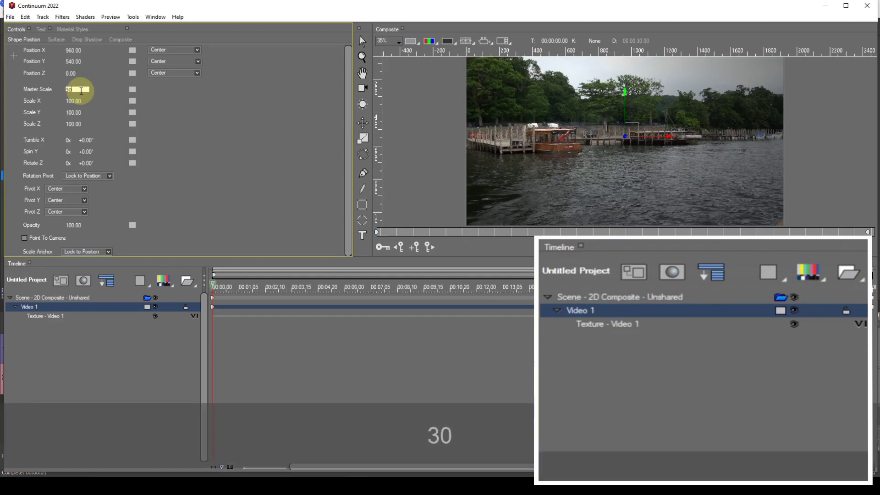
{"action": "key", "text": "Return"}
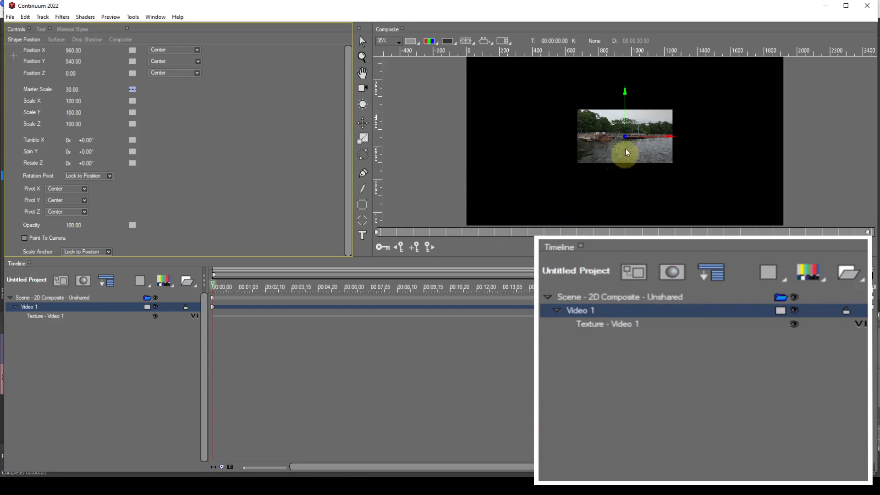
{"action": "left_click_drag", "start_coordinate": [630, 136], "coordinate": [724, 95]}
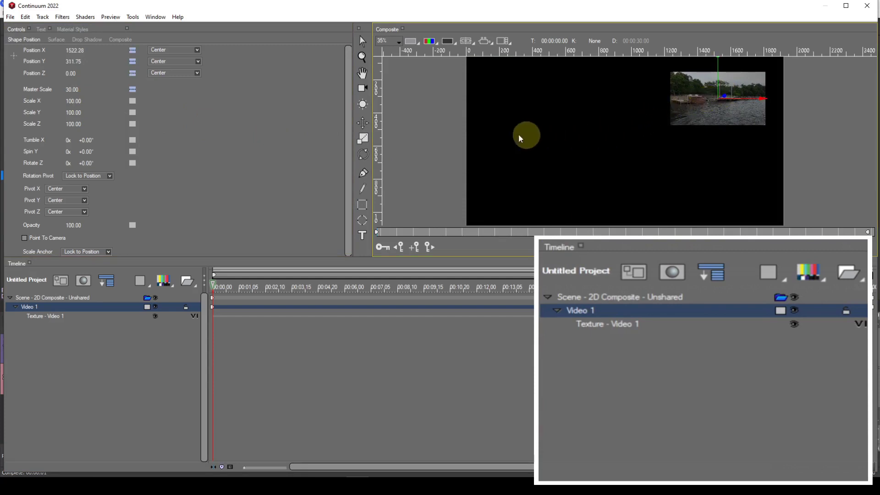
Turn on the drop shadow for the Video 1 track
{"action": "left_click", "coordinate": [87, 40]}
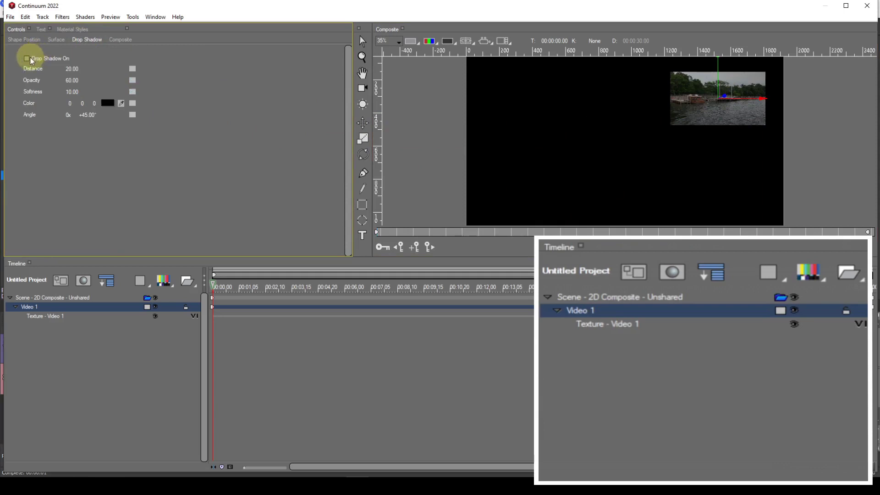
{"action": "left_click", "coordinate": [27, 58]}
Add a flat text track and replace its default text with "Derwent Water"
{"action": "left_click", "coordinate": [164, 280]}
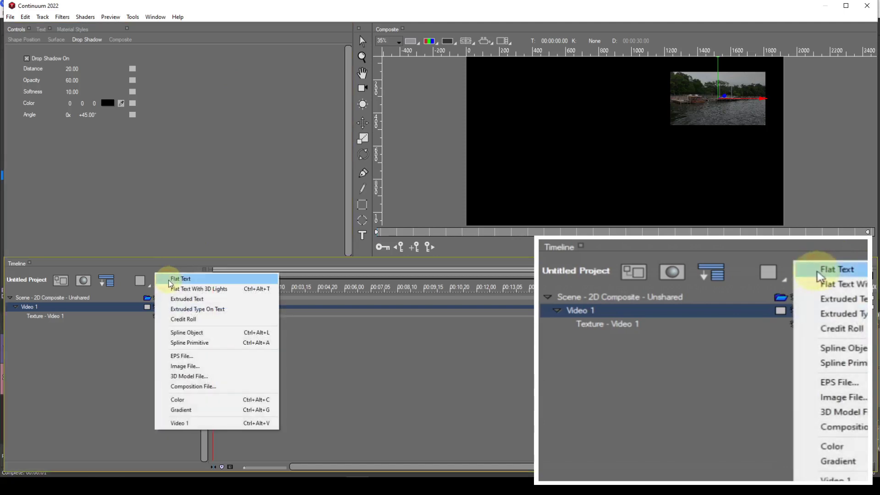
{"action": "left_click", "coordinate": [169, 280]}
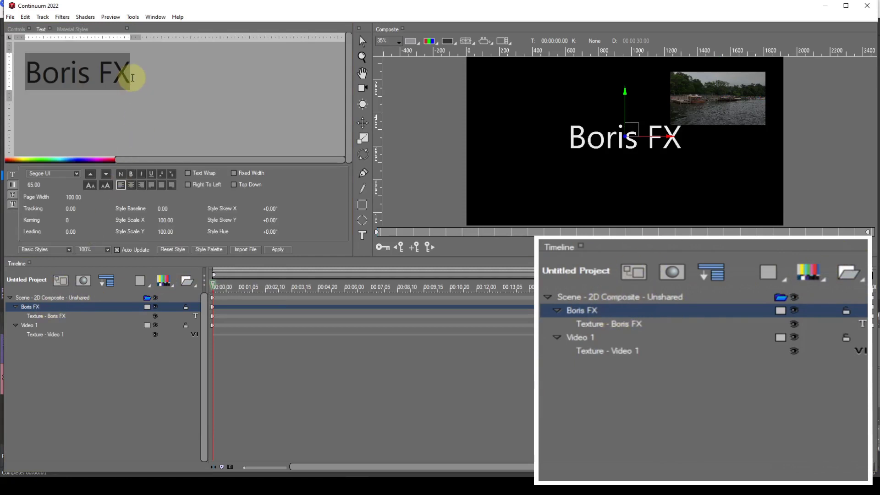
{"action": "left_click_drag", "start_coordinate": [132, 77], "coordinate": [27, 77]}
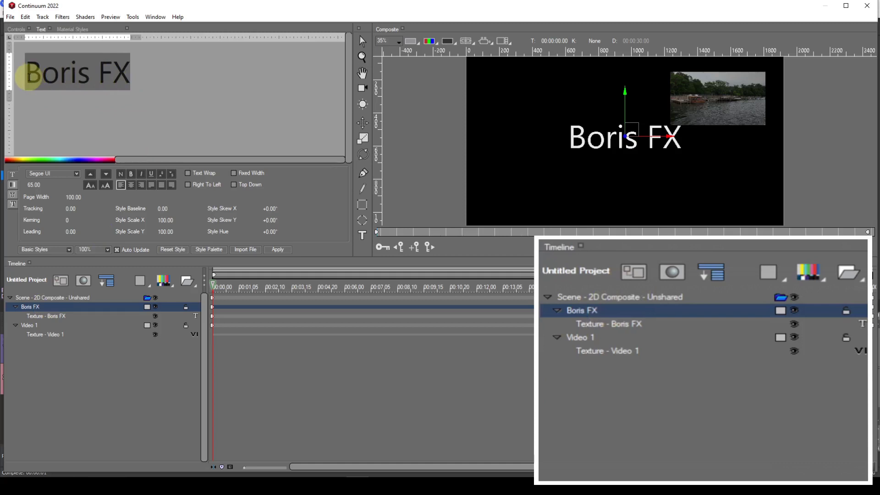
{"action": "type", "text": "De"}
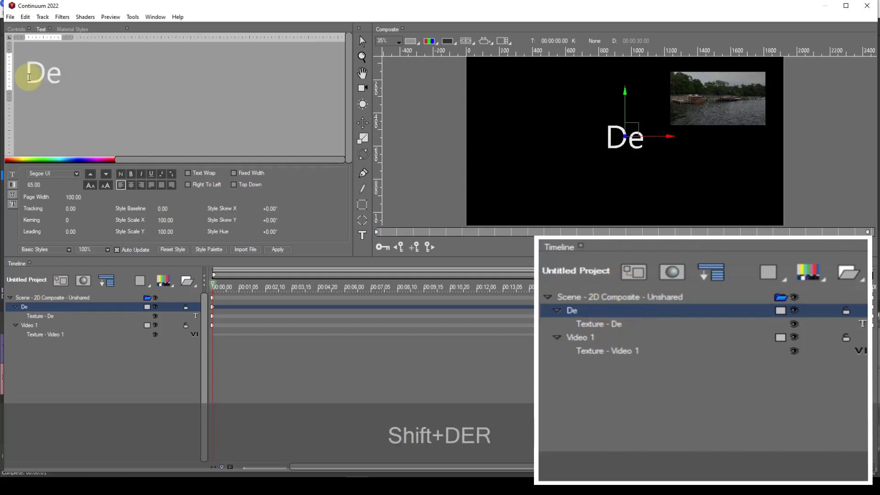
{"action": "type", "text": "rwen"}
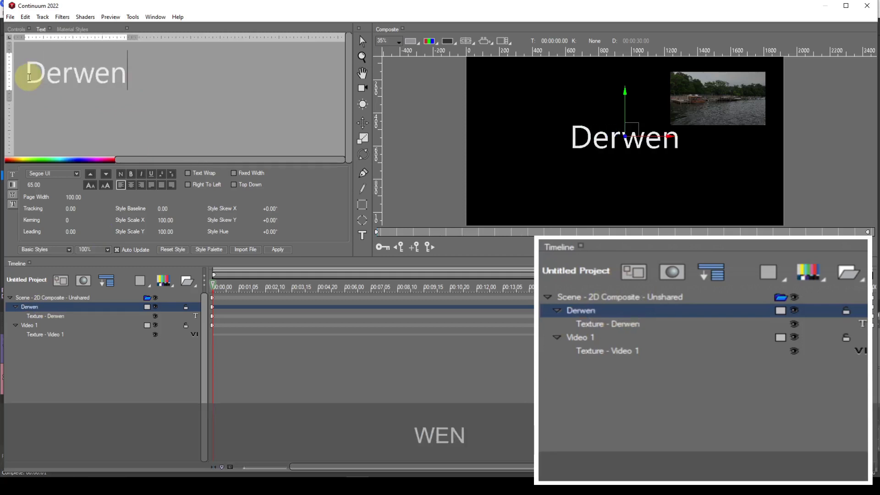
{"action": "type", "text": "t Water"}
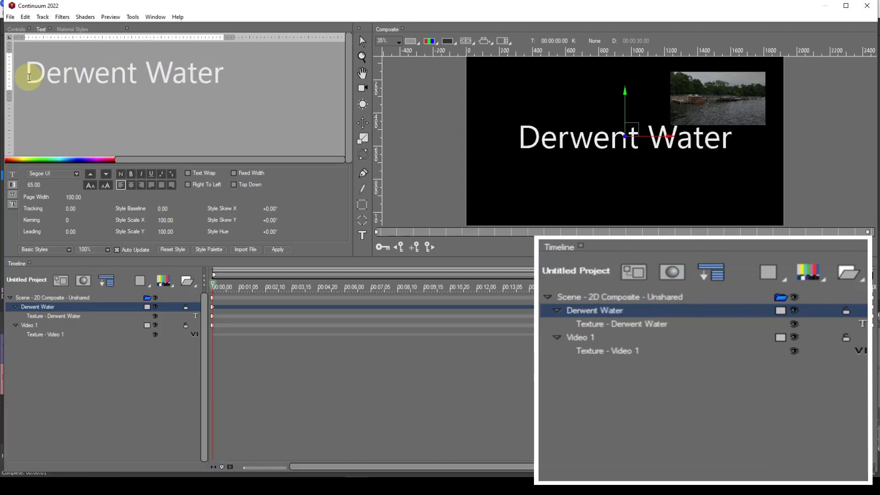
Reduce the Derwent Water text size to 35 and move the title directly beneath the small video
{"action": "left_click", "coordinate": [91, 186]}
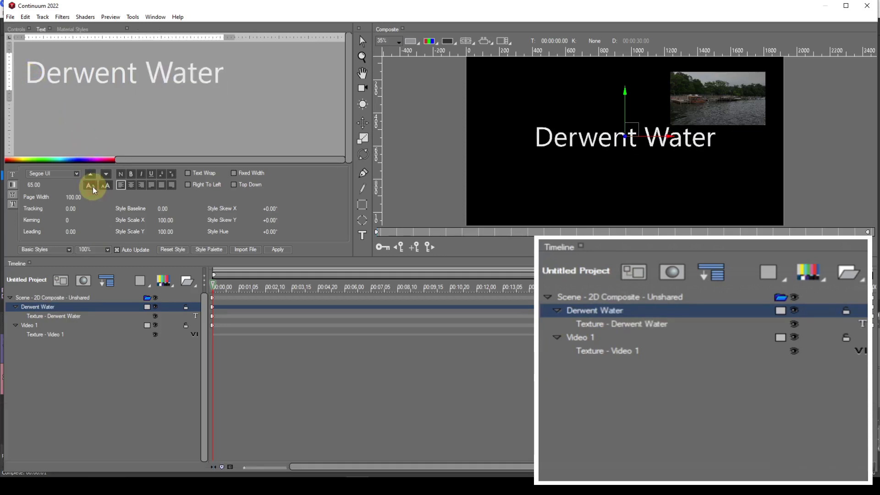
{"action": "left_click", "coordinate": [92, 186]}
{"action": "left_click", "coordinate": [92, 186]}
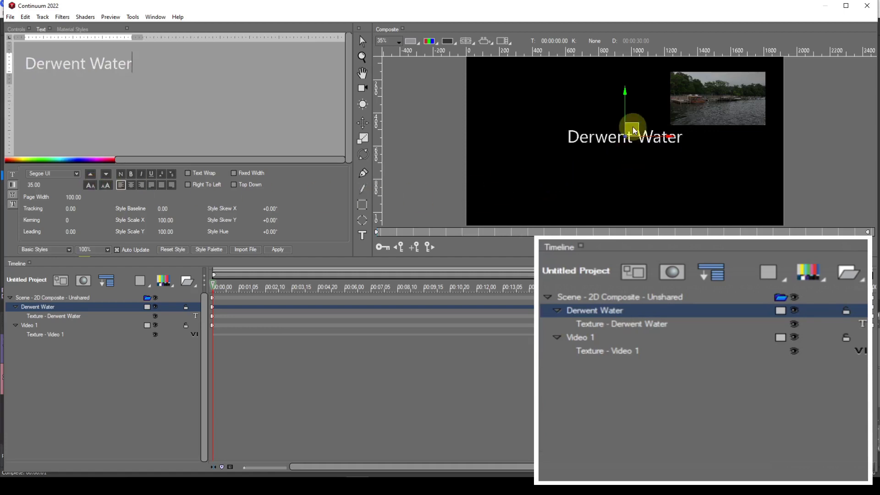
{"action": "left_click_drag", "start_coordinate": [636, 143], "coordinate": [727, 128]}
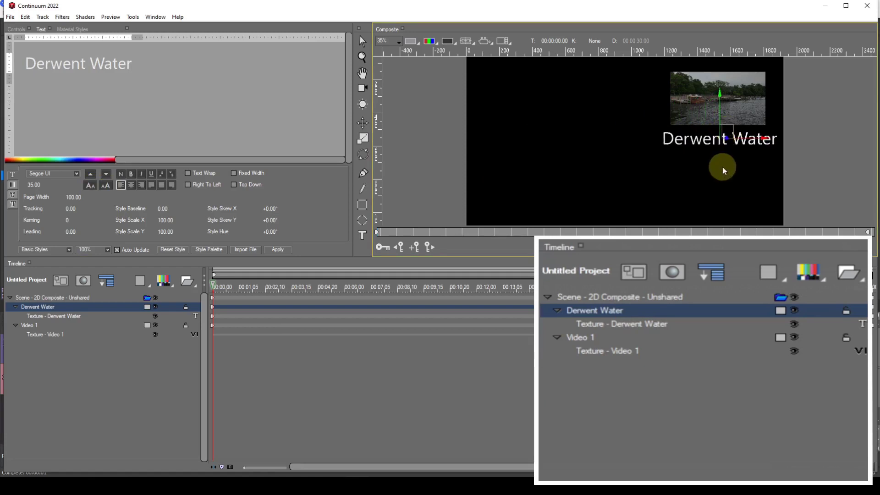
Switch the composite preview to Composite over Background
{"action": "left_click", "coordinate": [449, 42]}
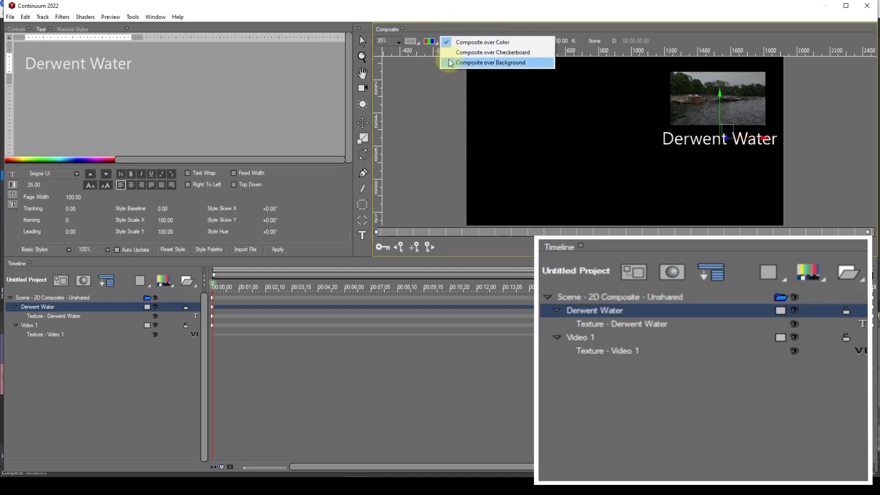
{"action": "left_click", "coordinate": [449, 62]}
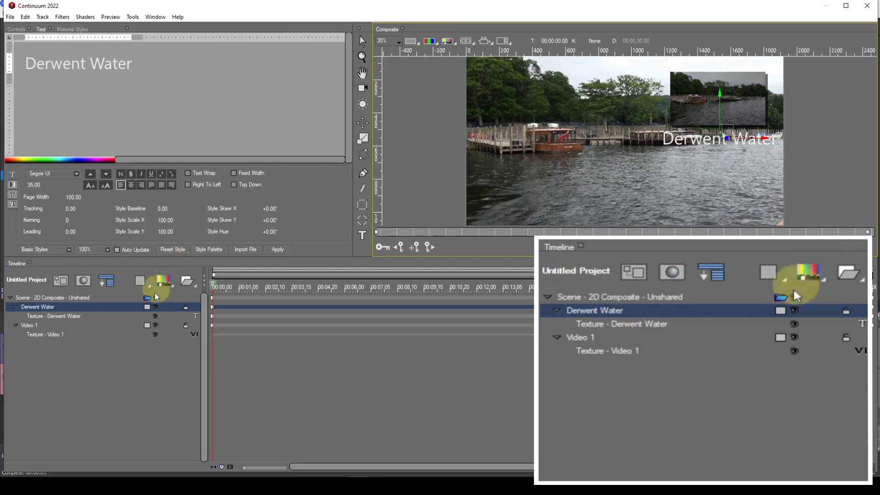
Give the Derwent Water text texture a cyan layer background (0, 255, 255) with 50 background opacity
{"action": "left_click", "coordinate": [65, 317]}
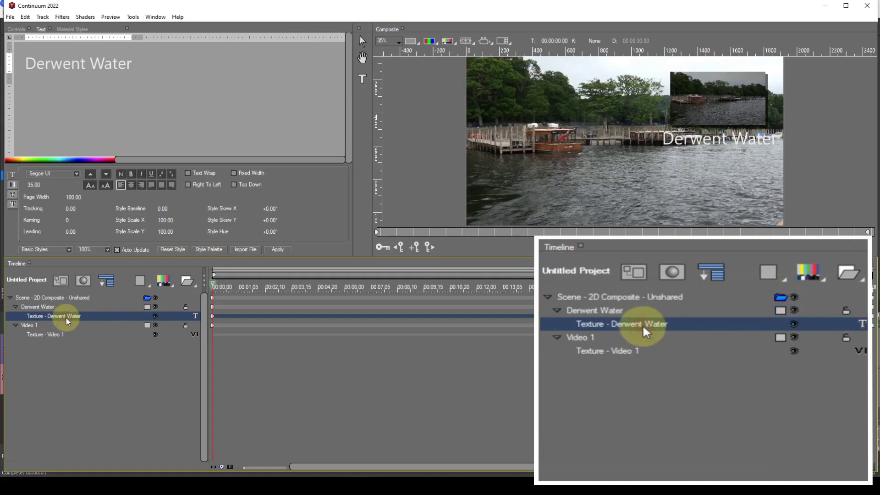
{"action": "left_click", "coordinate": [22, 31]}
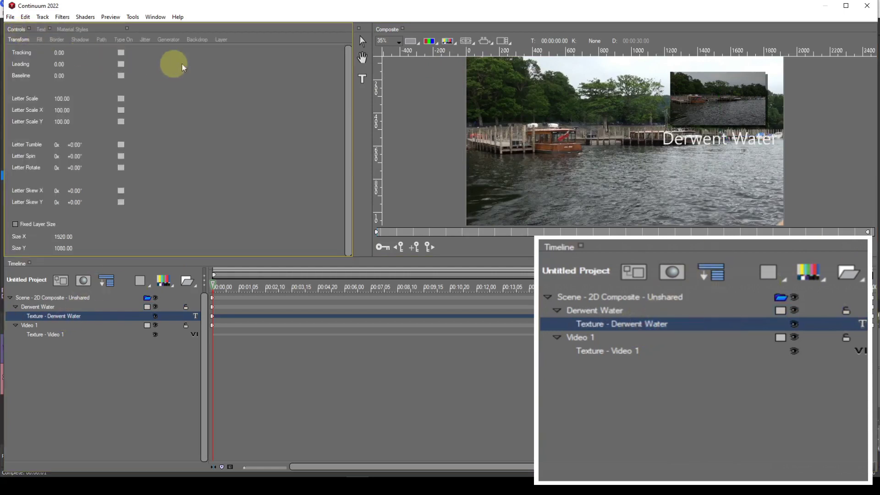
{"action": "left_click", "coordinate": [222, 41]}
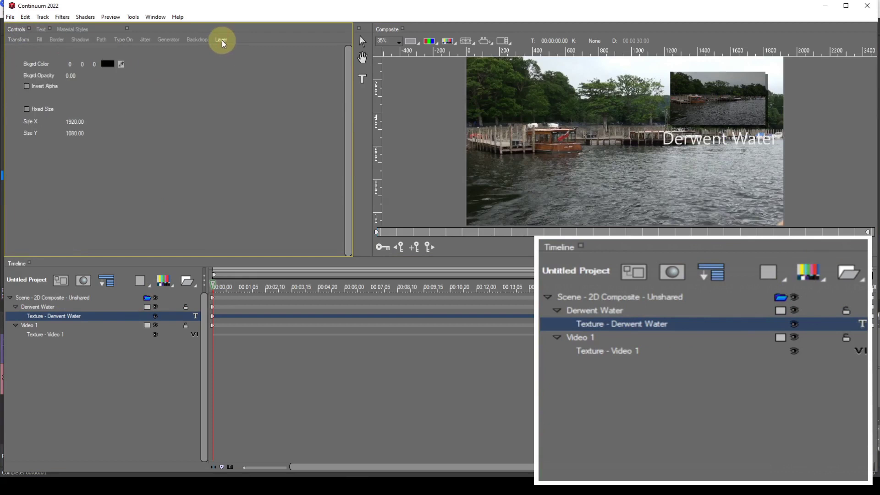
{"action": "left_click", "coordinate": [113, 67]}
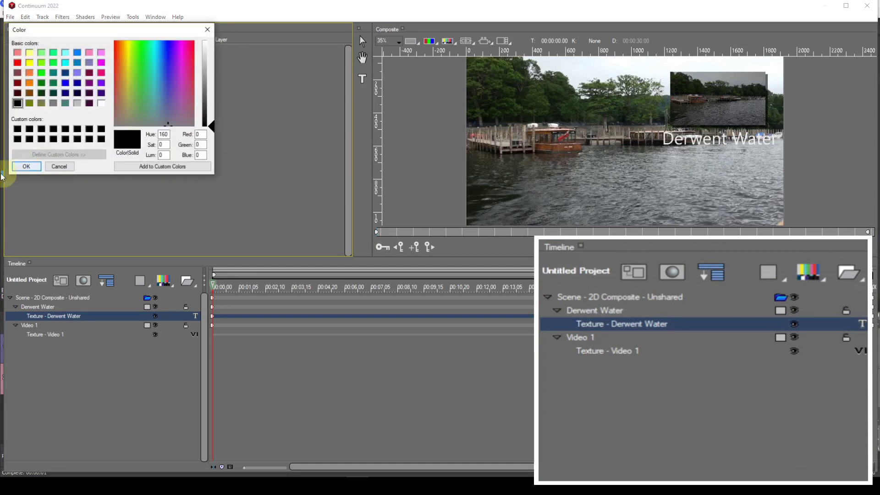
{"action": "left_click", "coordinate": [66, 63]}
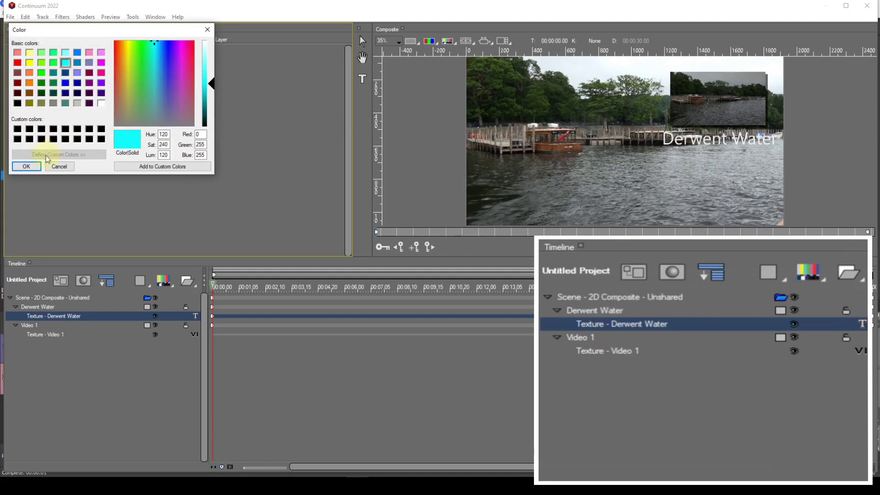
{"action": "left_click", "coordinate": [29, 167]}
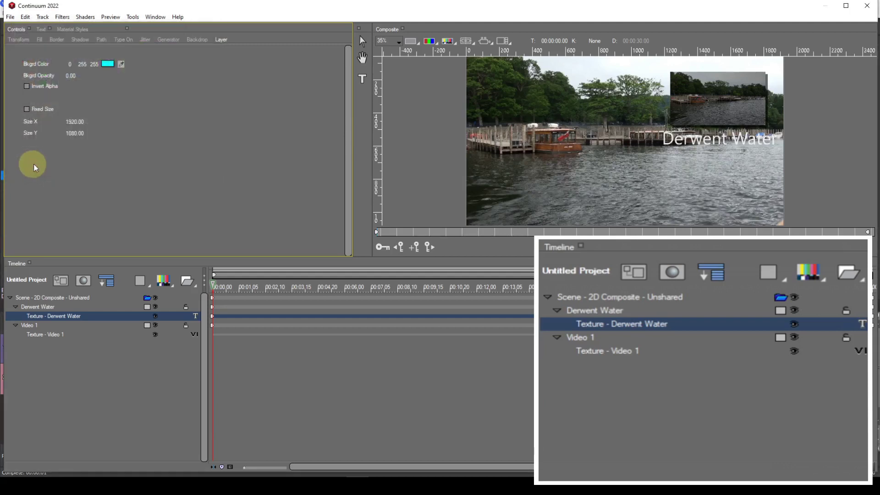
{"action": "left_click", "coordinate": [76, 76]}
{"action": "type", "text": "50"}
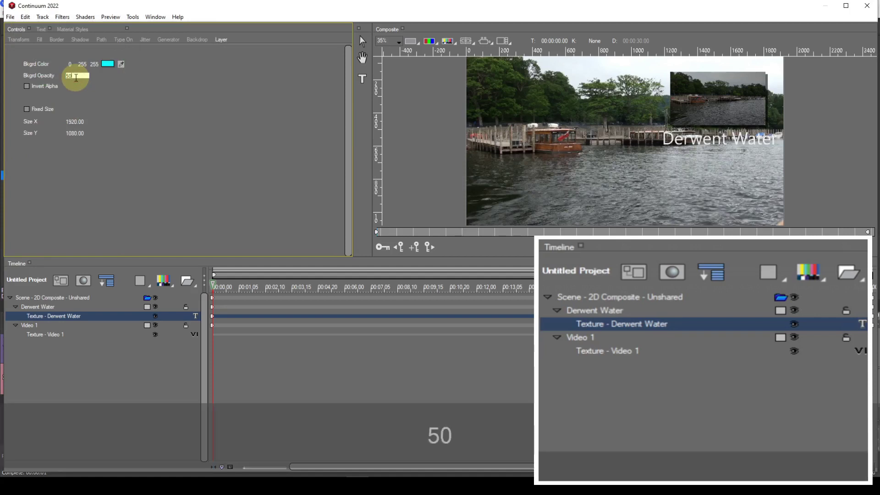
{"action": "key", "text": "Return"}
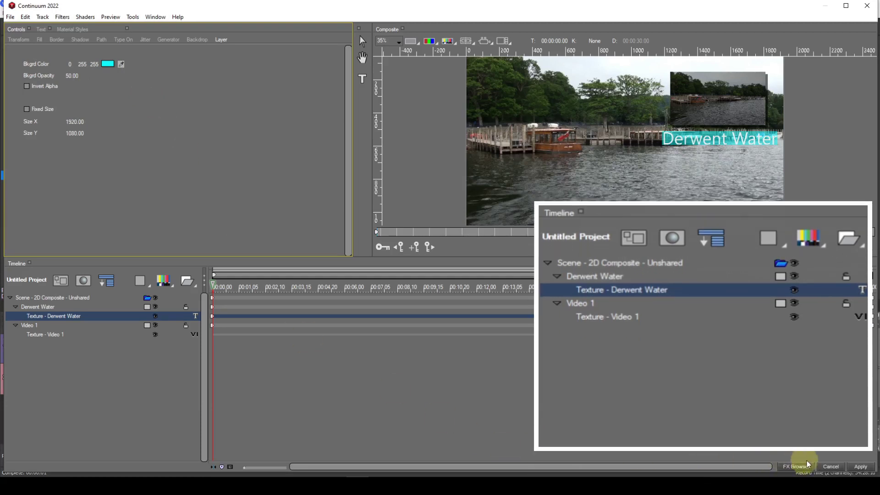
Apply the title back to the VEGAS Pro event and set the effect's composite Apply Mode to Normal
{"action": "left_click", "coordinate": [848, 467]}
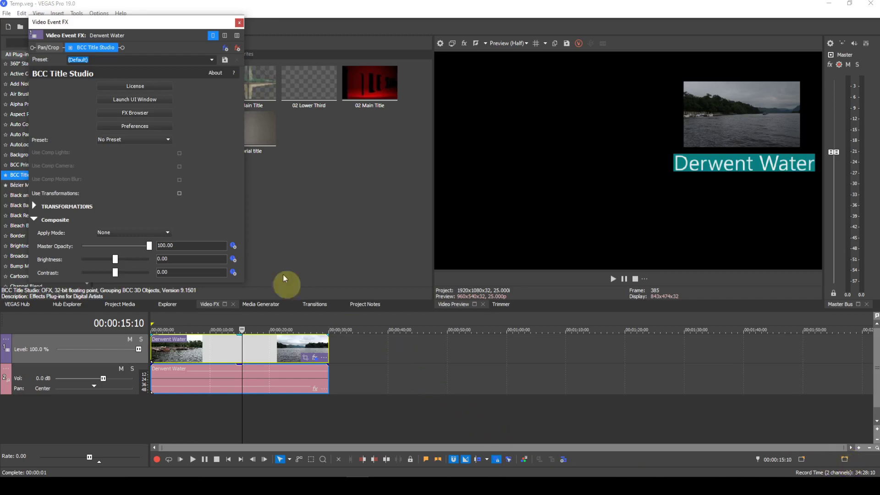
{"action": "left_click", "coordinate": [167, 233]}
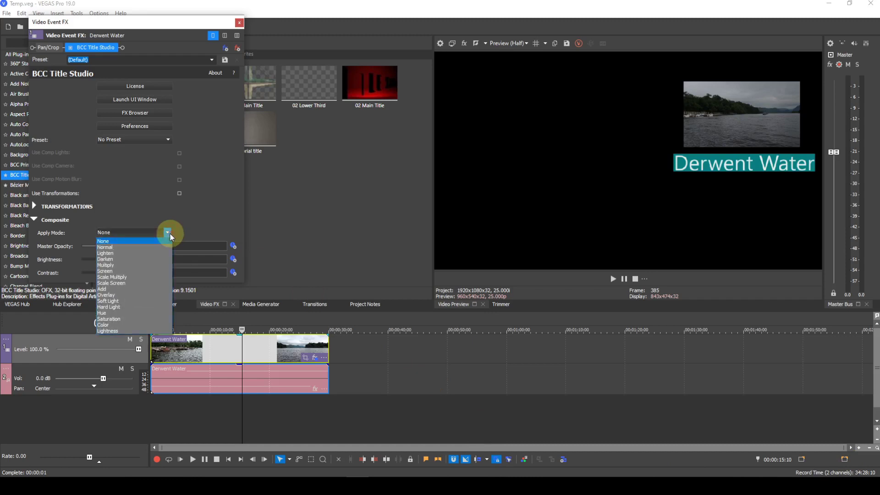
{"action": "left_click", "coordinate": [130, 248]}
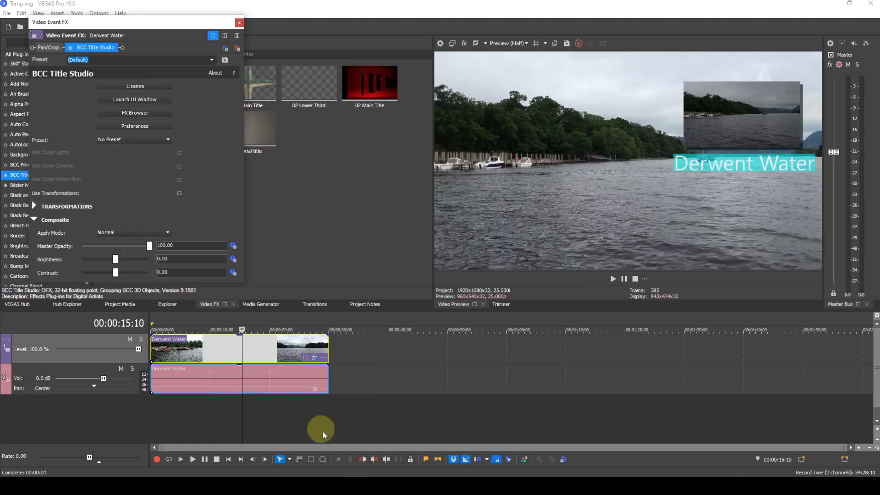
Play the project from the start to check the picture-in-picture title over the footage, then stop playback
{"action": "left_click", "coordinate": [227, 460]}
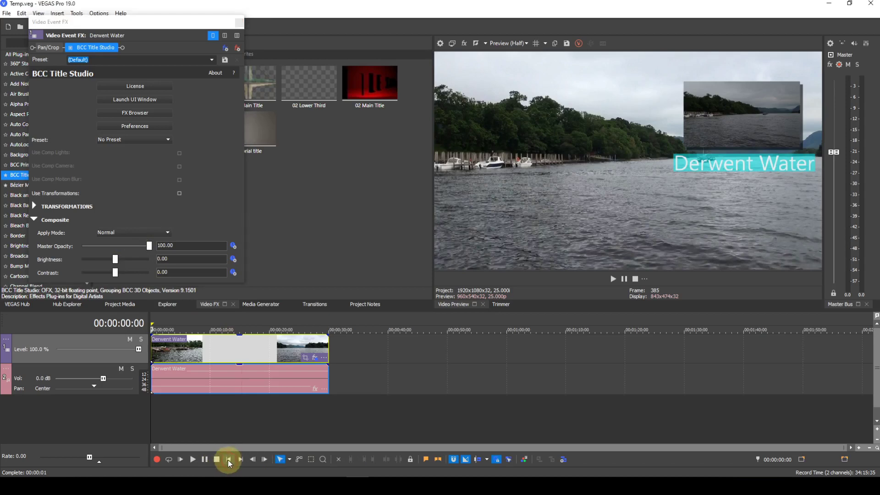
{"action": "left_click", "coordinate": [192, 460]}
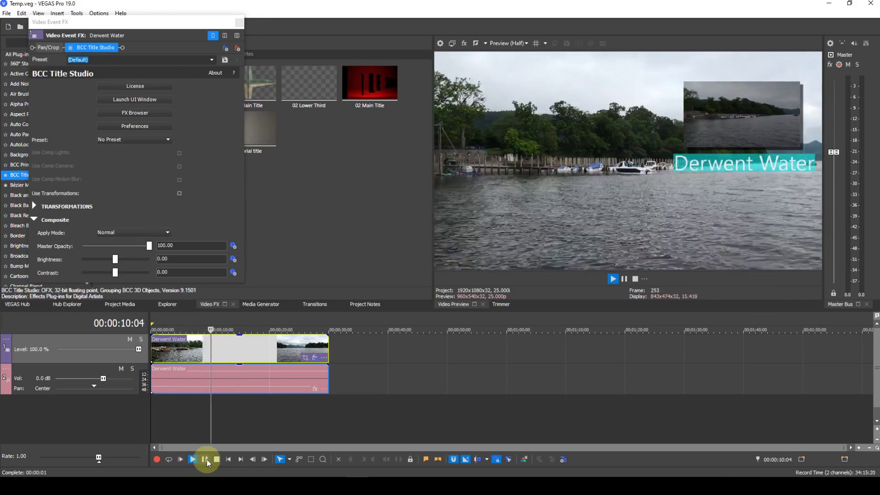
{"action": "left_click", "coordinate": [214, 460]}
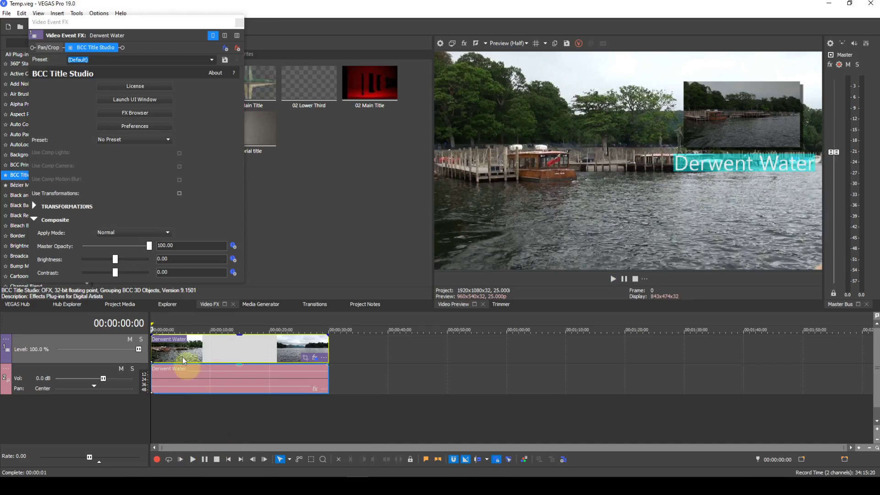
Enable Use Transformations for the title effect and reposition the whole composite to X/Y 0.00, 0.59
{"action": "left_click", "coordinate": [179, 193]}
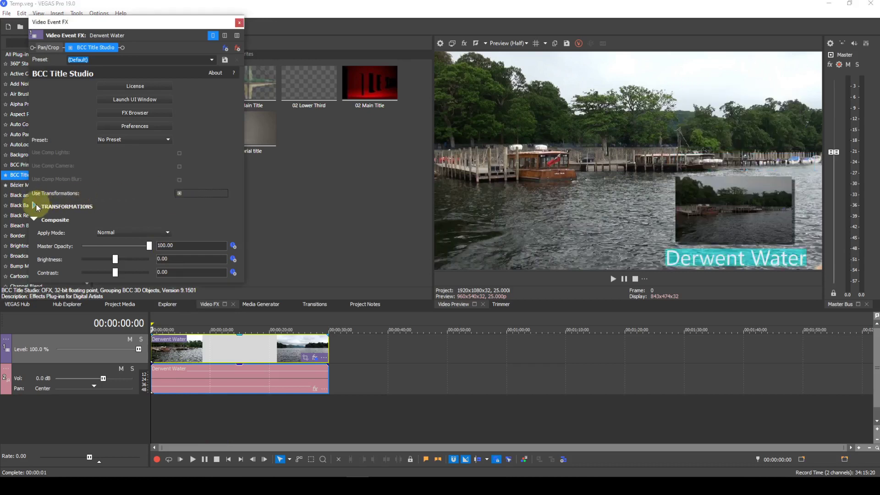
{"action": "left_click", "coordinate": [35, 205]}
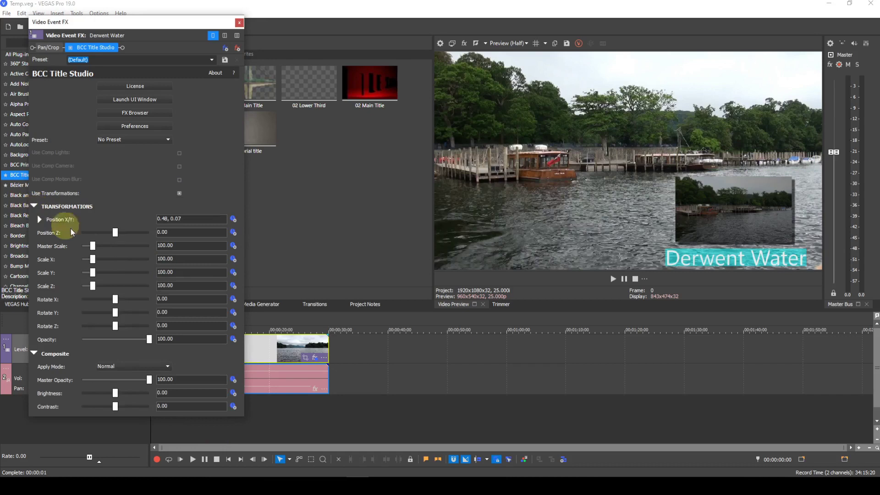
{"action": "left_click", "coordinate": [41, 219]}
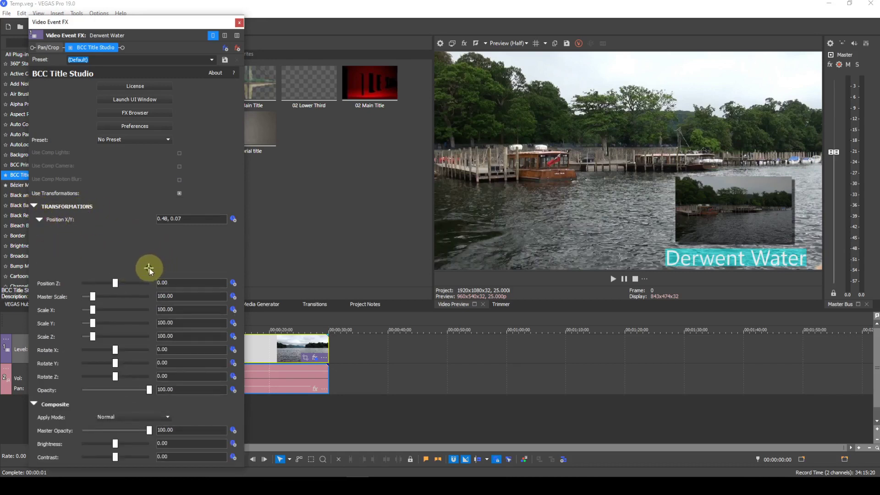
{"action": "left_click_drag", "start_coordinate": [150, 268], "coordinate": [121, 268]}
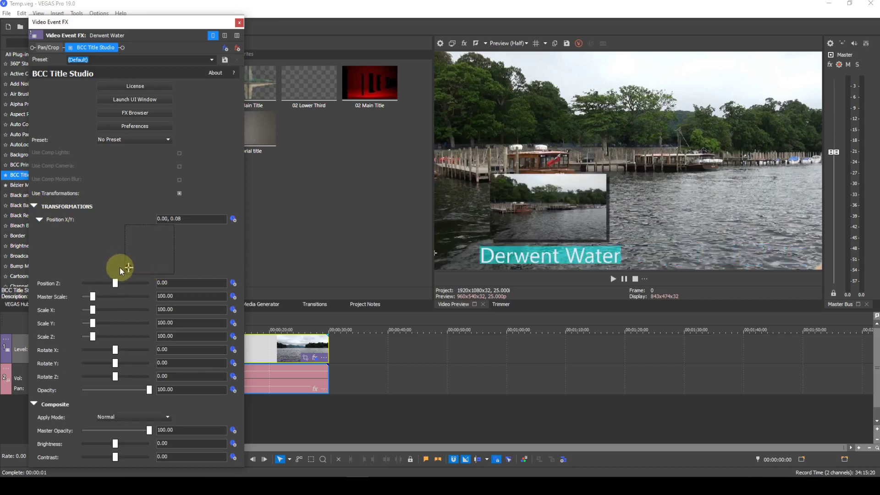
{"action": "left_click_drag", "start_coordinate": [120, 267], "coordinate": [119, 245]}
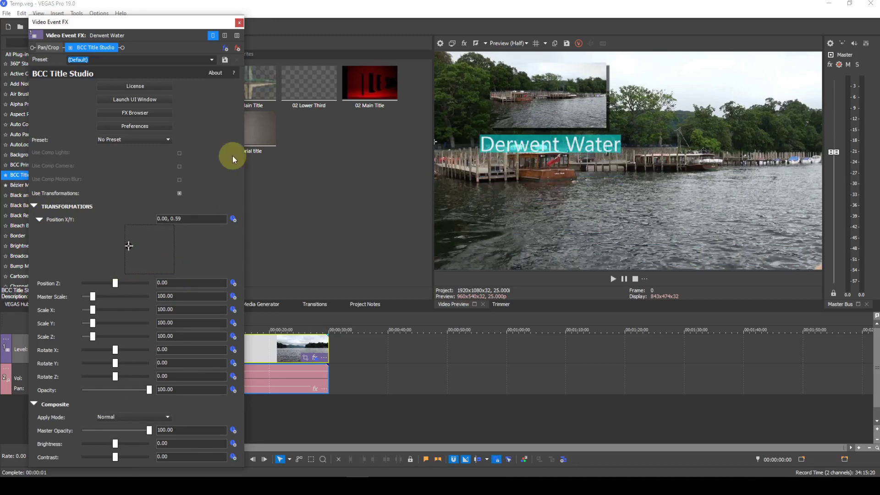
Reopen the Title Studio editor and delete the whole Scene - 2D Composite from its timeline
{"action": "left_click", "coordinate": [152, 100]}
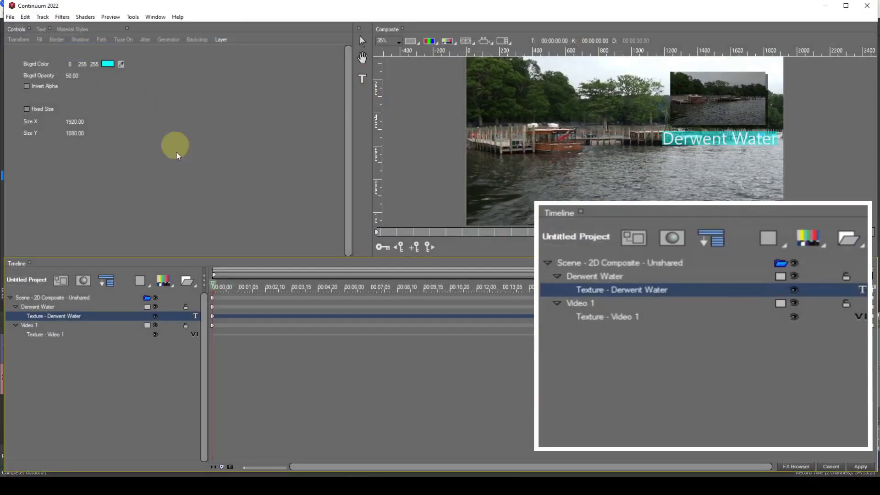
{"action": "left_click", "coordinate": [85, 301]}
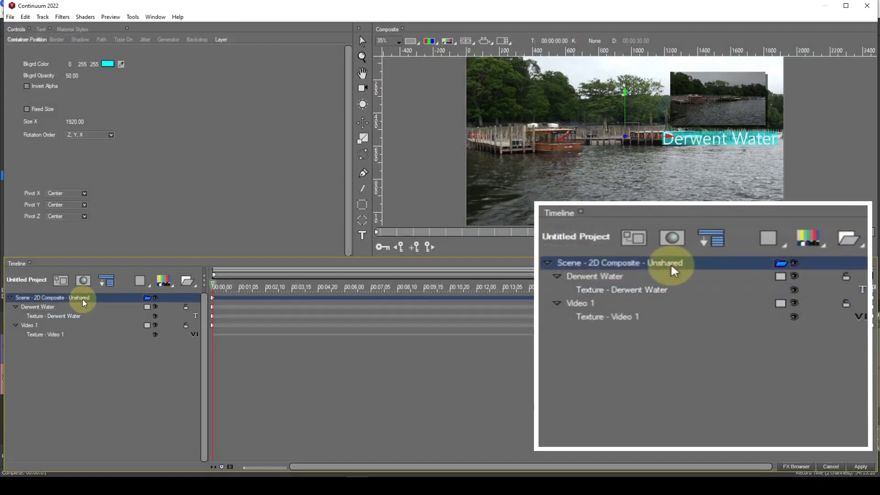
{"action": "key", "text": "Delete"}
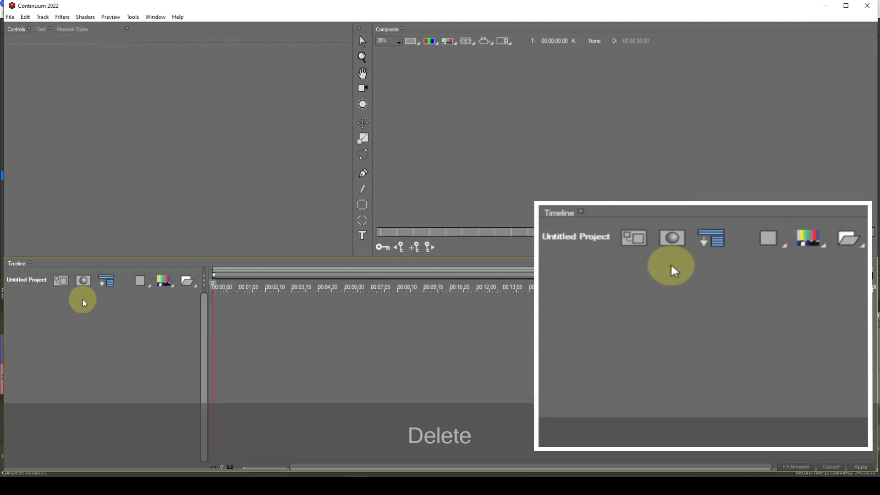
Set the preview to Composite over Color and add a Two-Sided Plane track to the empty timeline
{"action": "left_click", "coordinate": [447, 45]}
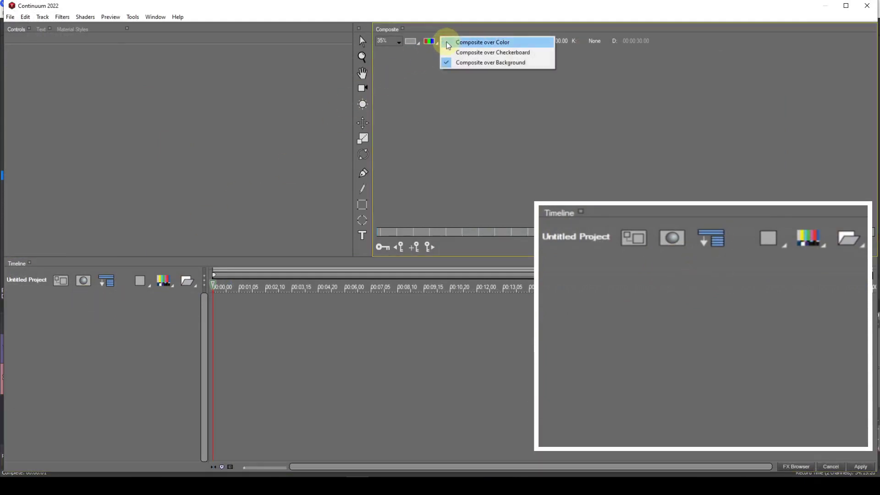
{"action": "left_click", "coordinate": [447, 44]}
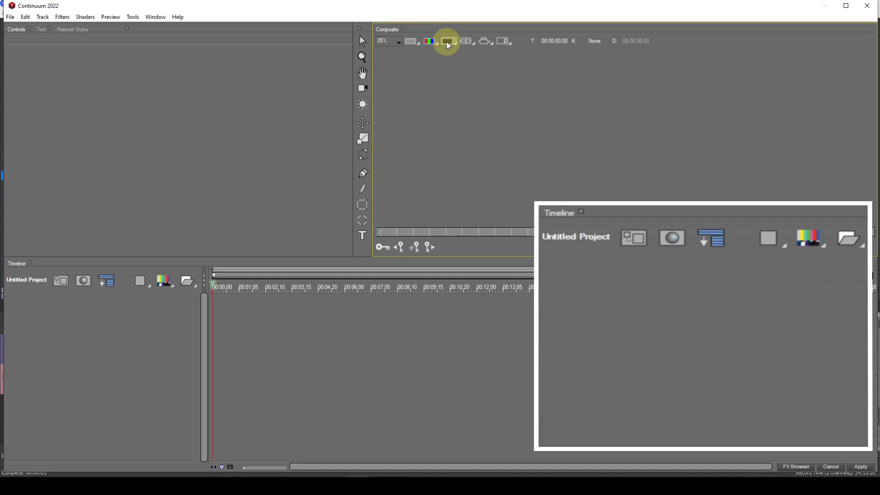
{"action": "left_click", "coordinate": [143, 287]}
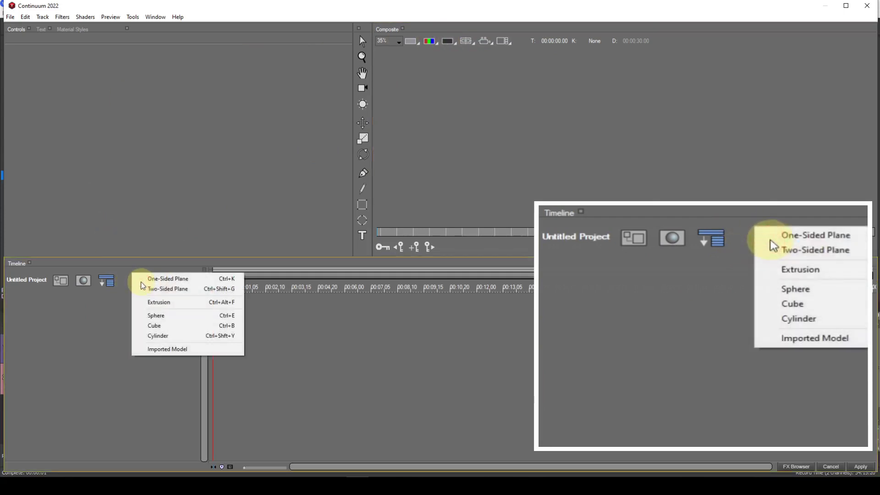
{"action": "left_click", "coordinate": [142, 289]}
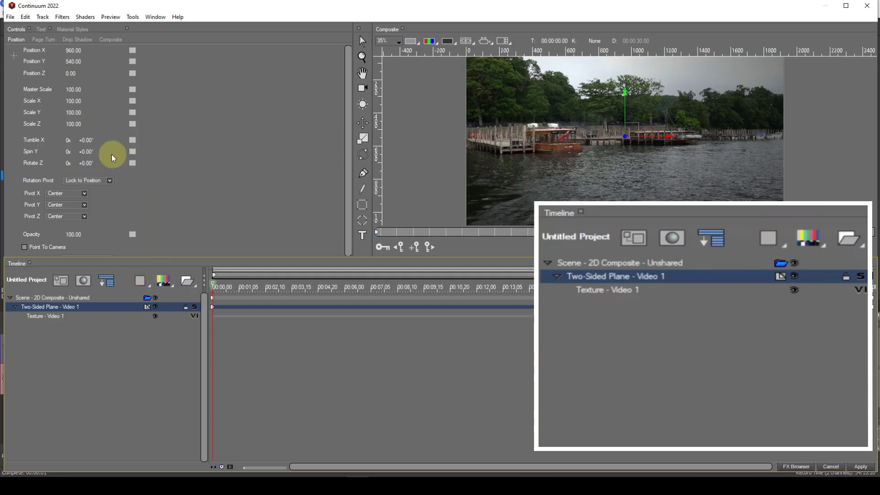
Try spinning the two-sided plane about 150° around Y to view its reverse side, and reset the spin
{"action": "left_click_drag", "start_coordinate": [87, 151], "coordinate": [135, 157]}
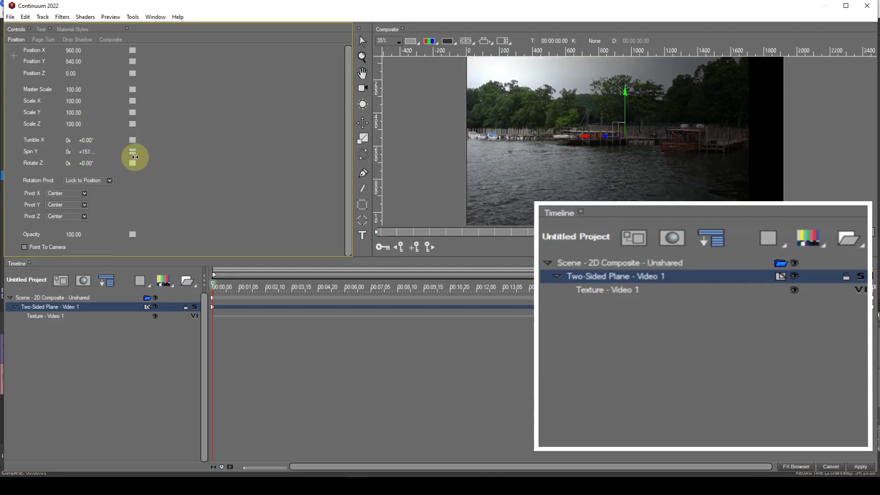
{"action": "left_click", "coordinate": [133, 152]}
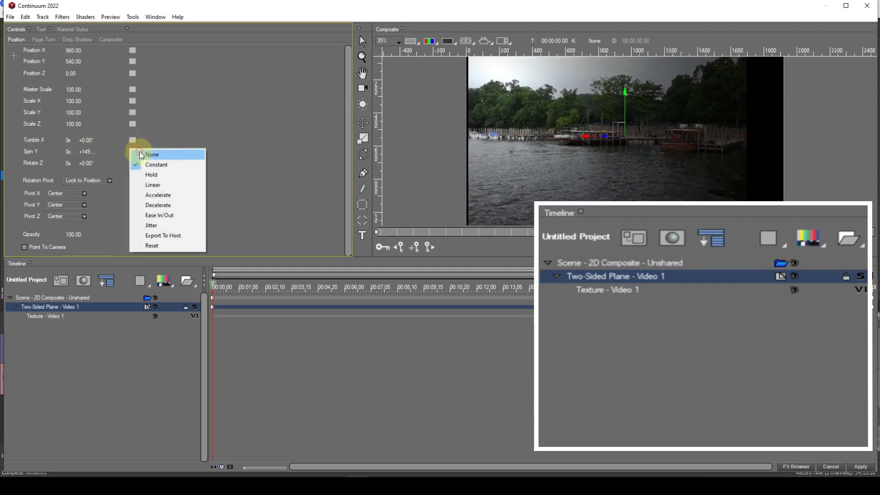
{"action": "left_click", "coordinate": [146, 154]}
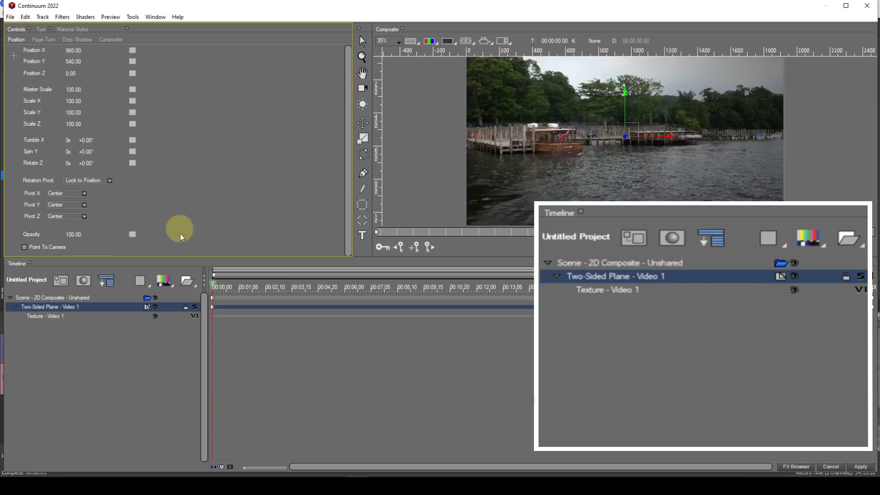
Switch the two-sided plane to multiple textures and change its first texture to Gradient
{"action": "left_click", "coordinate": [195, 308]}
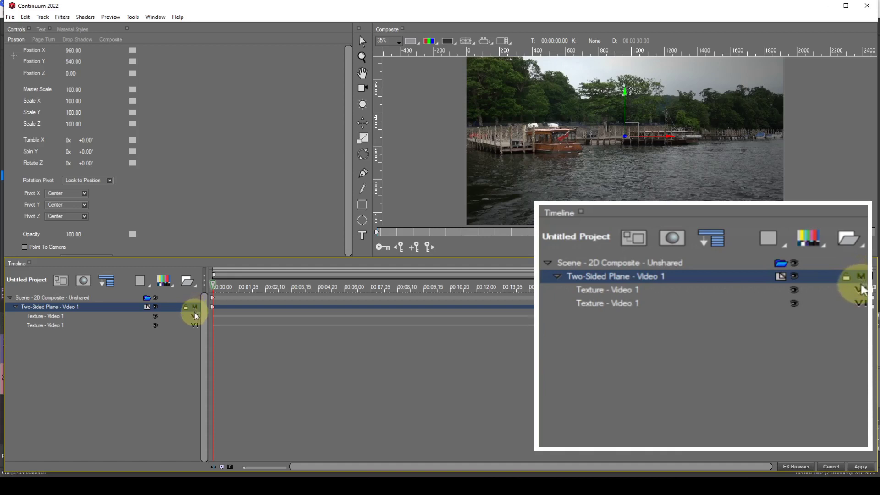
{"action": "left_click", "coordinate": [197, 318]}
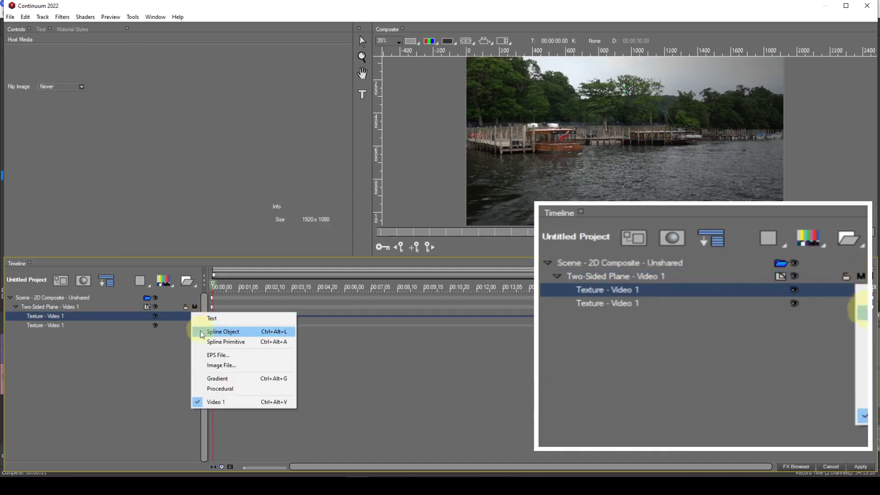
{"action": "left_click", "coordinate": [200, 380]}
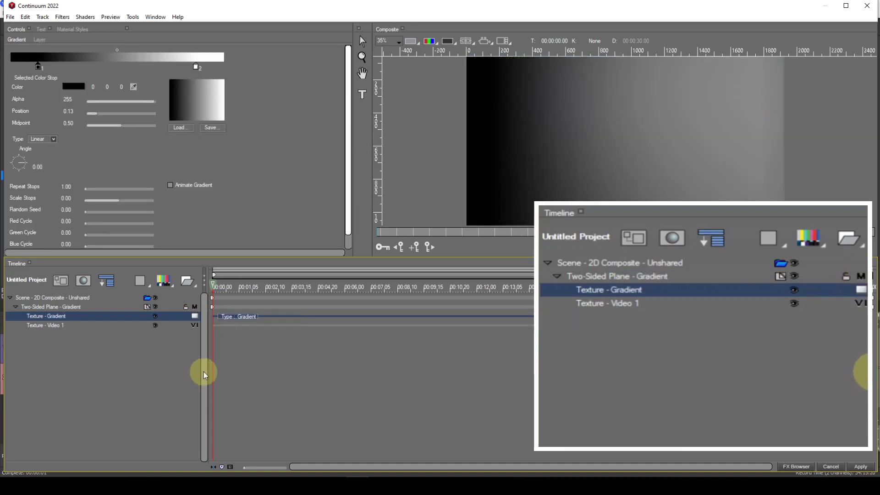
{"action": "left_click", "coordinate": [19, 31]}
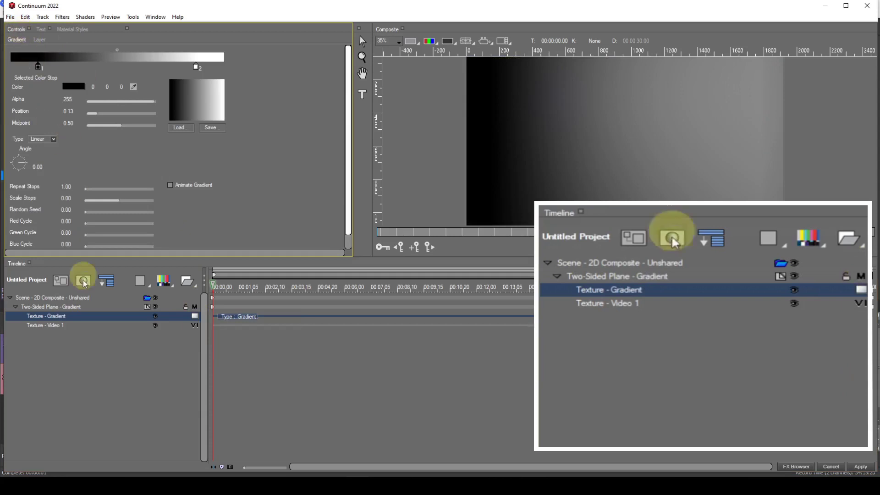
Try spinning the gradient-textured two-sided plane about 36° around Y, and reset the spin
{"action": "left_click", "coordinate": [72, 307]}
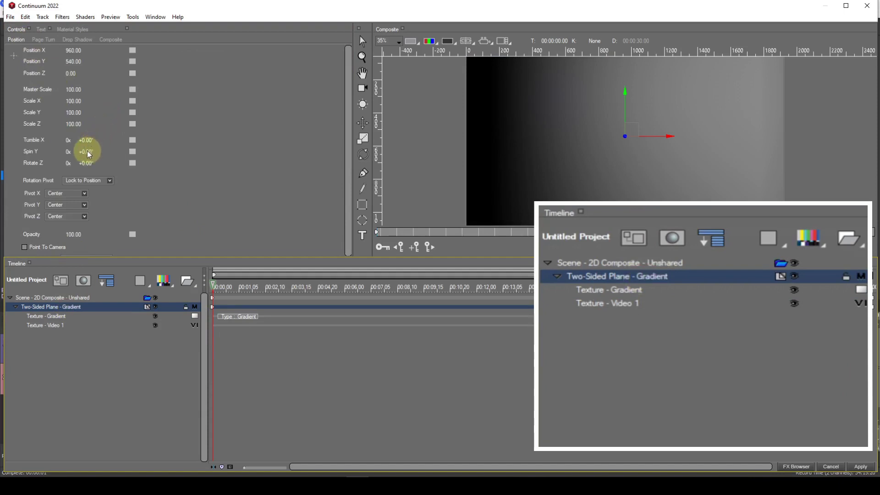
{"action": "mouse_move", "coordinate": [90, 151]}
{"action": "left_mouse_down"}
{"action": "mouse_move", "coordinate": [181, 152]}
{"action": "mouse_move", "coordinate": [99, 152]}
{"action": "left_mouse_up"}
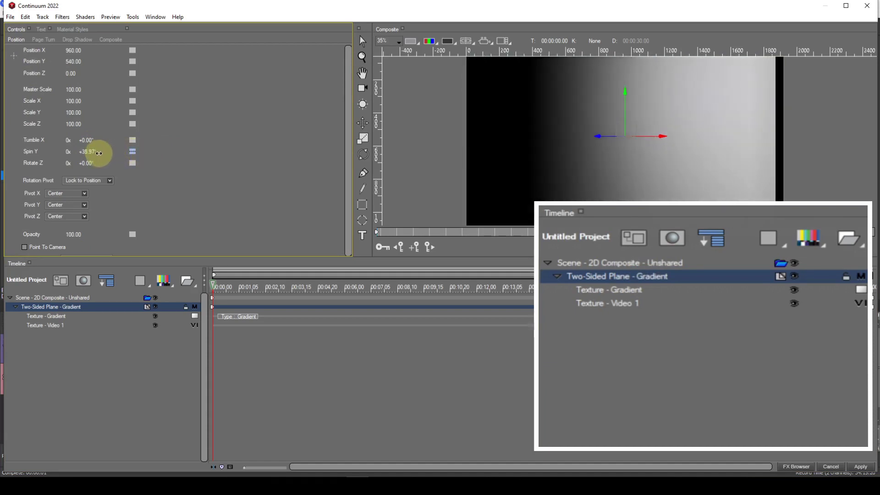
{"action": "left_click", "coordinate": [131, 151]}
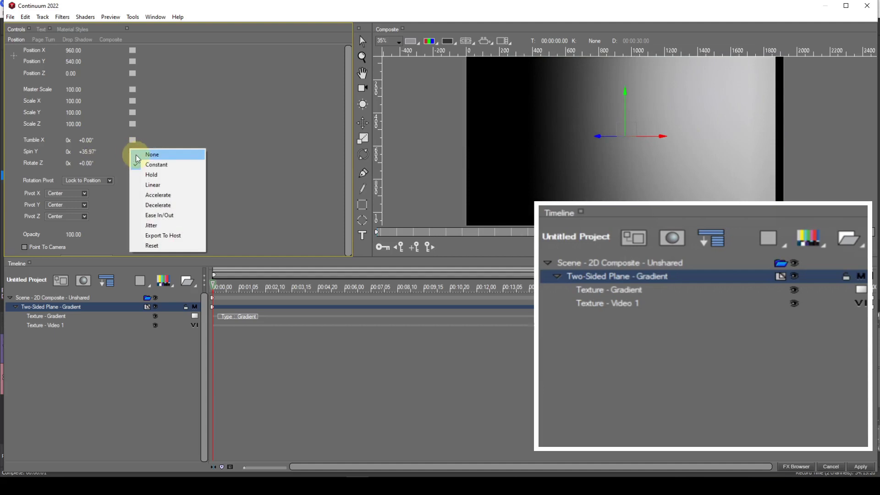
{"action": "left_click", "coordinate": [137, 156]}
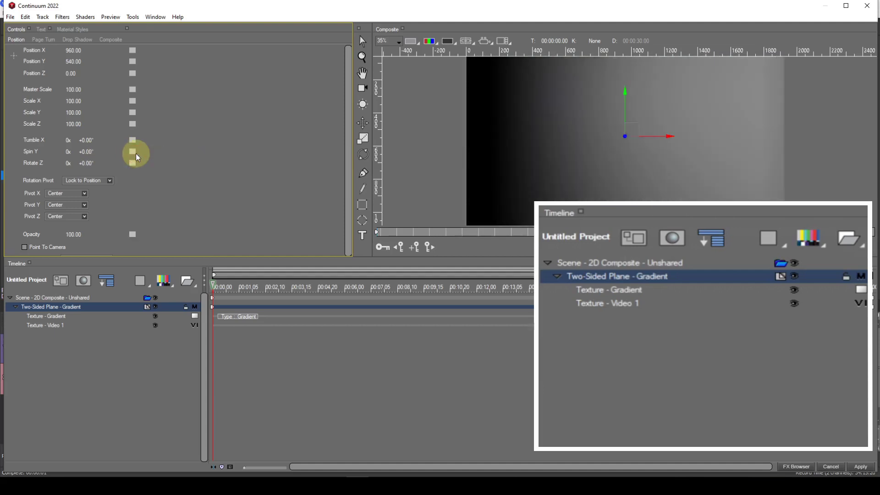
Delete the scene holding the two-sided plane and add an Extrusion track in its place
{"action": "left_click", "coordinate": [87, 298]}
{"action": "key", "text": "Delete"}
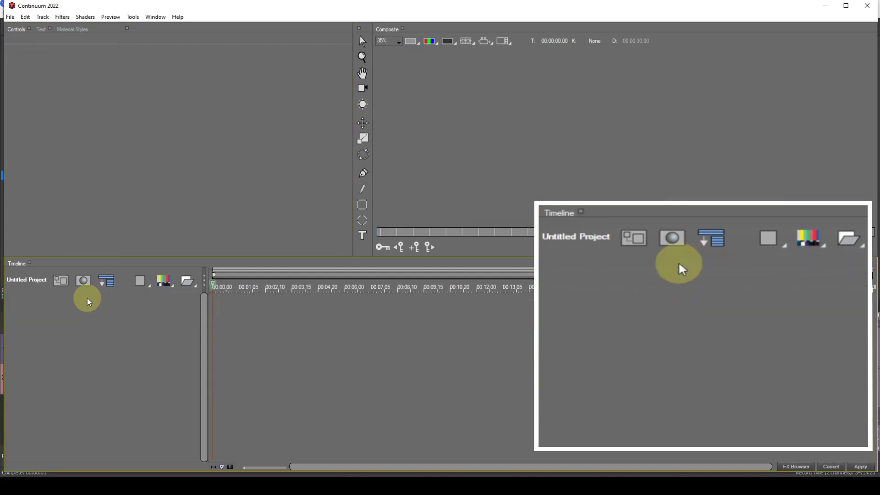
{"action": "left_click", "coordinate": [139, 282]}
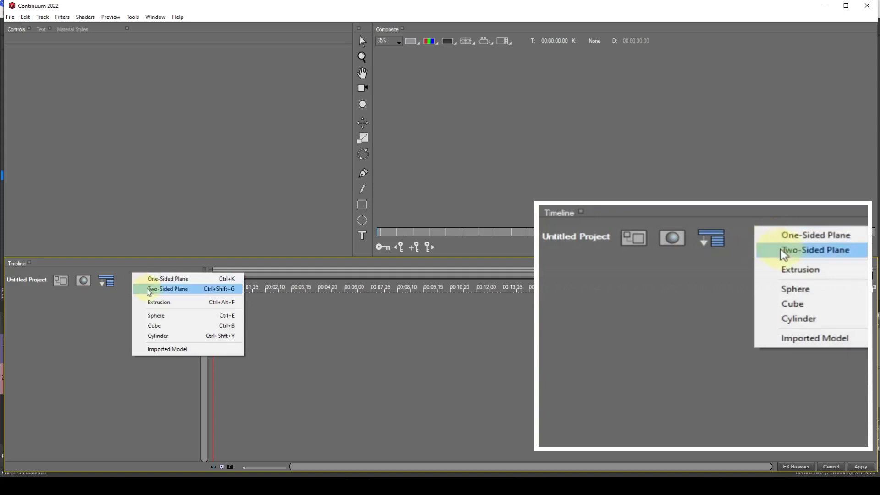
{"action": "left_click", "coordinate": [157, 302]}
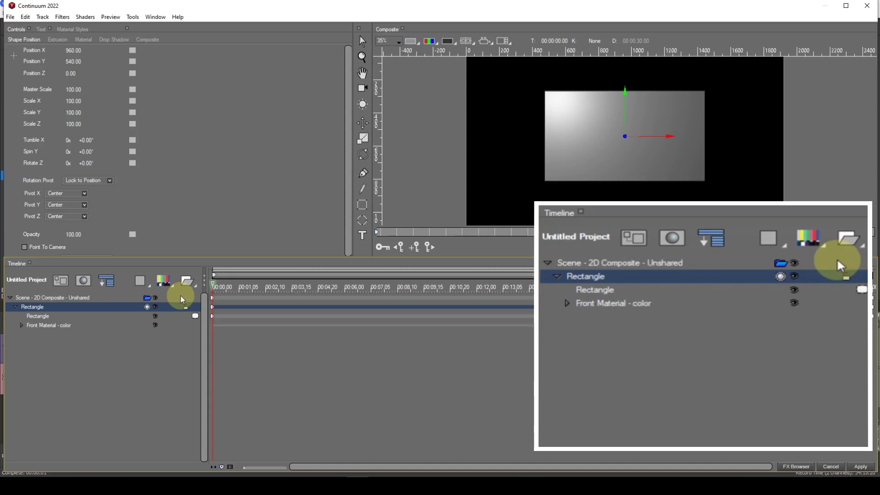
Delete the scene holding the extruded rectangle and add a Sphere track in its place
{"action": "left_click", "coordinate": [86, 298]}
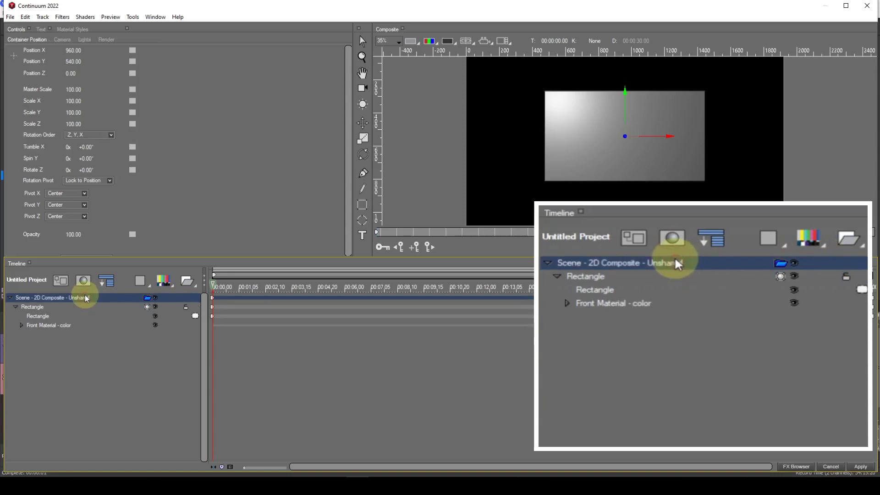
{"action": "key", "text": "Delete"}
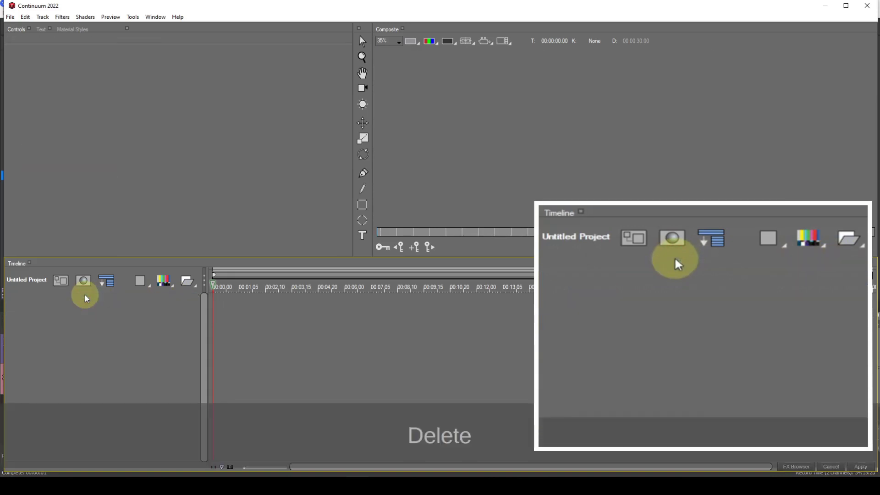
{"action": "left_click", "coordinate": [140, 282]}
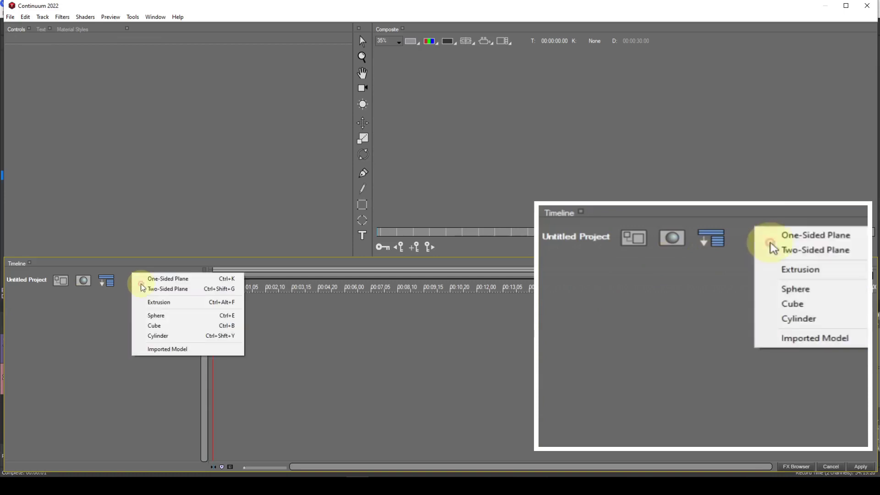
{"action": "left_click", "coordinate": [144, 319]}
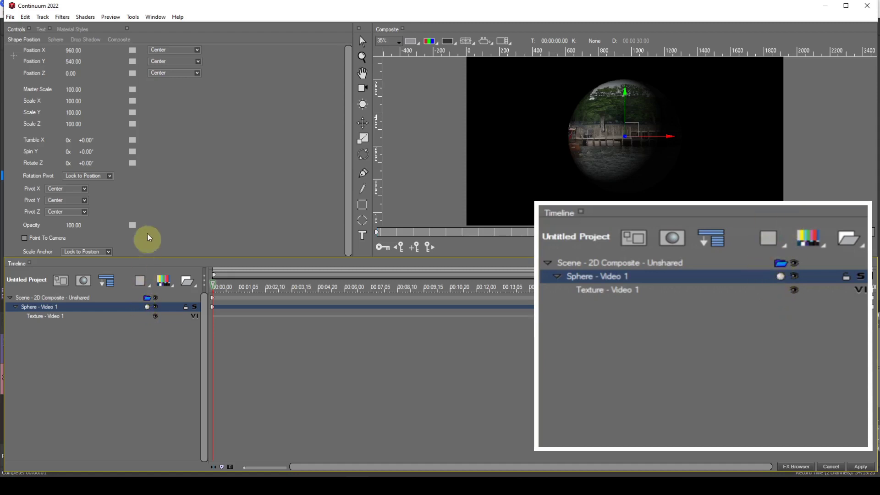
Try rotating the sphere to Spin Y 34.56° and Tumble X -12.96°, and reset both rotations
{"action": "mouse_move", "coordinate": [86, 152]}
{"action": "left_mouse_down"}
{"action": "mouse_move", "coordinate": [102, 152]}
{"action": "mouse_move", "coordinate": [87, 153]}
{"action": "mouse_move", "coordinate": [103, 140]}
{"action": "mouse_move", "coordinate": [81, 140]}
{"action": "left_mouse_up"}
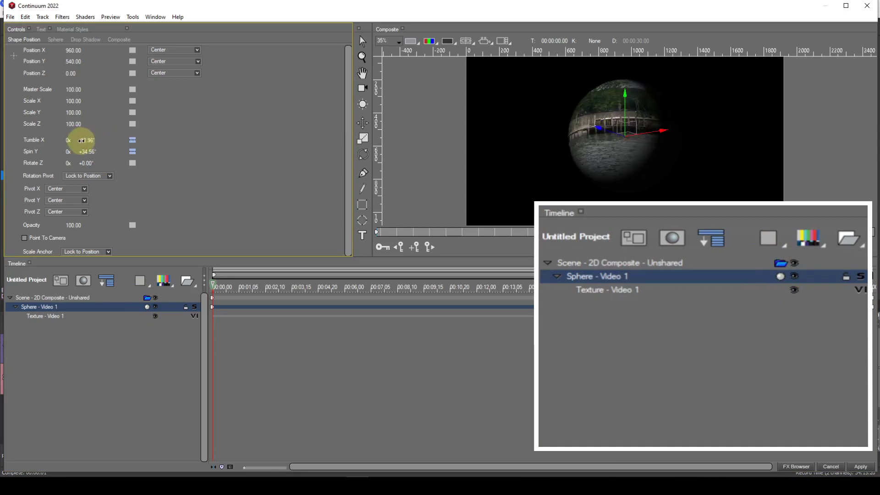
{"action": "left_click", "coordinate": [130, 143]}
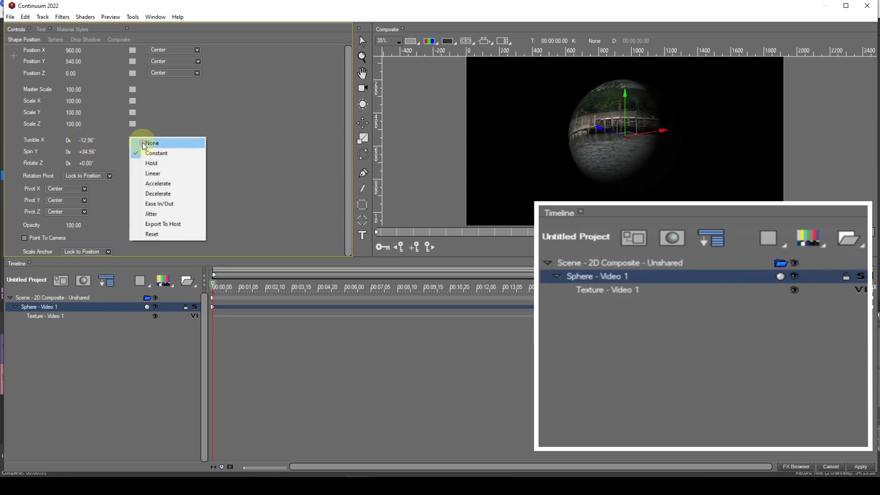
{"action": "left_click", "coordinate": [138, 142]}
{"action": "left_click", "coordinate": [134, 151]}
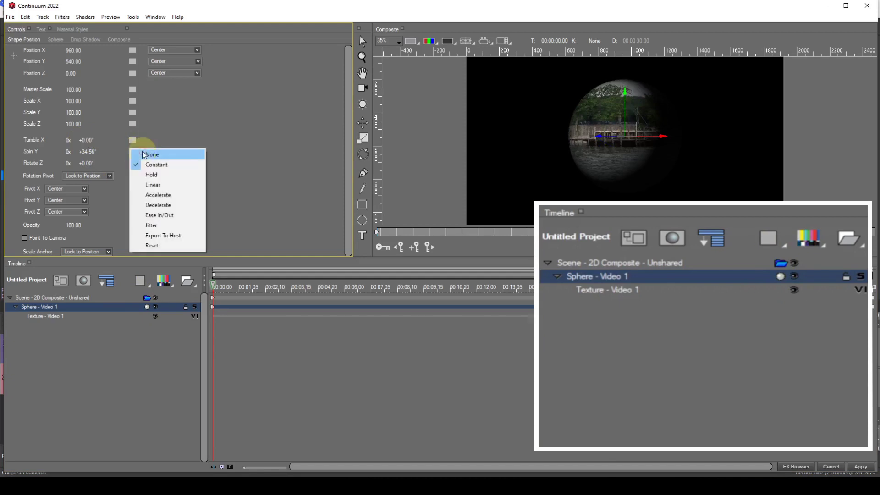
{"action": "left_click", "coordinate": [144, 155]}
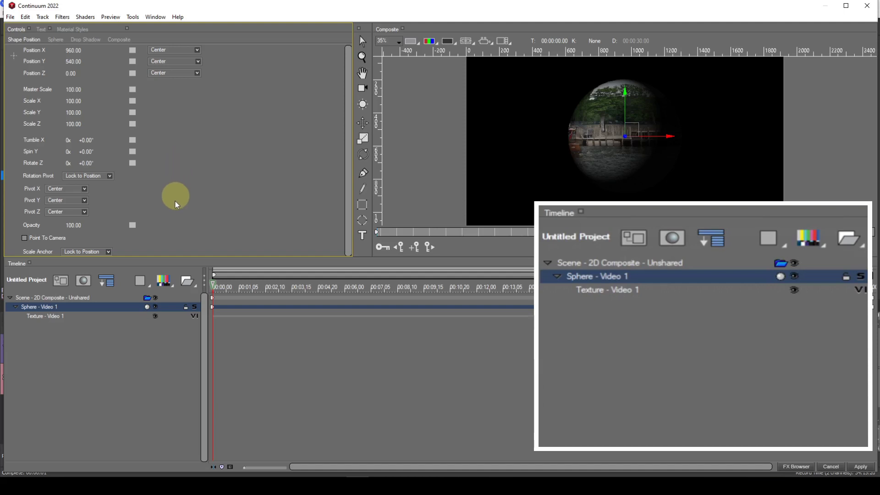
Switch the sphere to multiple textures and change its second texture to Gradient
{"action": "left_click", "coordinate": [194, 308]}
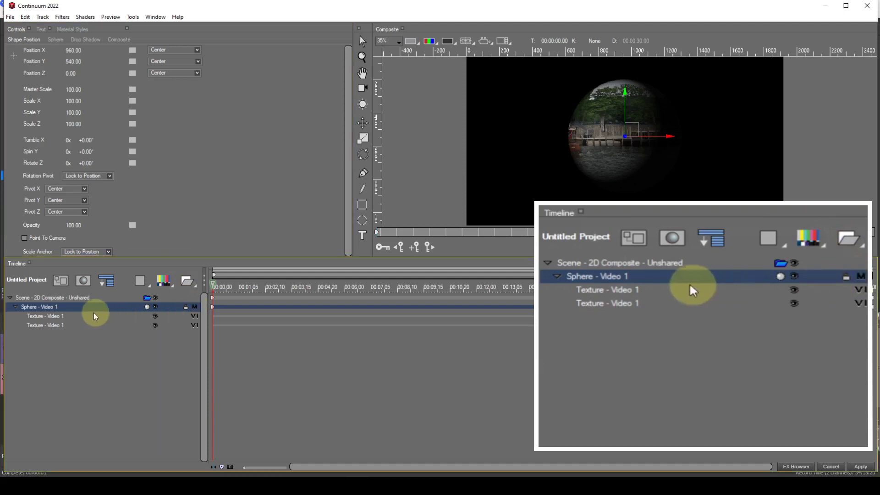
{"action": "left_click", "coordinate": [58, 325]}
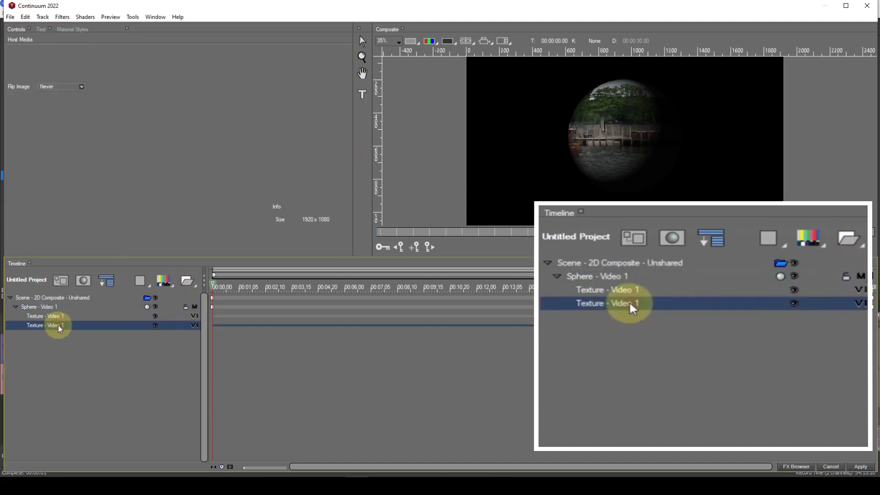
{"action": "left_click", "coordinate": [194, 326]}
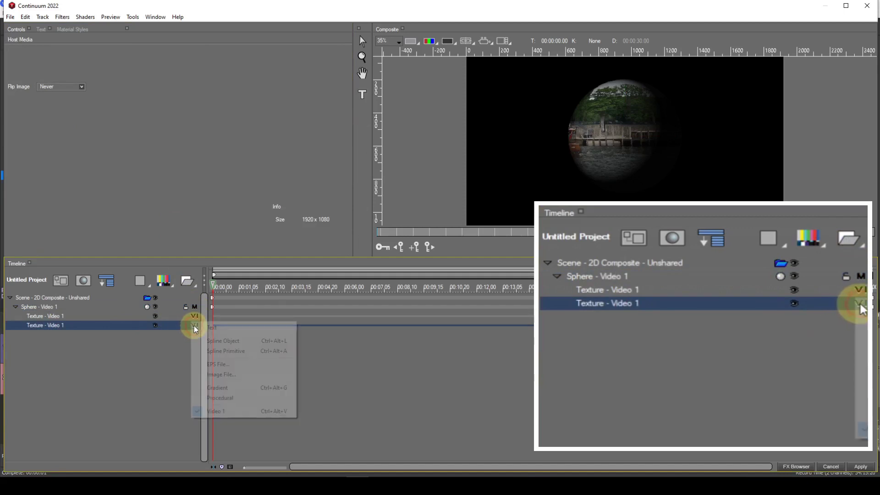
{"action": "left_click", "coordinate": [209, 389]}
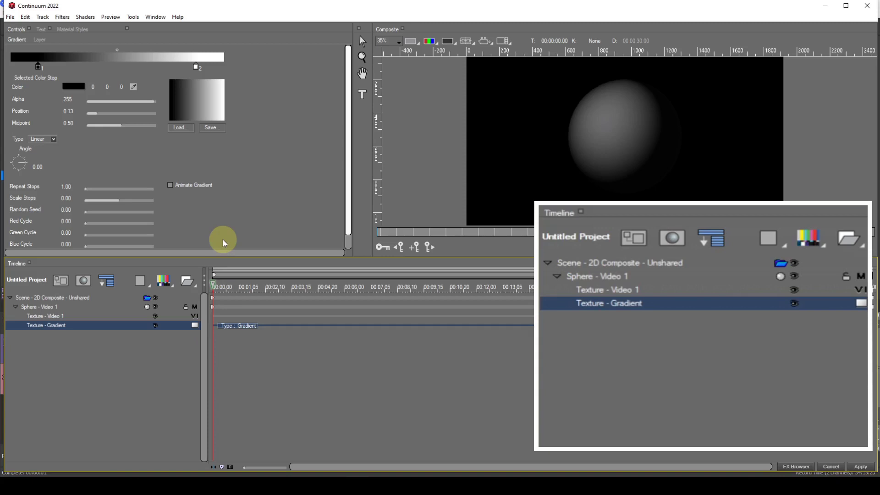
Set the sphere's Wrap Percent to 60 and rotate it to Spin Y -263.48°
{"action": "left_click", "coordinate": [54, 307]}
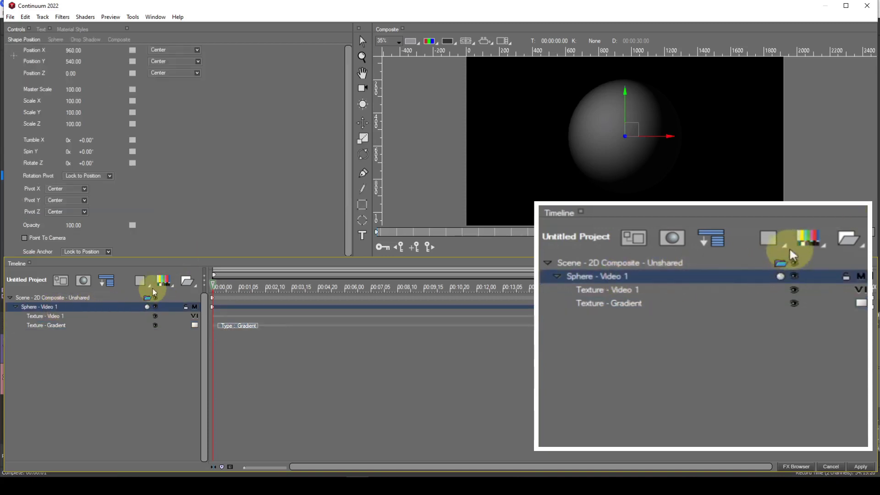
{"action": "left_click", "coordinate": [55, 39]}
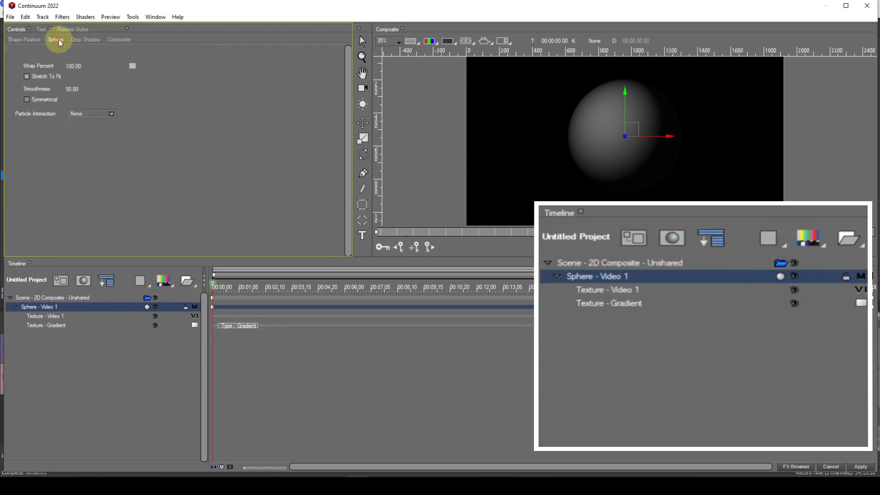
{"action": "left_click", "coordinate": [74, 64]}
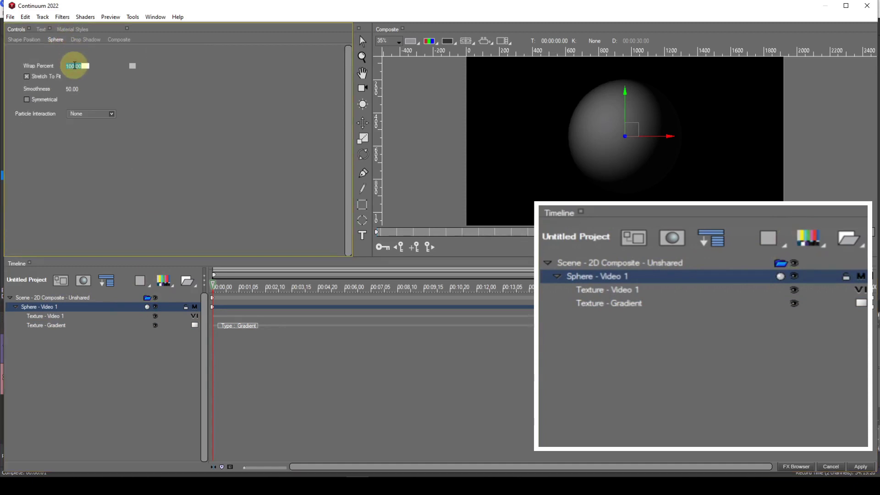
{"action": "key", "text": "Delete"}
{"action": "type", "text": "60"}
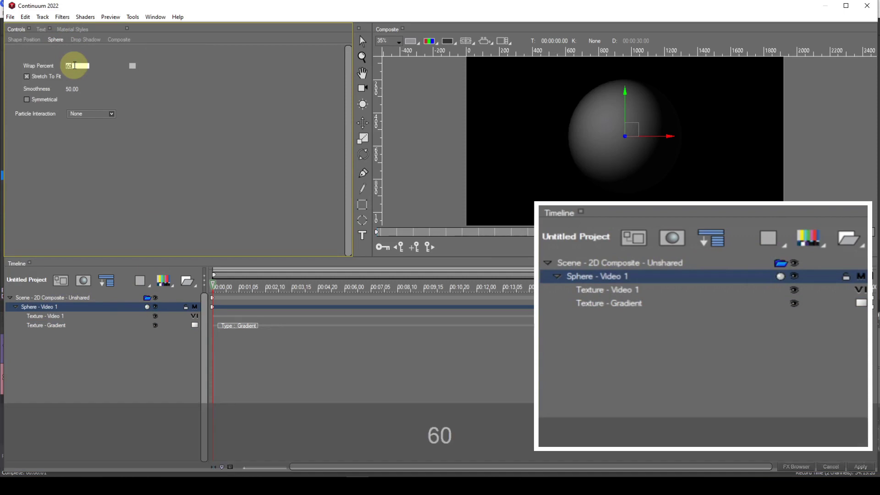
{"action": "key", "text": "Return"}
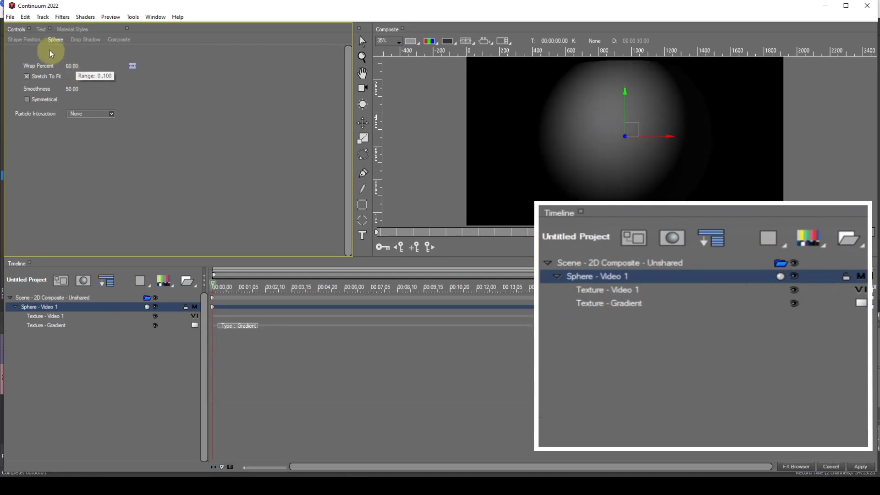
{"action": "left_click", "coordinate": [26, 40]}
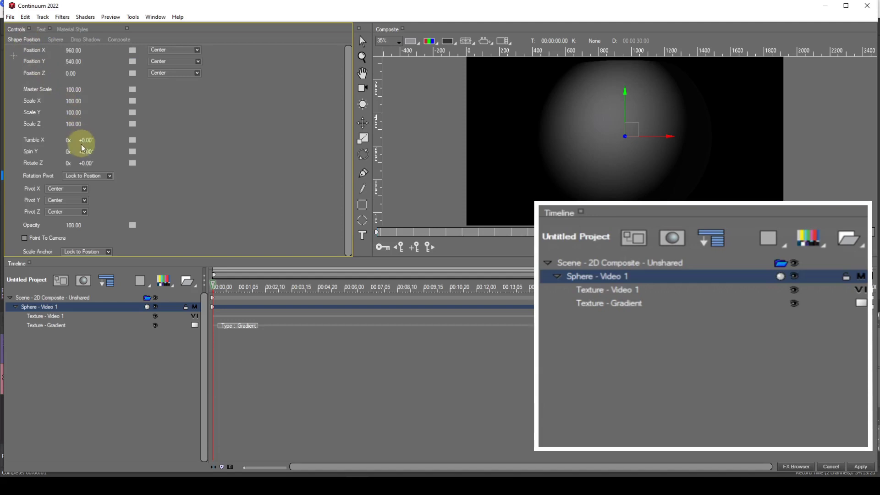
{"action": "left_click_drag", "start_coordinate": [81, 151], "coordinate": [1, 158]}
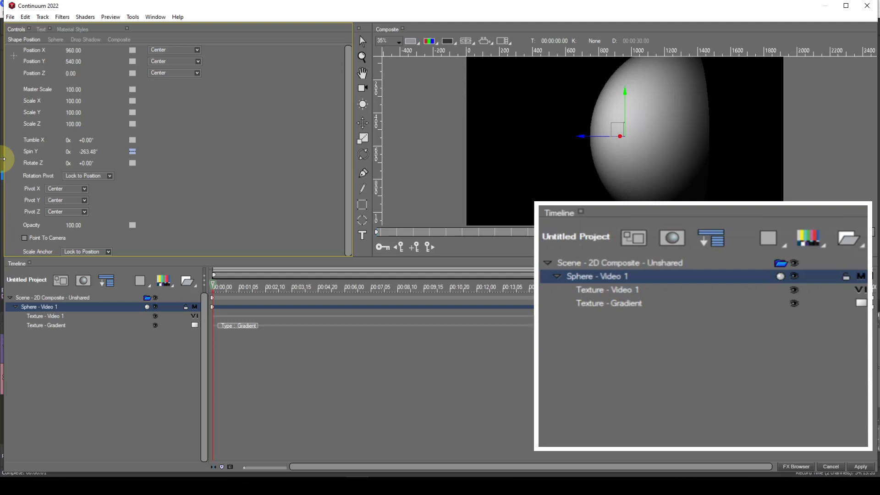
Delete the scene holding the sphere and add a Cube track in its place
{"action": "left_click", "coordinate": [79, 301]}
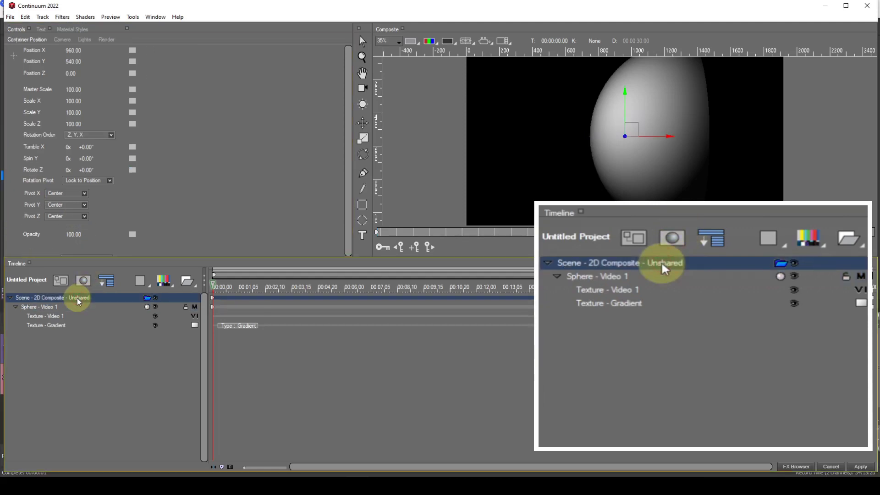
{"action": "key", "text": "Delete"}
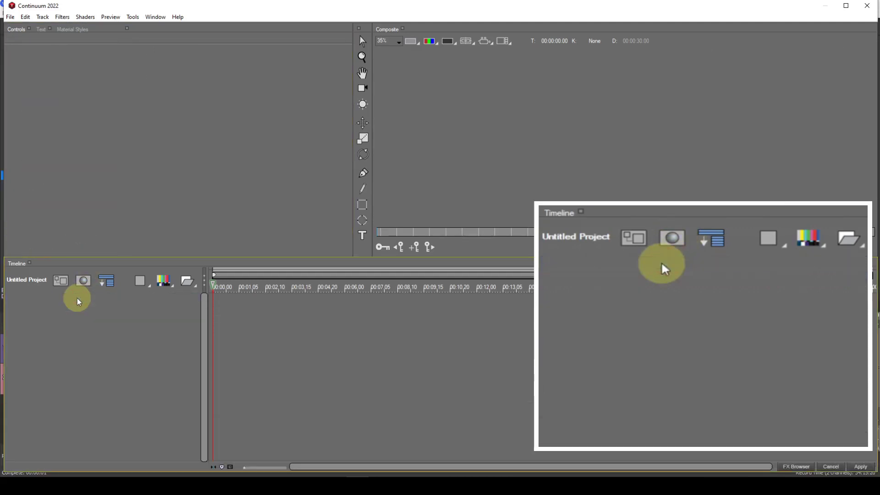
{"action": "left_click", "coordinate": [140, 282]}
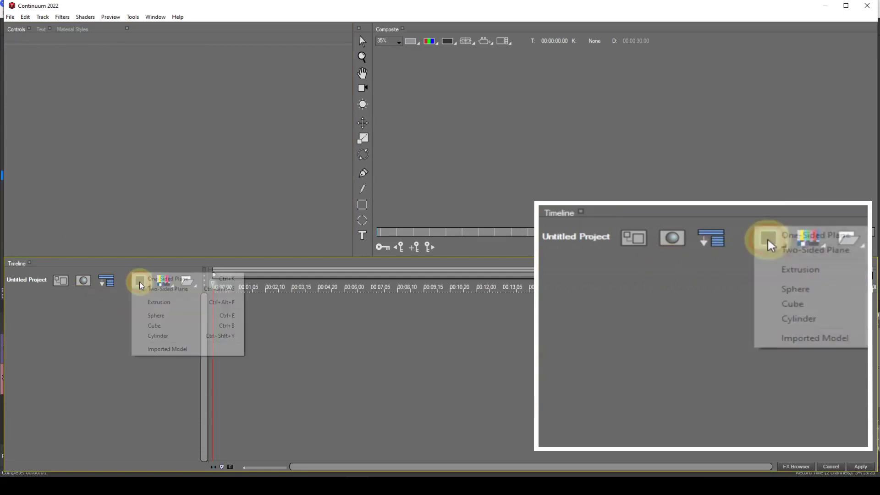
{"action": "left_click", "coordinate": [154, 326]}
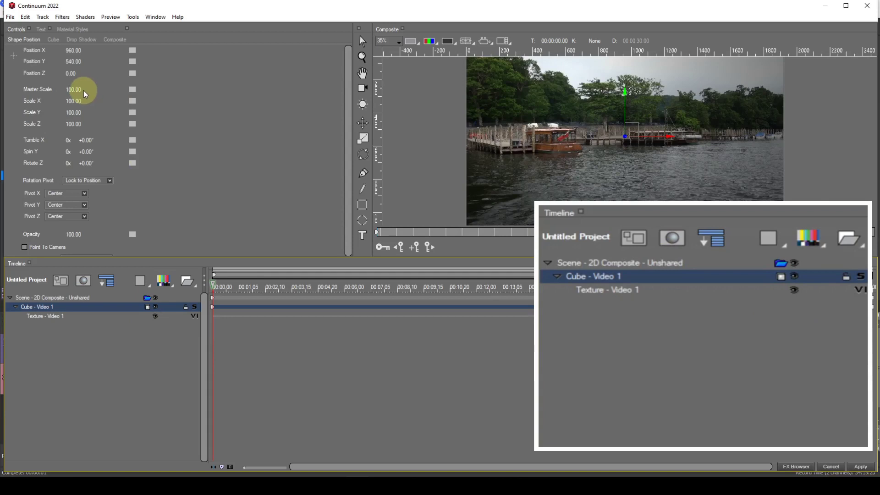
Reduce the cube's Master Scale to 46 and rotate it to Tumble X 21.59° and Spin Y 57.60°
{"action": "left_click_drag", "start_coordinate": [84, 91], "coordinate": [79, 90]}
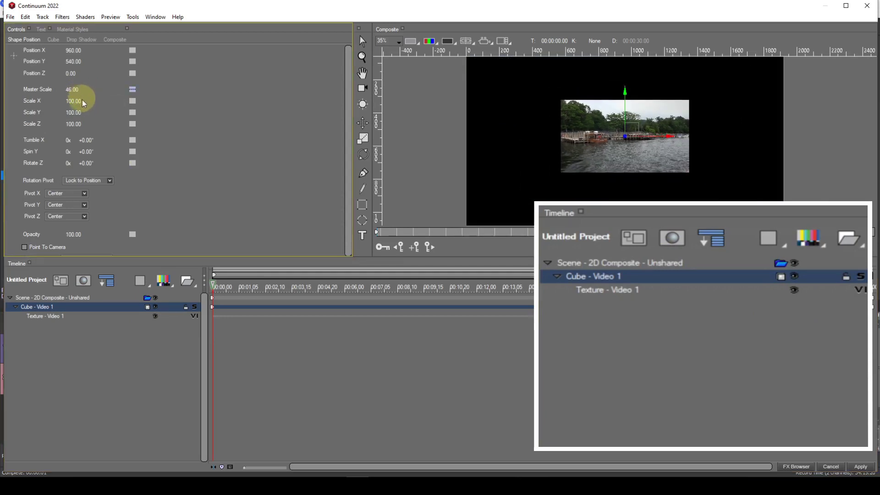
{"action": "mouse_move", "coordinate": [92, 138]}
{"action": "left_mouse_down"}
{"action": "mouse_move", "coordinate": [87, 151]}
{"action": "mouse_move", "coordinate": [102, 150]}
{"action": "left_mouse_up"}
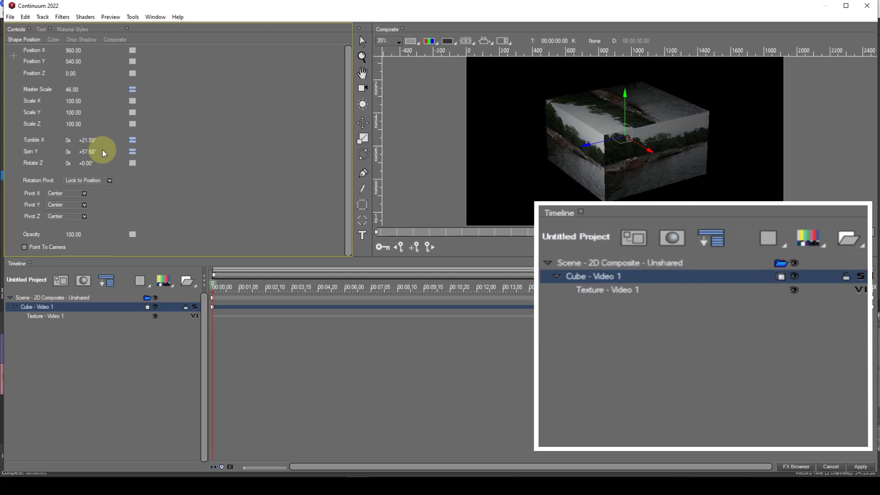
Switch the cube to multiple textures and rotate it to Tumble X 31.67° and Spin Y 93.58°
{"action": "left_click", "coordinate": [195, 306]}
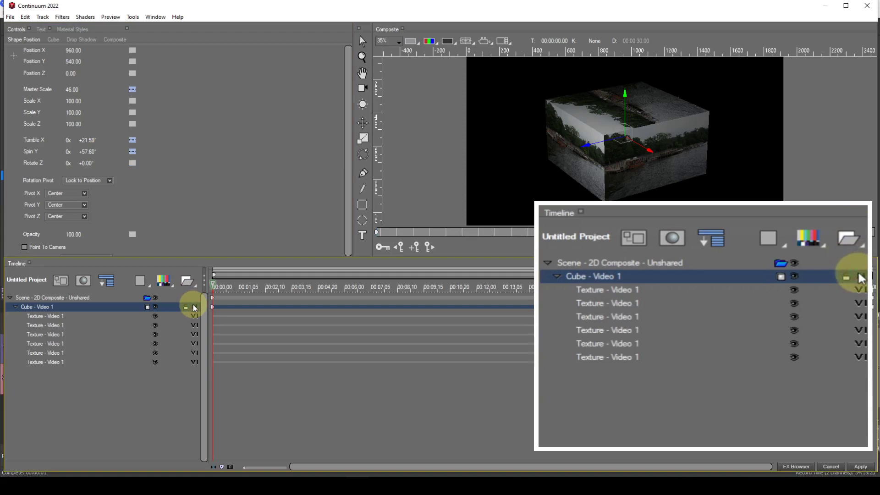
{"action": "left_click", "coordinate": [195, 308]}
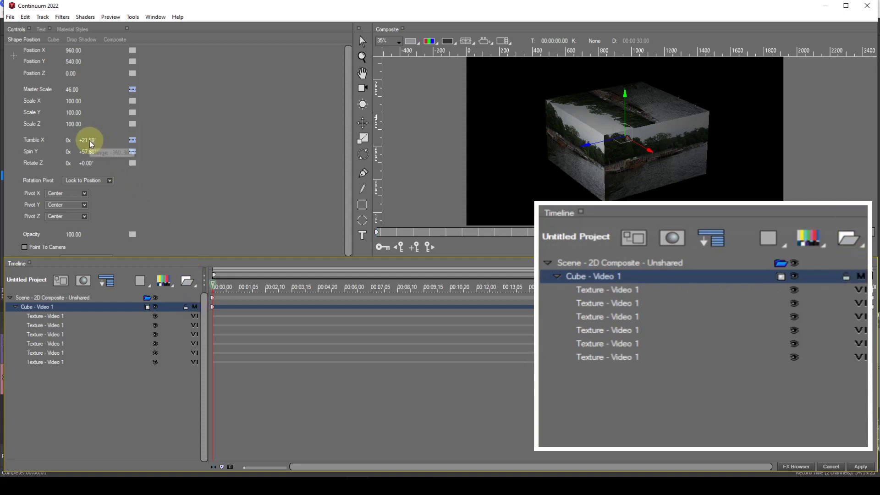
{"action": "left_click_drag", "start_coordinate": [89, 140], "coordinate": [100, 154]}
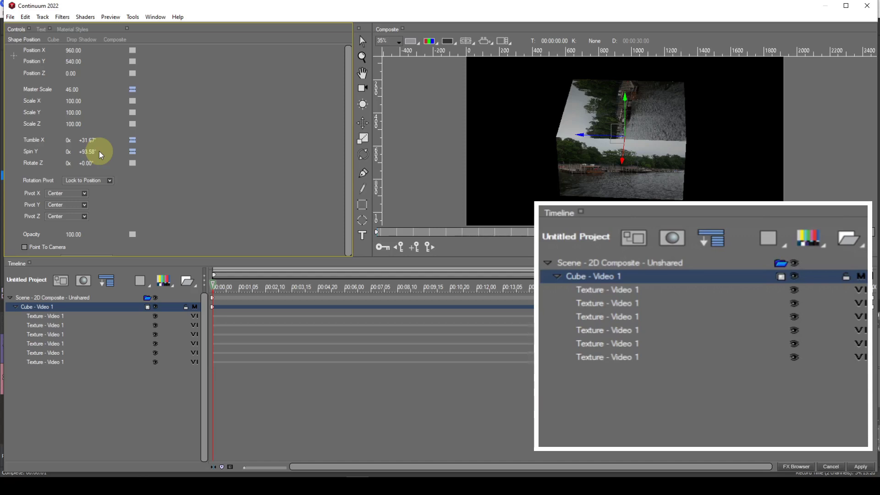
Switch the scene to 3D Render and rotate the cube to Tumble X 38.90° and Spin Y about 116°
{"action": "left_click", "coordinate": [50, 299]}
{"action": "right_click", "coordinate": [52, 299]}
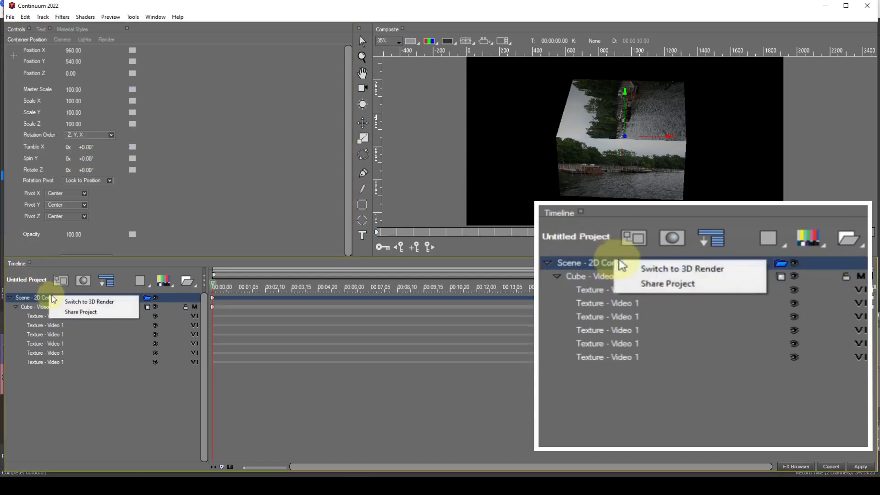
{"action": "left_click", "coordinate": [88, 302]}
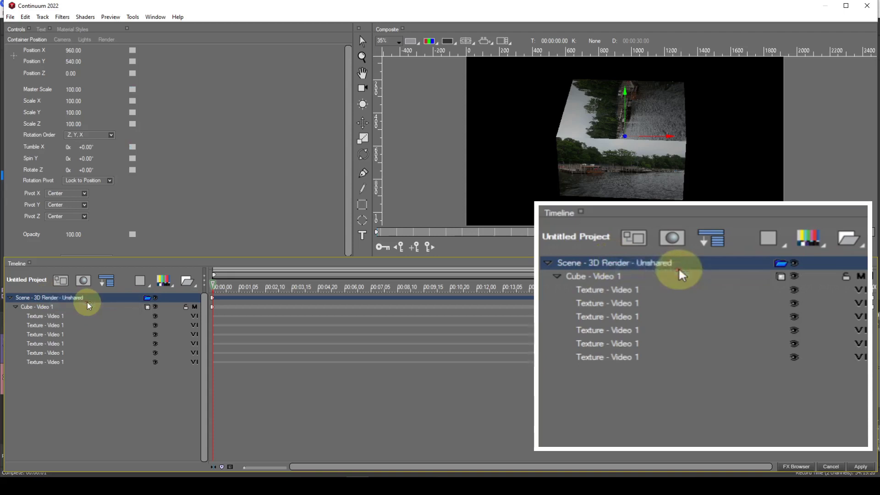
{"action": "left_click", "coordinate": [51, 308]}
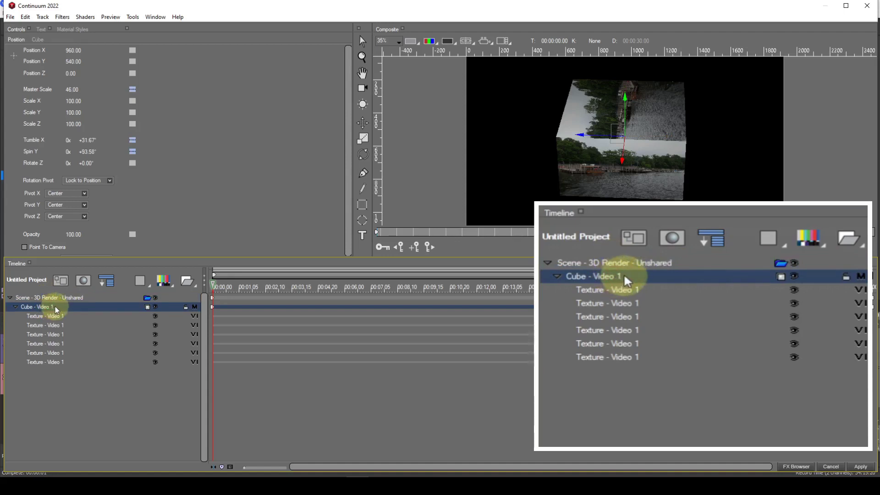
{"action": "mouse_move", "coordinate": [89, 143]}
{"action": "left_mouse_down"}
{"action": "mouse_move", "coordinate": [63, 140]}
{"action": "mouse_move", "coordinate": [130, 151]}
{"action": "mouse_move", "coordinate": [96, 150]}
{"action": "left_mouse_up"}
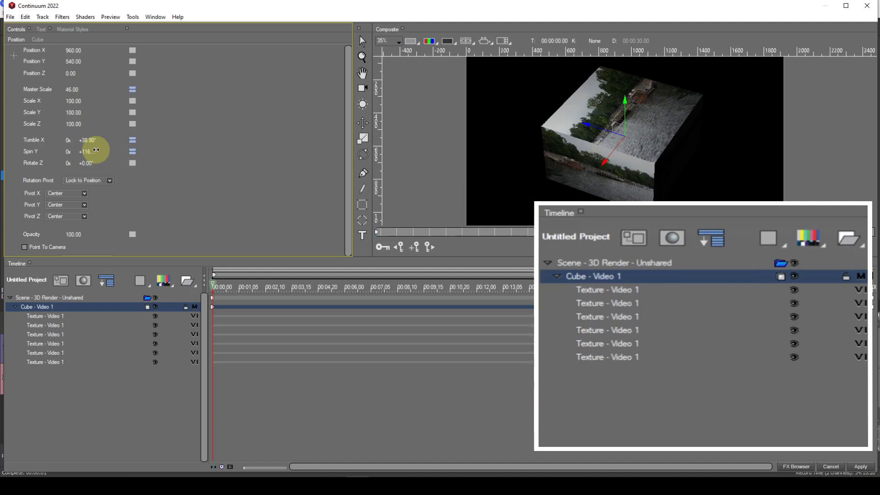
Change the cube's first texture from the video to Gradient
{"action": "left_click", "coordinate": [192, 315]}
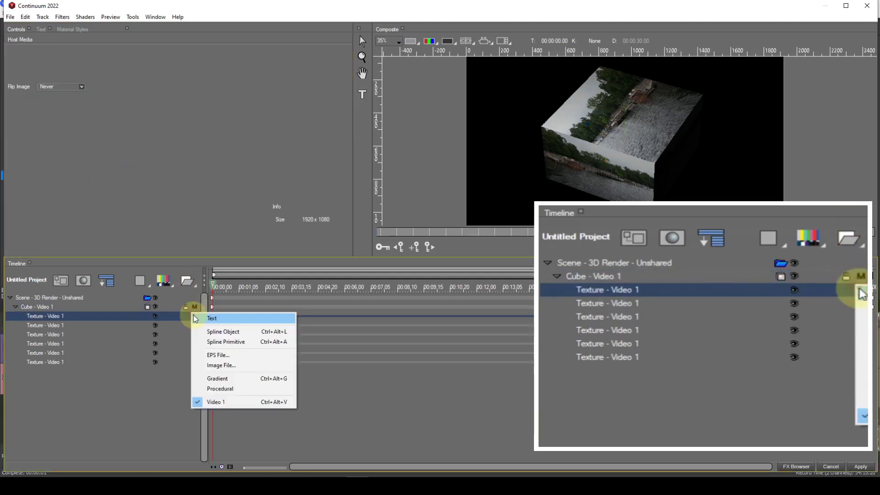
{"action": "left_click", "coordinate": [216, 380]}
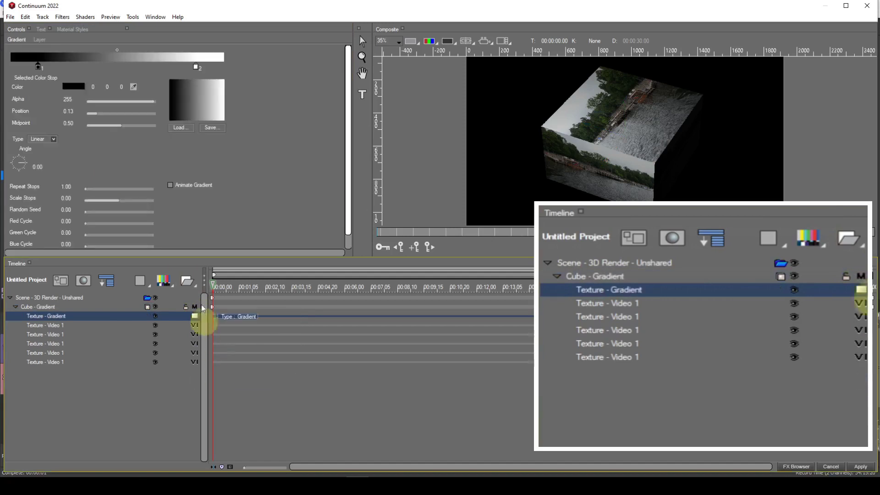
{"action": "left_click", "coordinate": [17, 39]}
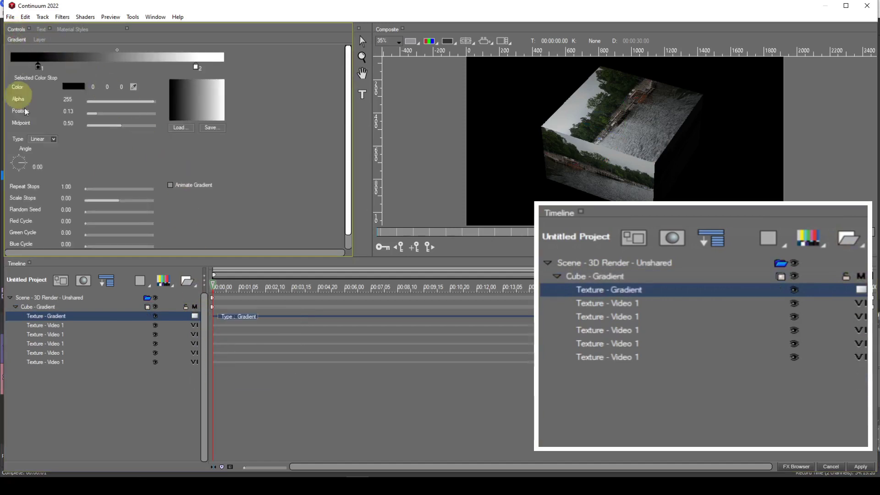
Rotate the gradient-textured cube to Spin Y about 359° and Tumble X about 57°
{"action": "left_click", "coordinate": [39, 307]}
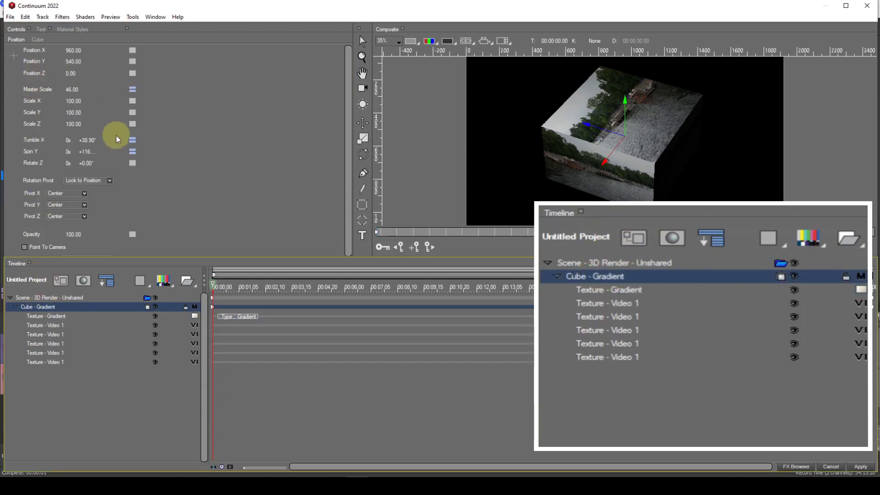
{"action": "left_click_drag", "start_coordinate": [87, 150], "coordinate": [165, 151]}
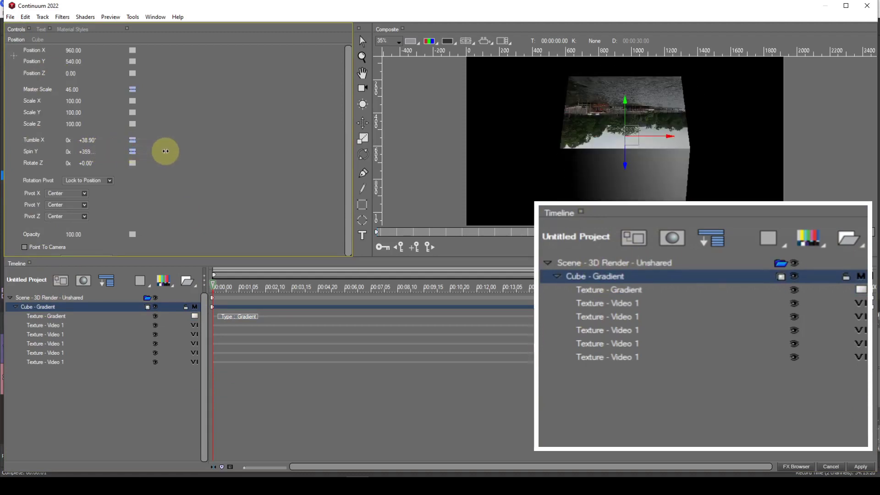
{"action": "mouse_move", "coordinate": [84, 139]}
{"action": "left_mouse_down"}
{"action": "mouse_move", "coordinate": [96, 139]}
{"action": "mouse_move", "coordinate": [59, 140]}
{"action": "mouse_move", "coordinate": [93, 141]}
{"action": "left_mouse_up"}
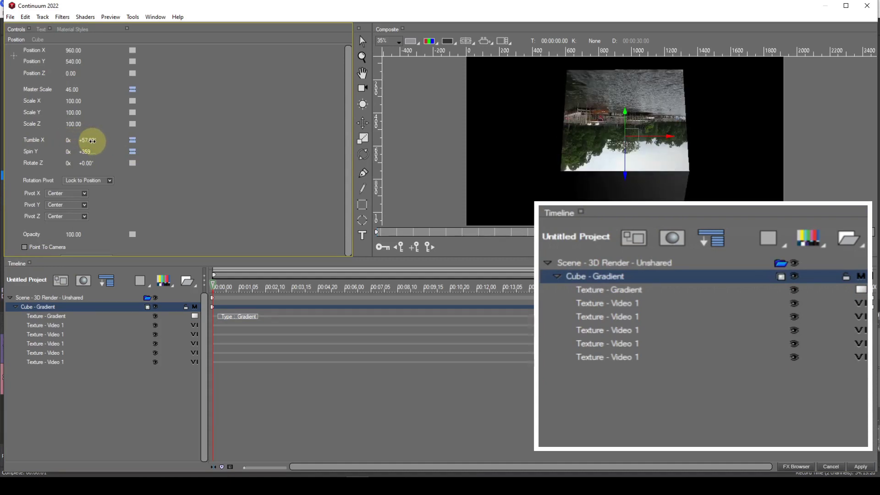
Delete the scene holding the cube and add a Cylinder track in its place
{"action": "left_click", "coordinate": [69, 299]}
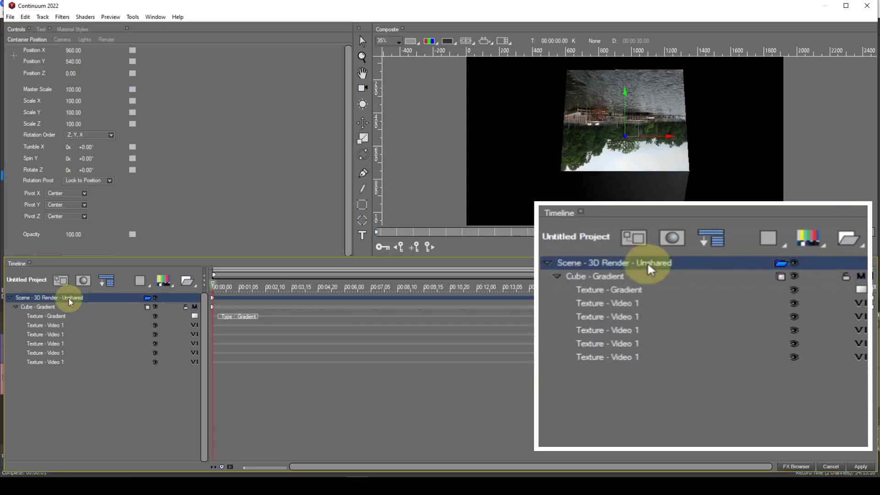
{"action": "key", "text": "Delete"}
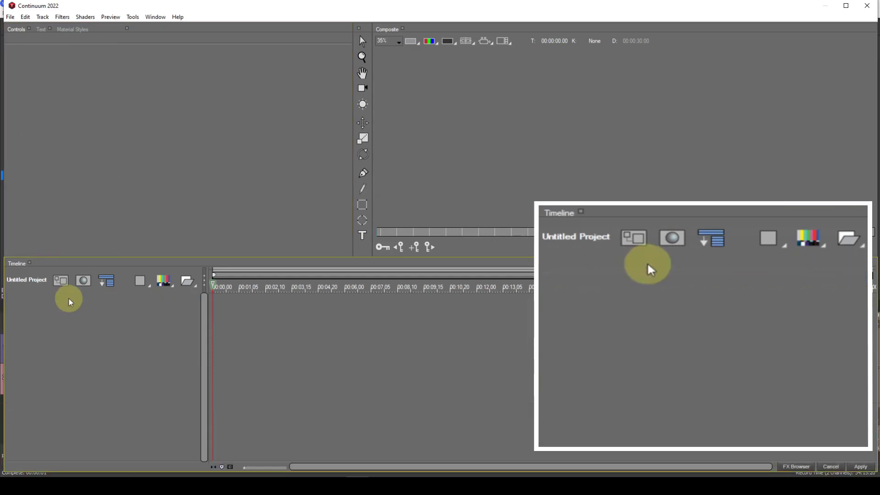
{"action": "left_click", "coordinate": [141, 284]}
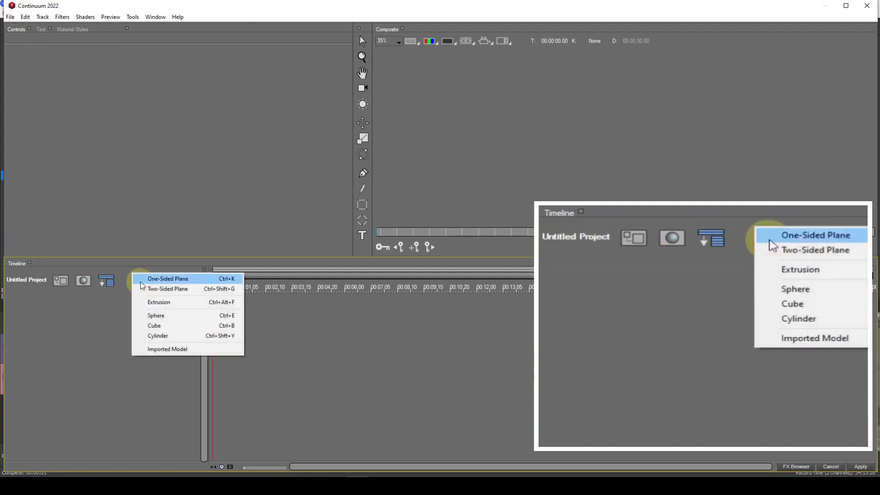
{"action": "left_click", "coordinate": [163, 337]}
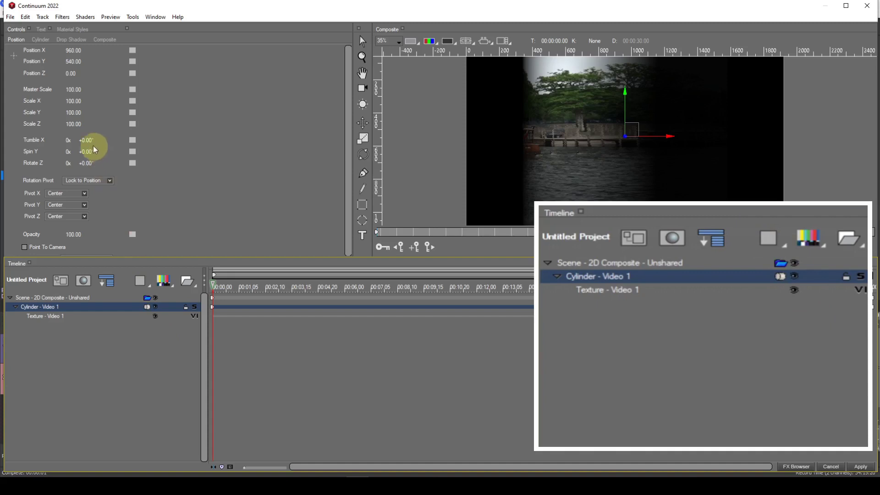
Reduce the cylinder's Master Scale to 46 and tilt it to Tumble X 43.19°
{"action": "left_click_drag", "start_coordinate": [90, 140], "coordinate": [102, 139]}
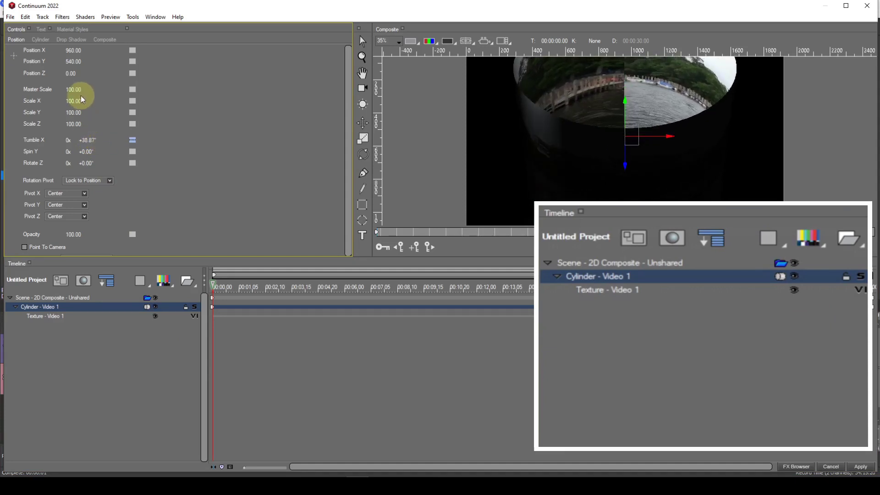
{"action": "left_click_drag", "start_coordinate": [81, 89], "coordinate": [77, 89]}
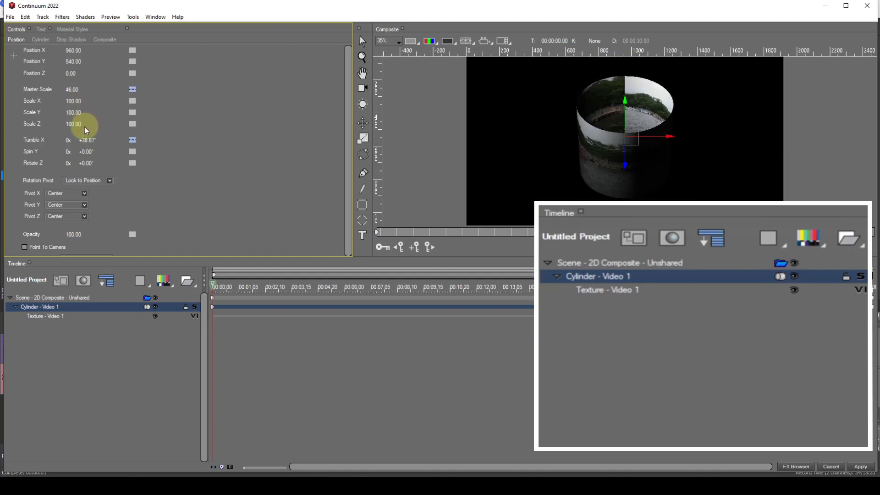
{"action": "left_click_drag", "start_coordinate": [91, 142], "coordinate": [92, 139]}
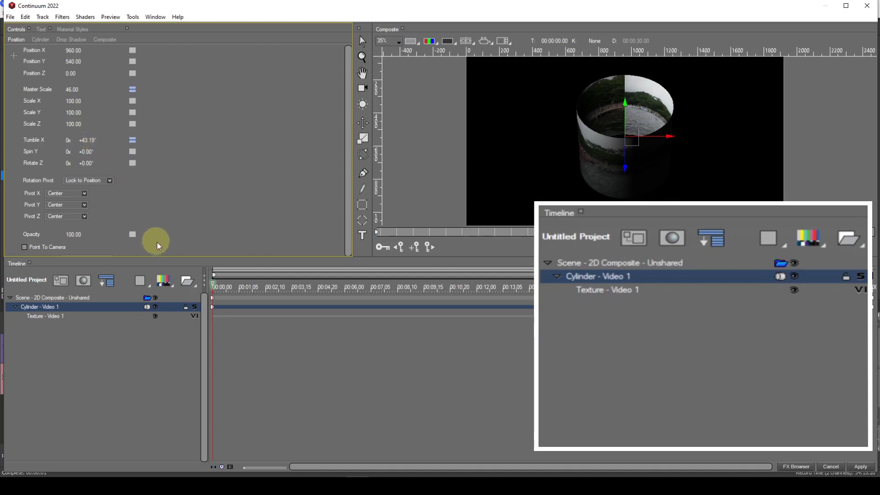
Switch the cylinder from a single texture to multiple textures and change its first texture to Gradient
{"action": "left_click", "coordinate": [196, 306]}
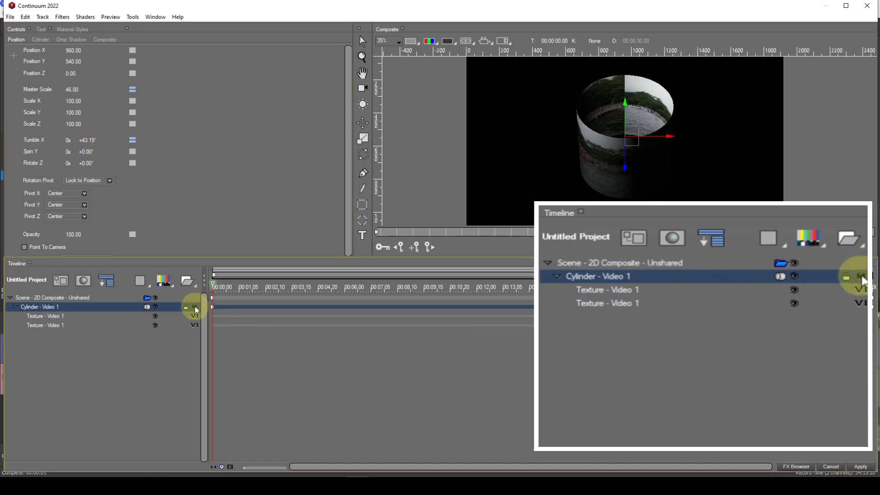
{"action": "left_click", "coordinate": [194, 316]}
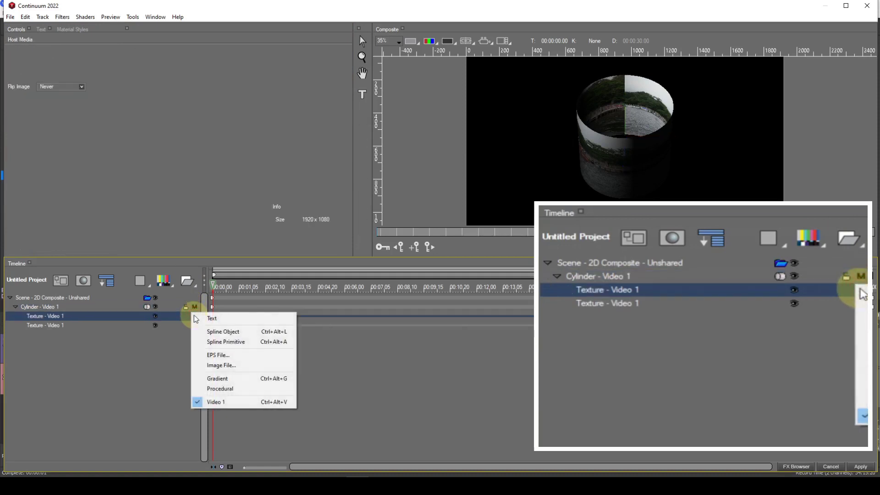
{"action": "left_click", "coordinate": [210, 379]}
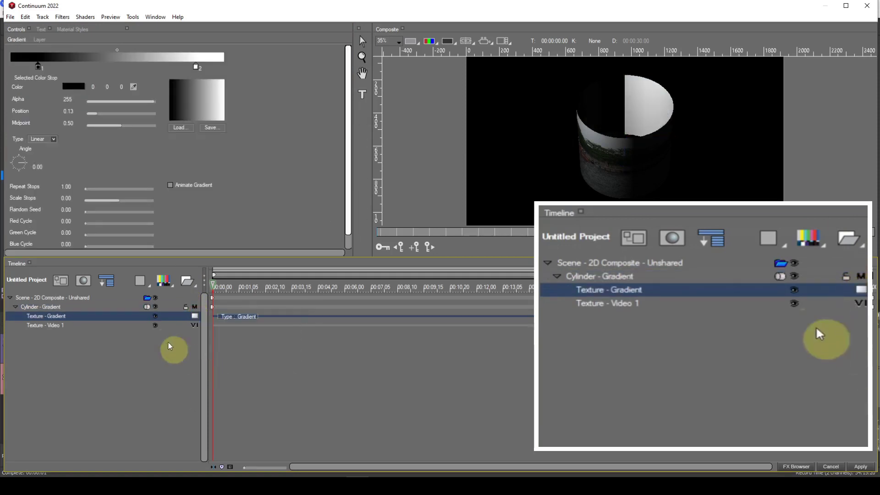
Rotate the cylinder to Tumble X 35.99° and Spin Y about 192°
{"action": "left_click", "coordinate": [59, 310]}
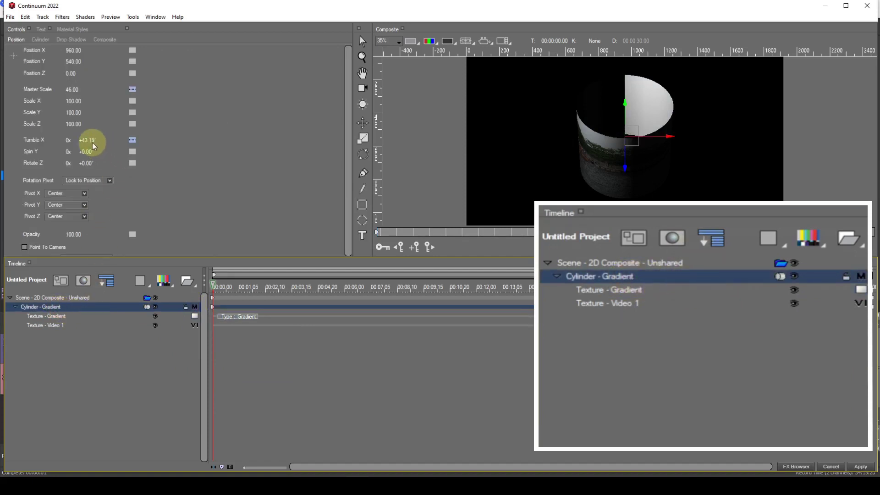
{"action": "left_click_drag", "start_coordinate": [92, 142], "coordinate": [145, 152]}
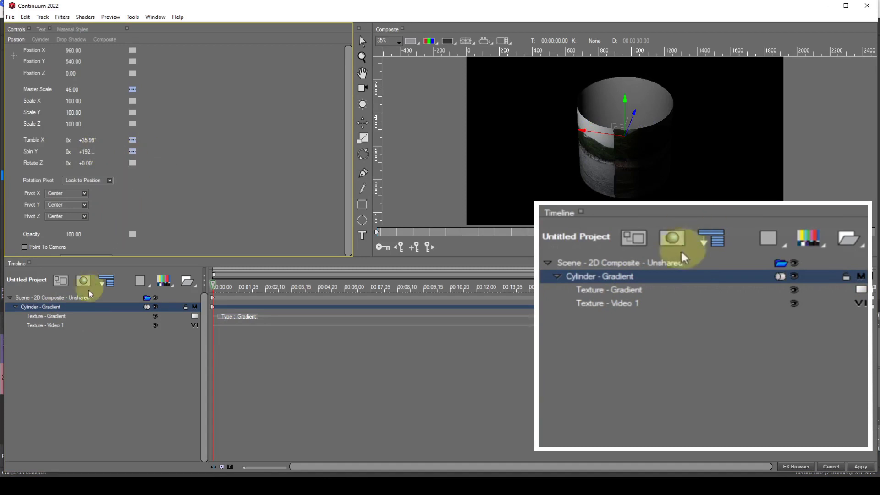
Delete the scene holding the cylinder and add an Imported Model track from FinalBaseMesh.obj
{"action": "left_click", "coordinate": [76, 299]}
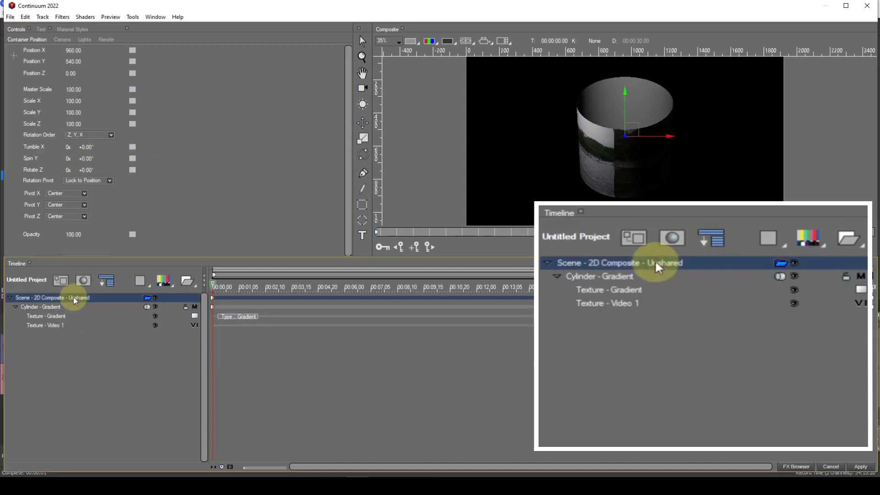
{"action": "key", "text": "Delete"}
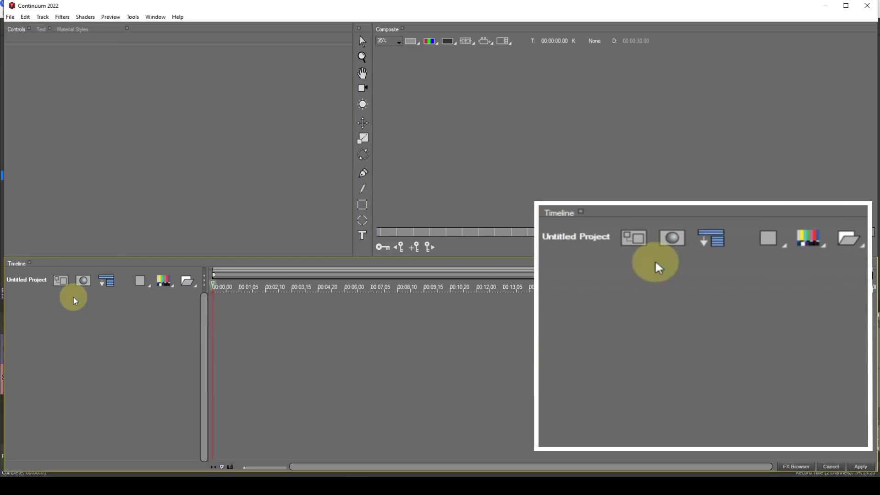
{"action": "left_click", "coordinate": [139, 281]}
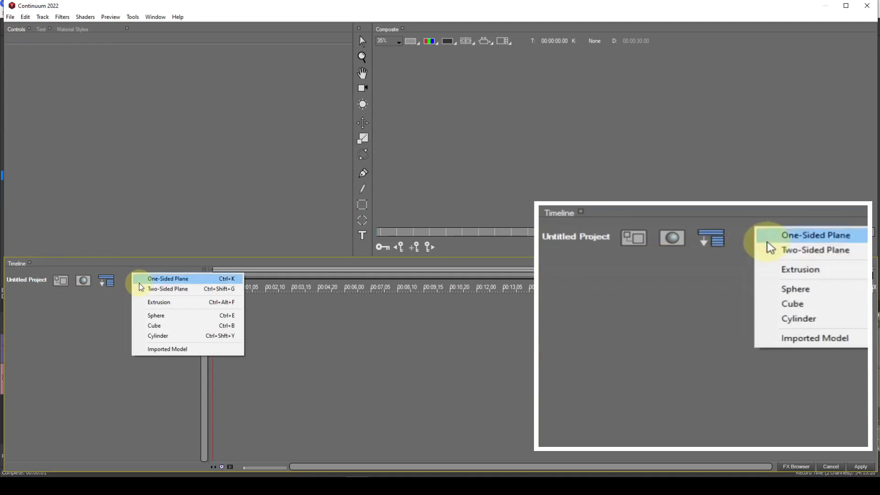
{"action": "left_click", "coordinate": [153, 350]}
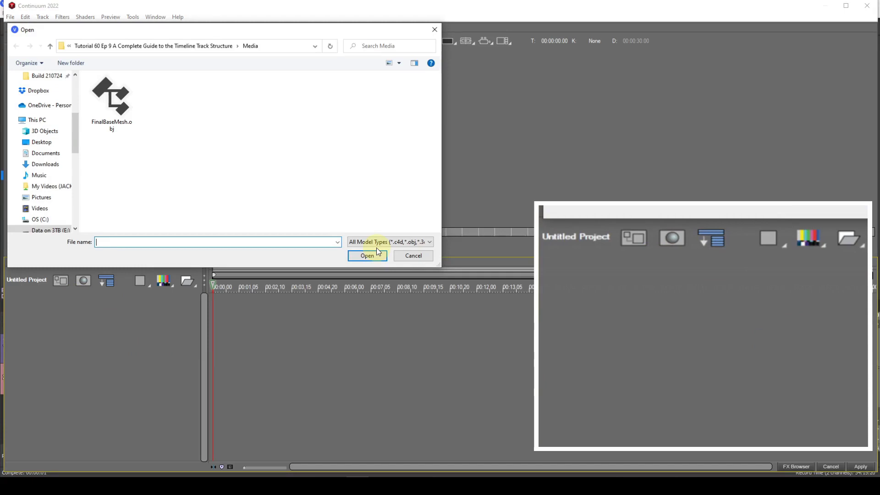
{"action": "left_click", "coordinate": [123, 105]}
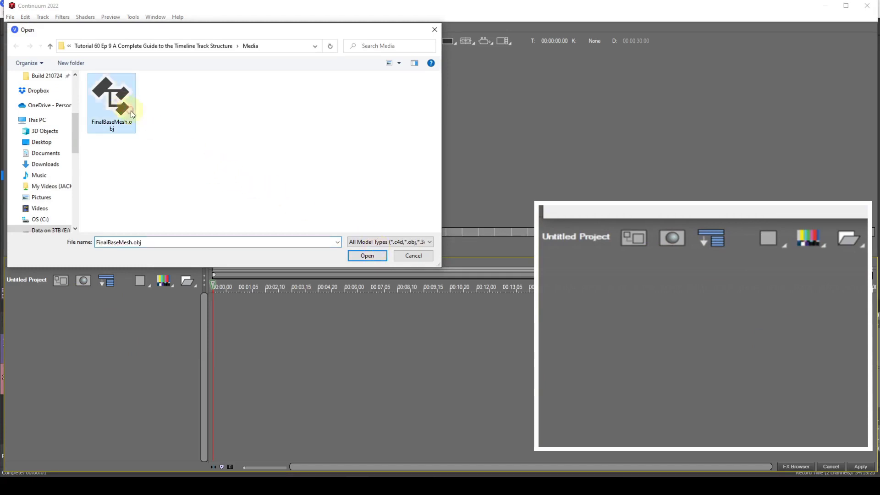
{"action": "left_click", "coordinate": [372, 254]}
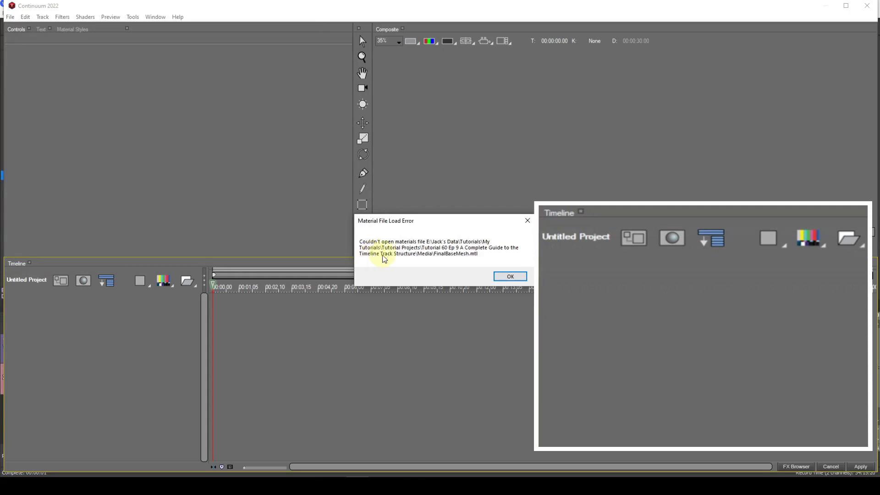
{"action": "left_click", "coordinate": [511, 276]}
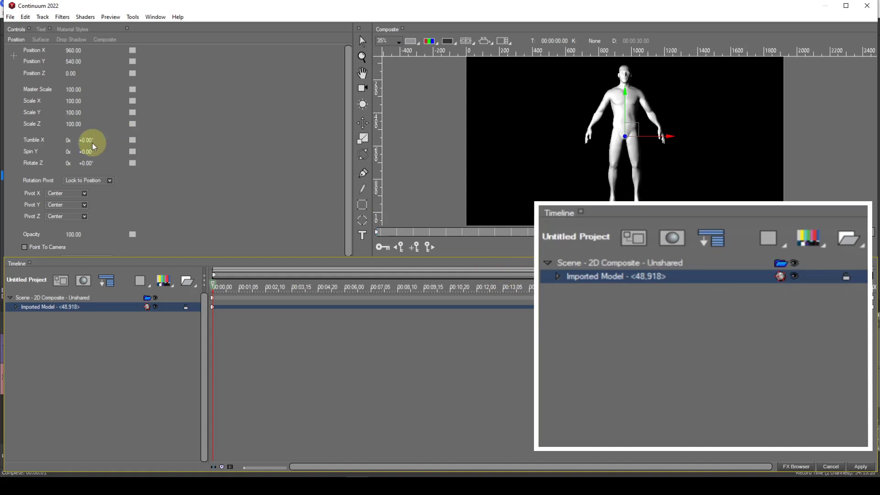
Rotate the imported model to Tumble X 1.43° and Spin Y 28.78° and apply the Metalic Gold material from Animated Liquid Textures
{"action": "mouse_move", "coordinate": [88, 151]}
{"action": "left_mouse_down"}
{"action": "mouse_move", "coordinate": [146, 155]}
{"action": "mouse_move", "coordinate": [115, 155]}
{"action": "mouse_move", "coordinate": [79, 139]}
{"action": "mouse_move", "coordinate": [131, 141]}
{"action": "mouse_move", "coordinate": [81, 141]}
{"action": "left_mouse_up"}
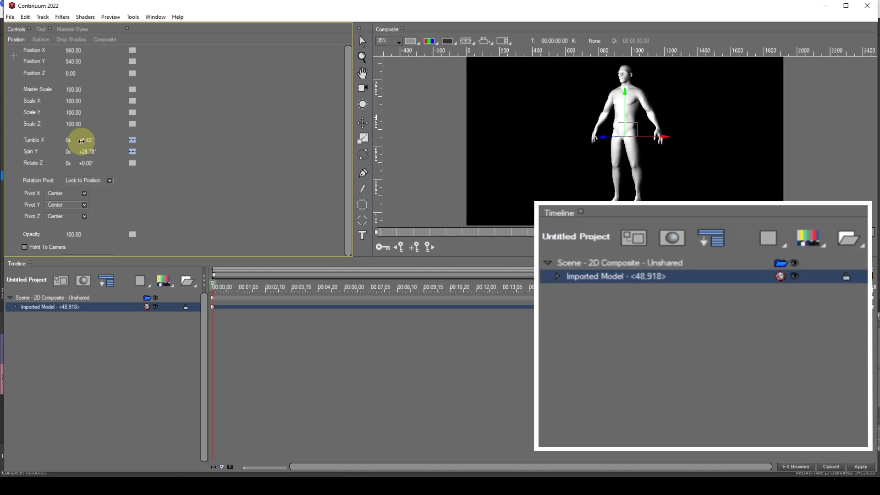
{"action": "left_click", "coordinate": [76, 30]}
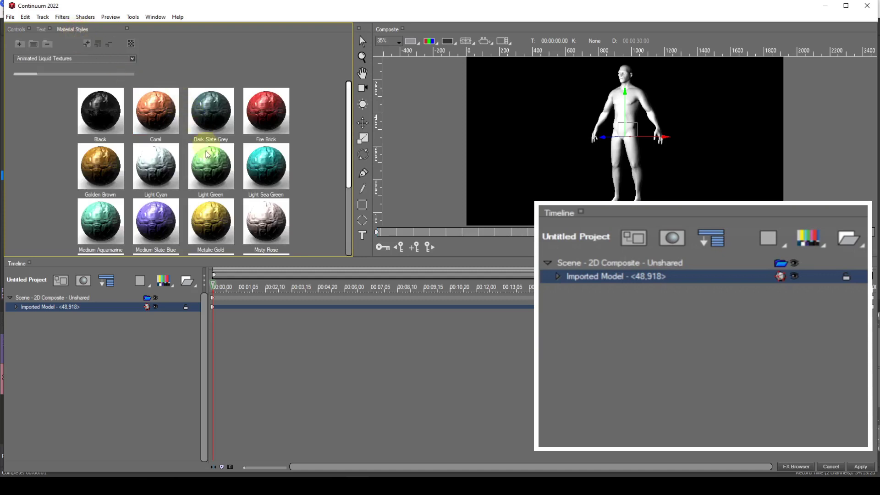
{"action": "left_click", "coordinate": [214, 218]}
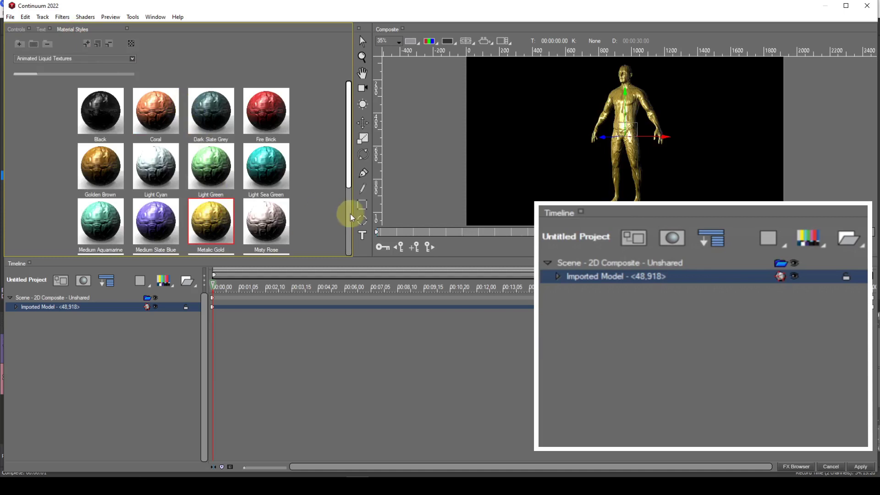
Reduce the imported model's Master Scale so the whole figure fits inside the frame
{"action": "left_click", "coordinate": [18, 28]}
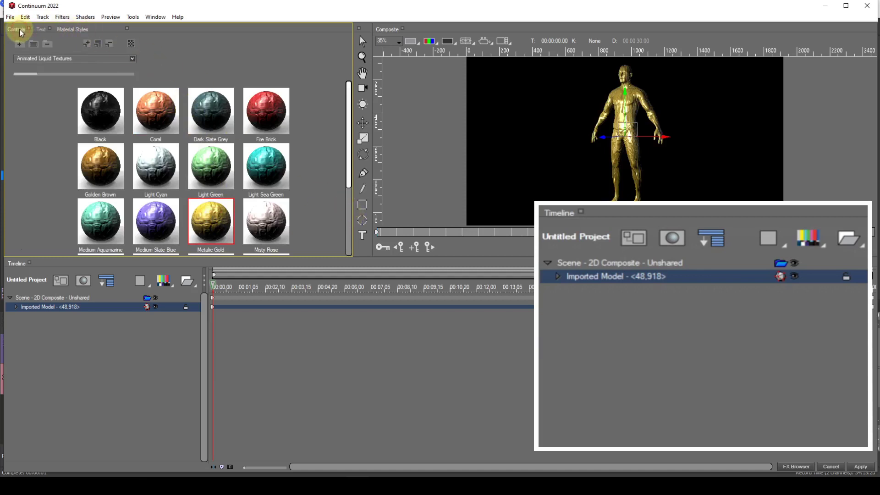
{"action": "mouse_move", "coordinate": [75, 89]}
{"action": "left_mouse_down"}
{"action": "mouse_move", "coordinate": [87, 89]}
{"action": "mouse_move", "coordinate": [74, 90]}
{"action": "left_mouse_up"}
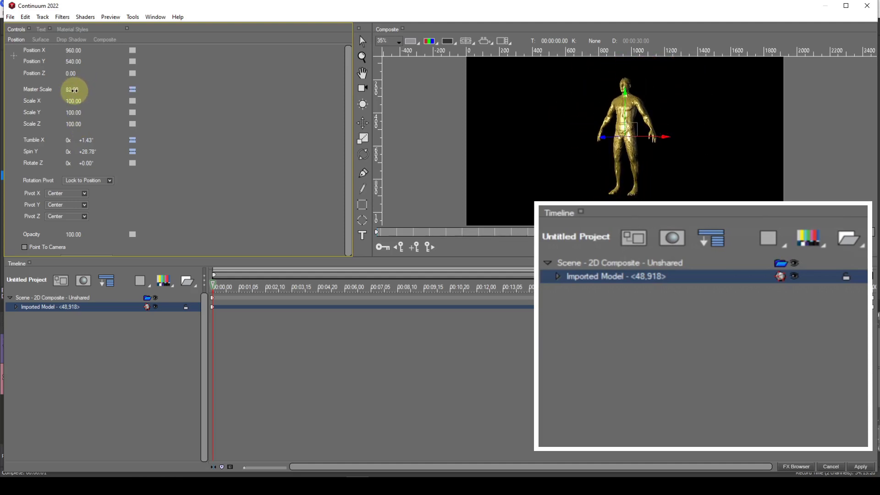
Delete the scene holding the imported model and add a Flat Text With 3D Lights track
{"action": "left_click", "coordinate": [72, 299]}
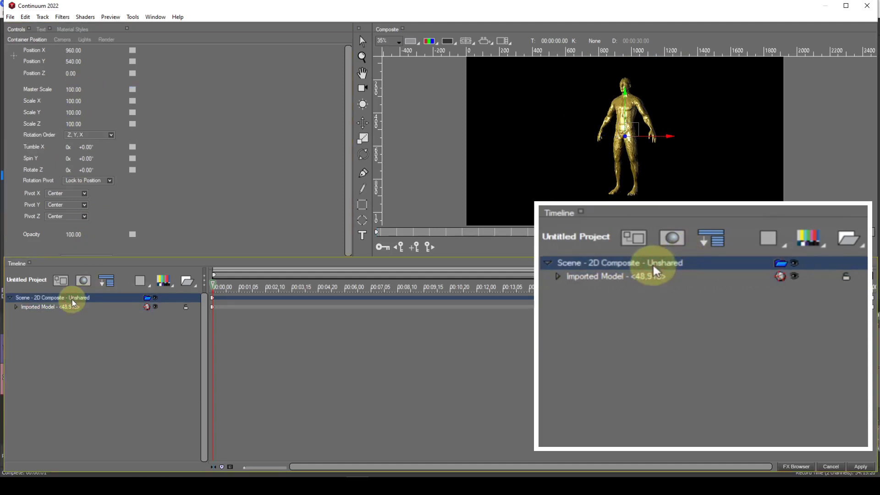
{"action": "key", "text": "Delete"}
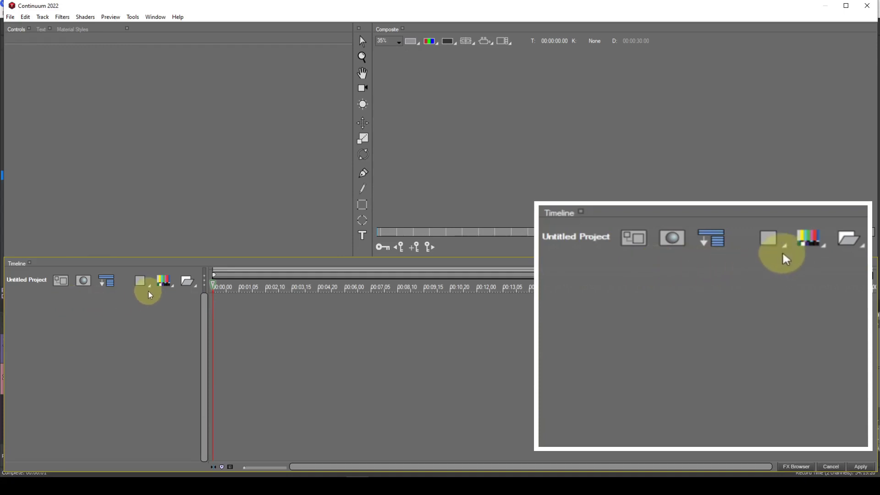
{"action": "left_click", "coordinate": [162, 285]}
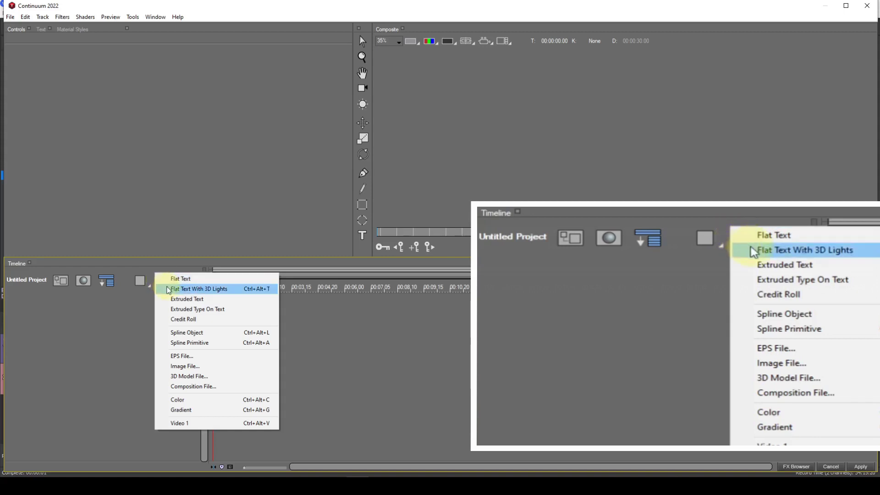
{"action": "left_click", "coordinate": [166, 289]}
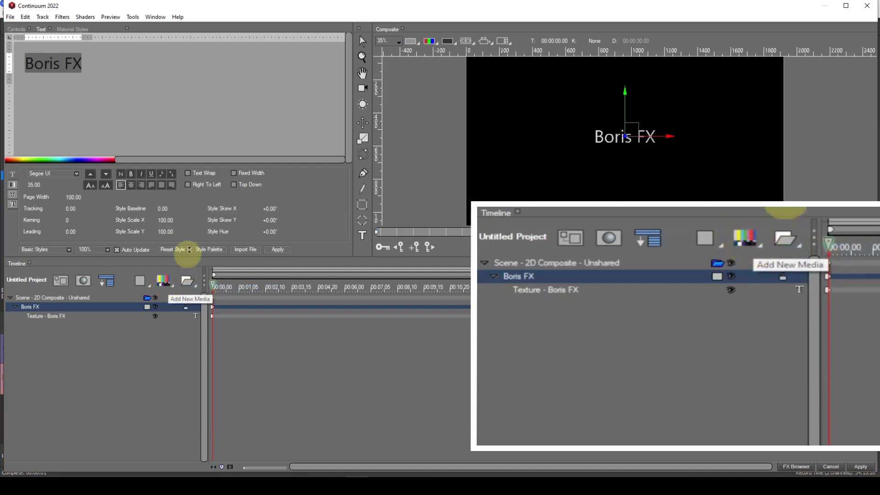
Enlarge the Boris FX text to a font size of 75
{"action": "left_click", "coordinate": [109, 185]}
{"action": "left_click", "coordinate": [109, 185]}
{"action": "left_click", "coordinate": [109, 185]}
{"action": "left_click", "coordinate": [109, 185]}
{"action": "left_click", "coordinate": [109, 185]}
{"action": "left_click", "coordinate": [108, 185]}
{"action": "left_click", "coordinate": [108, 185]}
{"action": "left_click", "coordinate": [109, 186]}
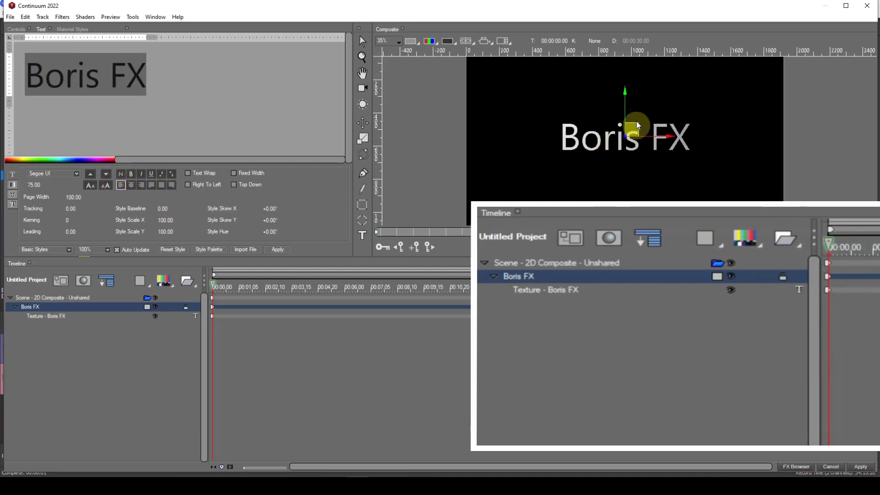
Move the lit flat text to Position X 876.51 and Y 514.91 and bring it closer along Position Z
{"action": "left_click_drag", "start_coordinate": [632, 126], "coordinate": [566, 86]}
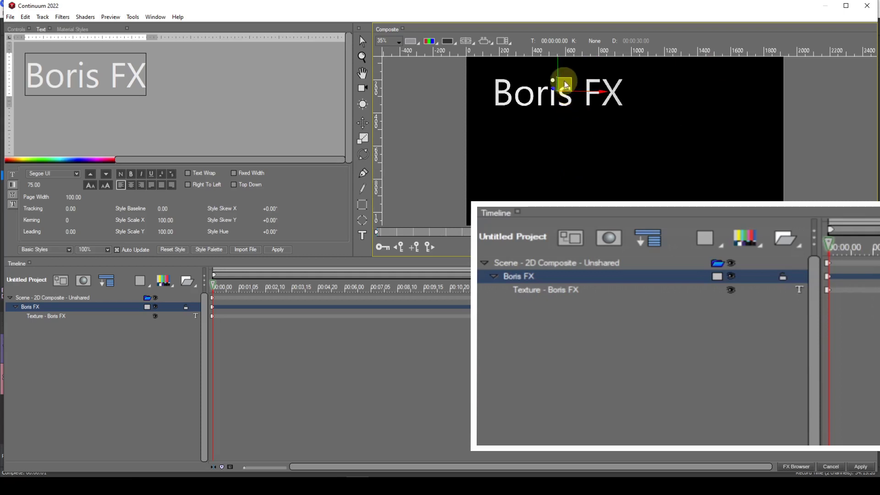
{"action": "left_click_drag", "start_coordinate": [568, 89], "coordinate": [619, 128]}
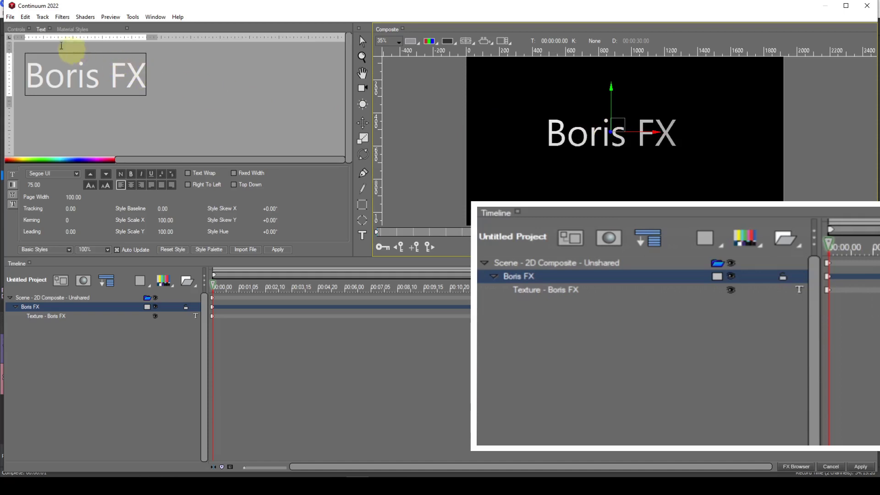
{"action": "left_click", "coordinate": [22, 32]}
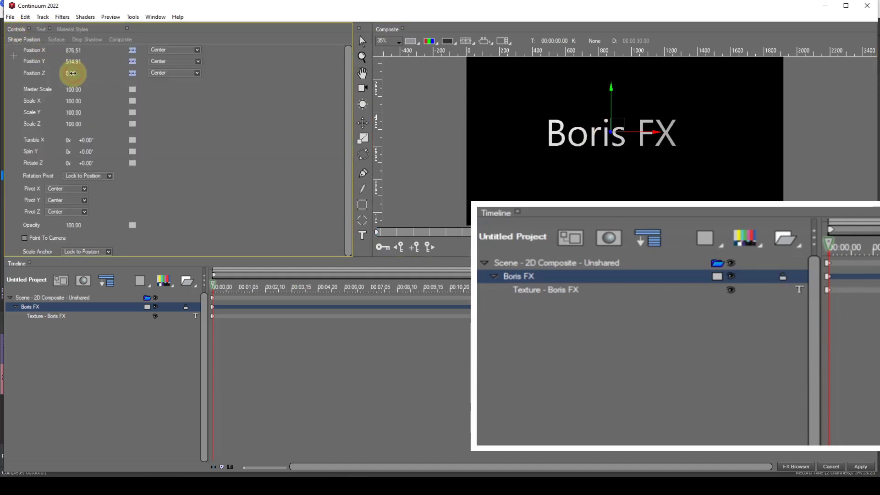
{"action": "left_click_drag", "start_coordinate": [73, 74], "coordinate": [71, 73]}
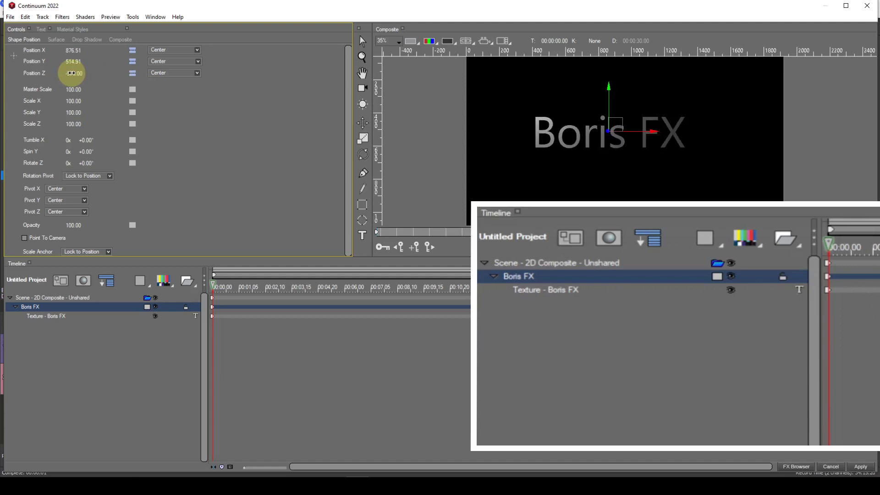
Delete the scene holding the lit flat text and add an Extruded Type On Text track
{"action": "left_click", "coordinate": [76, 299]}
{"action": "key", "text": "Delete"}
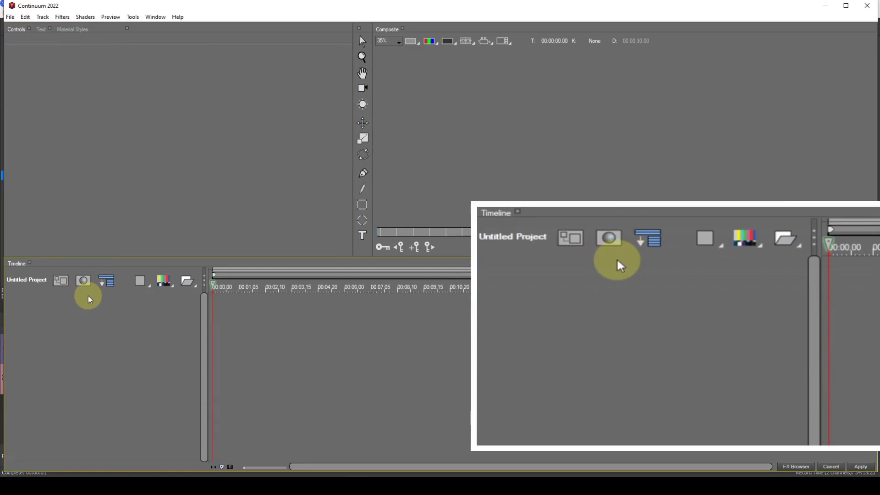
{"action": "left_click", "coordinate": [164, 281]}
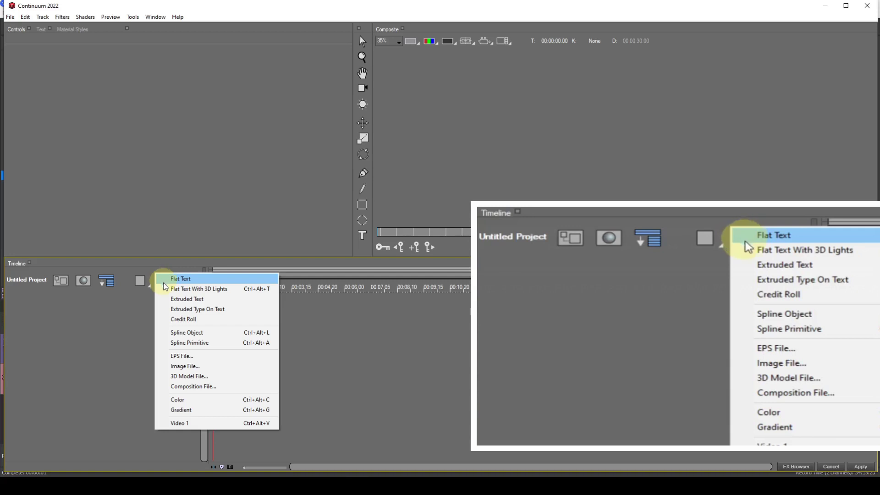
{"action": "left_click", "coordinate": [176, 310]}
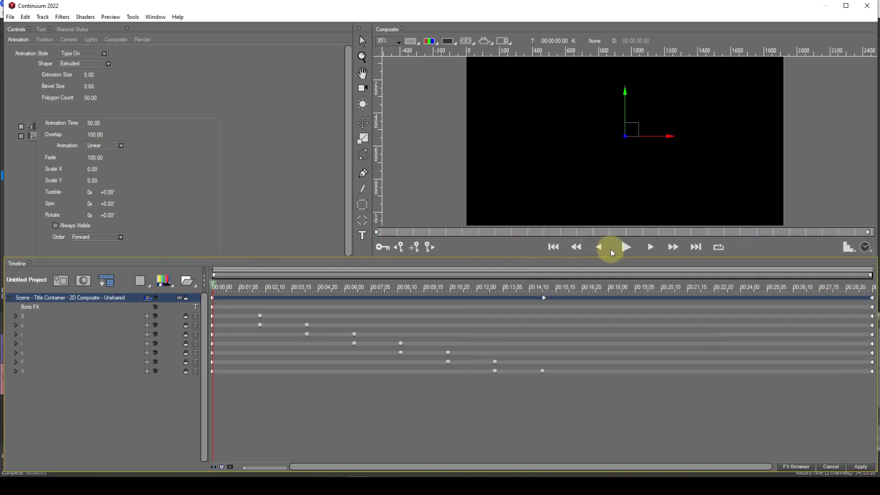
Preview the extruded type-on animation in the composite and stop playback once the whole title has been typed
{"action": "left_click", "coordinate": [624, 247]}
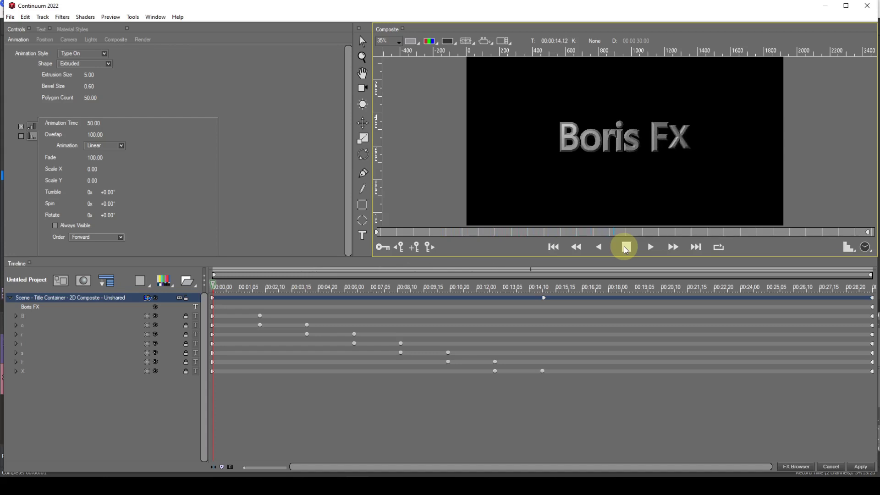
{"action": "left_click", "coordinate": [625, 248]}
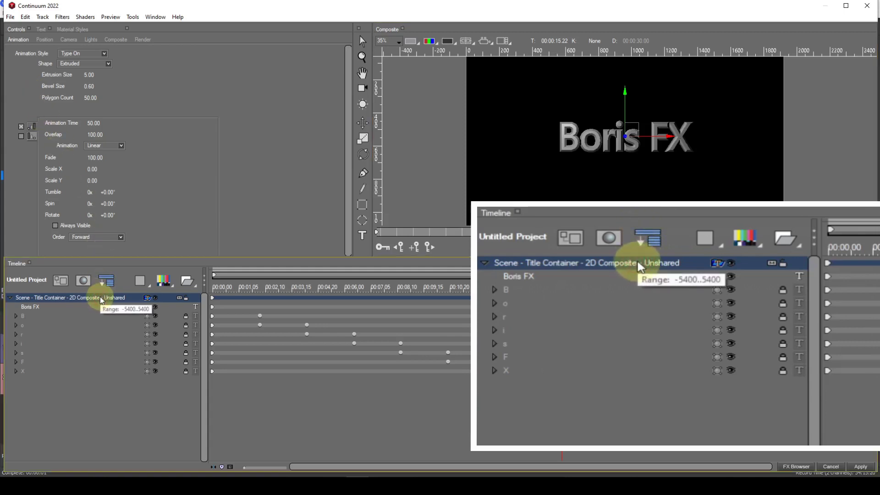
Delete the type-on title container scene and add a Flat Text track in its place
{"action": "key", "text": "Delete"}
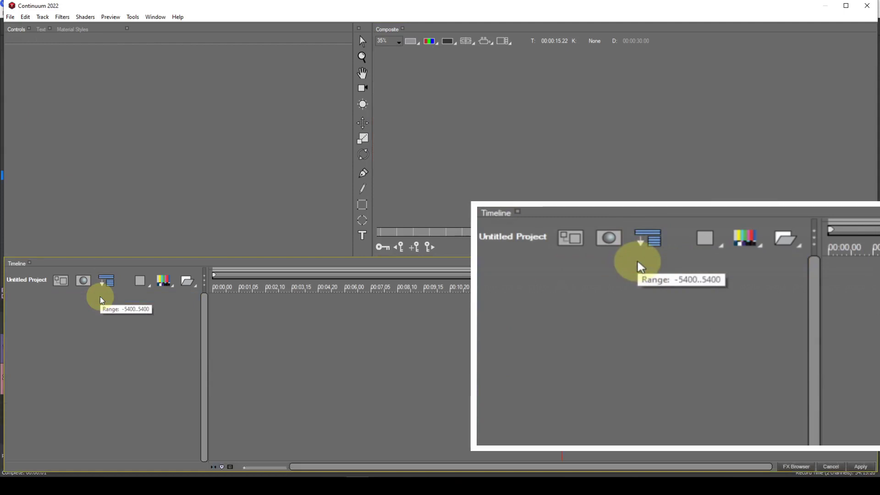
{"action": "left_click", "coordinate": [166, 283]}
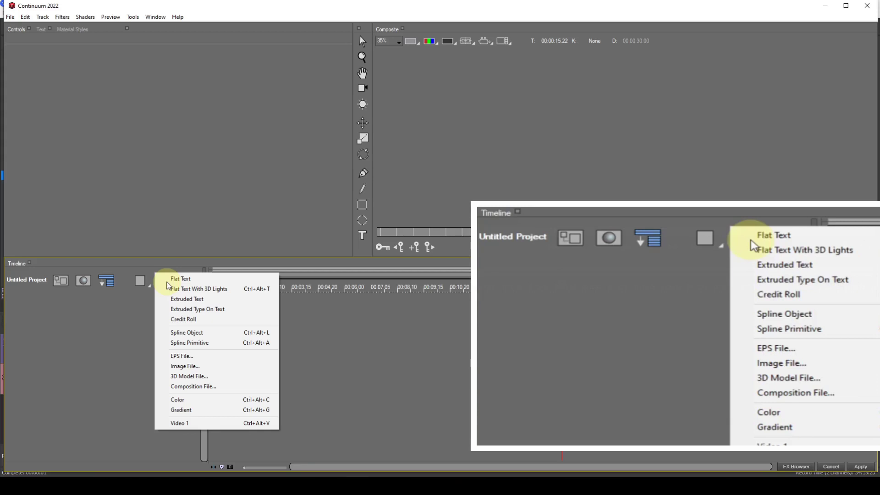
{"action": "left_click", "coordinate": [170, 279]}
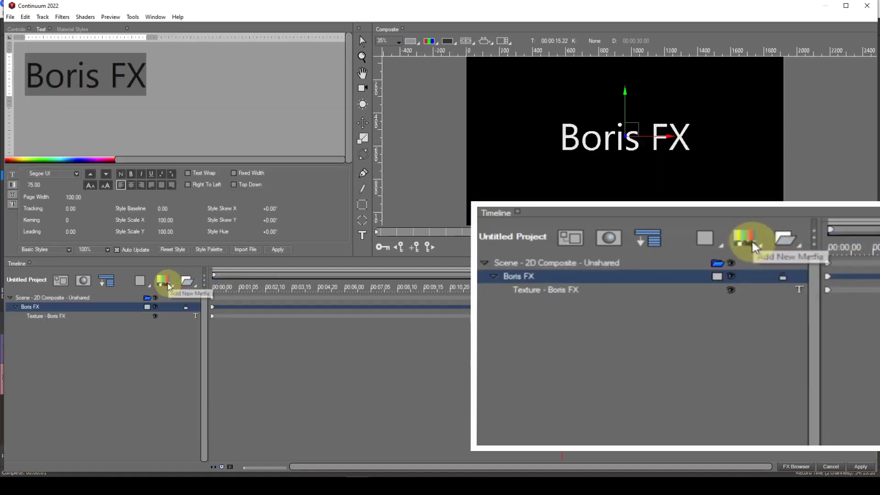
Import the composition file Nested structure.blu into the 2D composite scene
{"action": "left_click", "coordinate": [169, 283]}
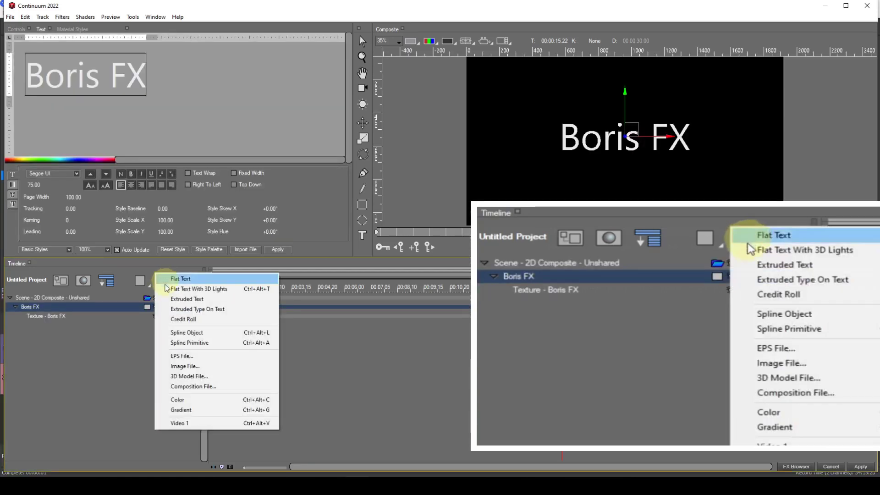
{"action": "left_click", "coordinate": [184, 387]}
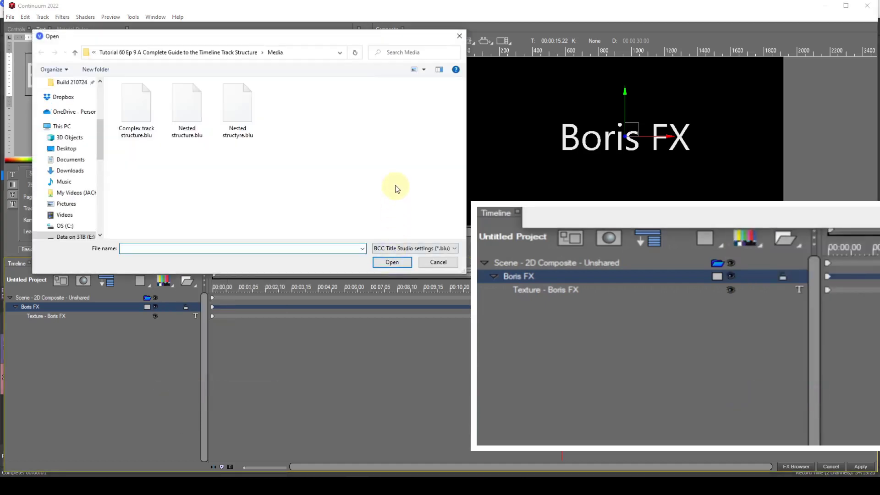
{"action": "left_click", "coordinate": [194, 107]}
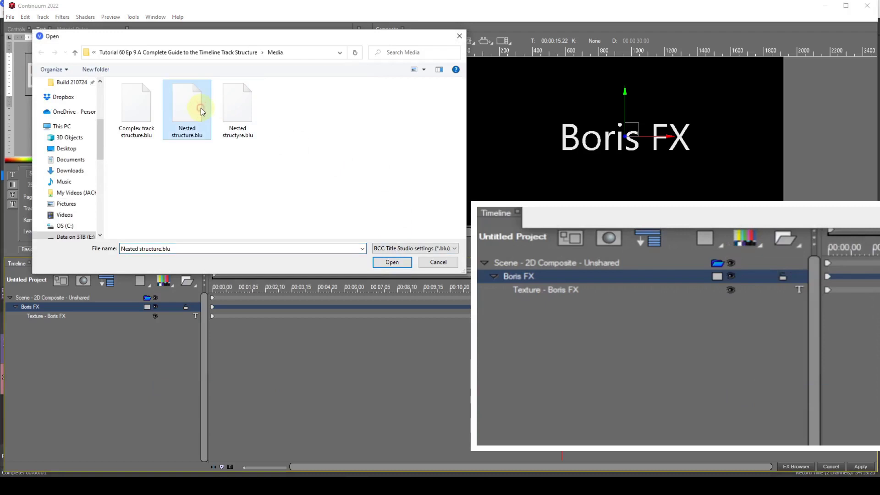
{"action": "left_click", "coordinate": [393, 271]}
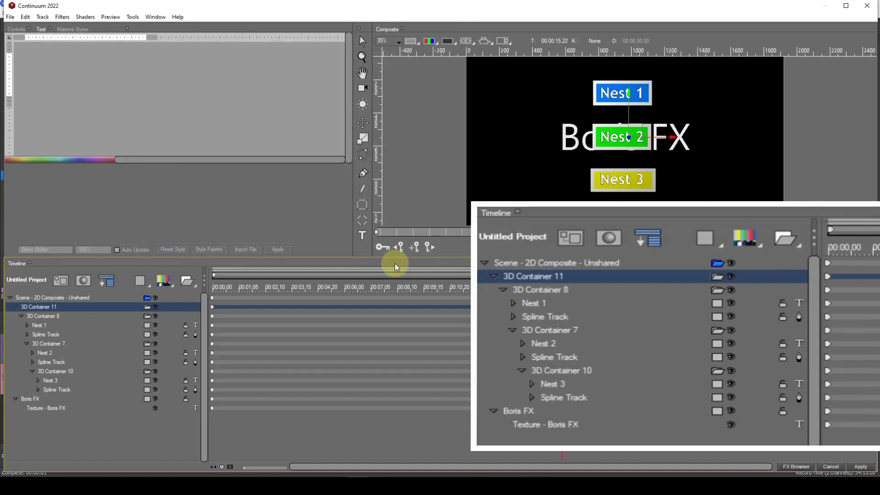
Delete the entire 2D composite scene and add a new Flat Text track to the empty timeline
{"action": "left_click", "coordinate": [79, 298]}
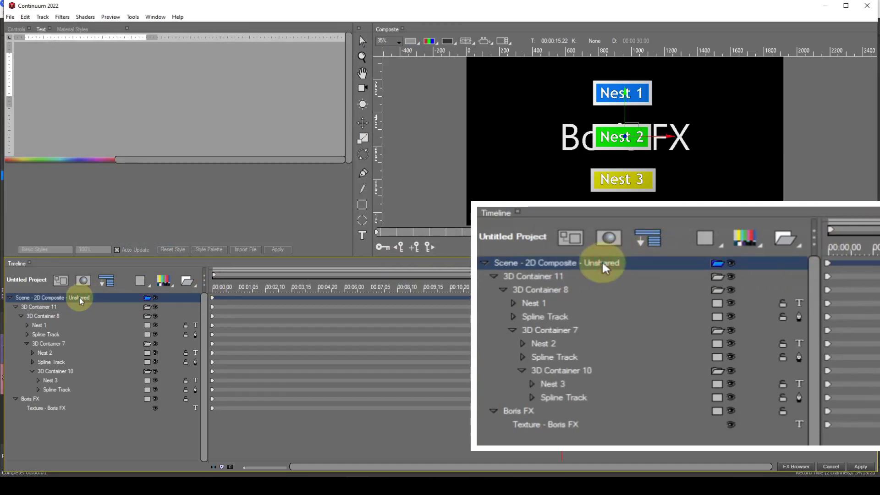
{"action": "key", "text": "Delete"}
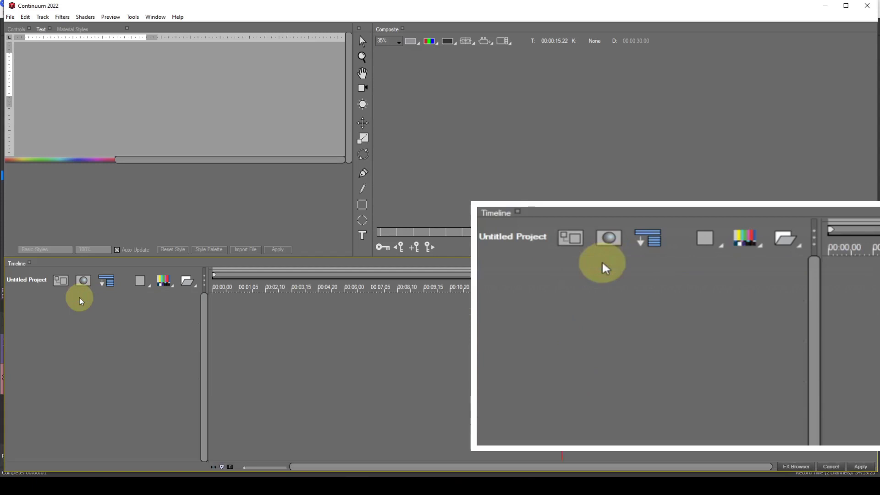
{"action": "left_click", "coordinate": [161, 285]}
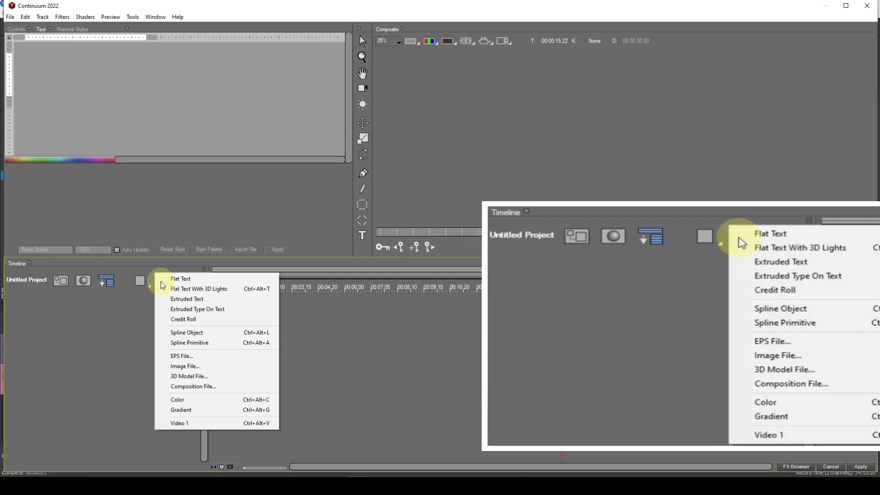
{"action": "left_click", "coordinate": [147, 314]}
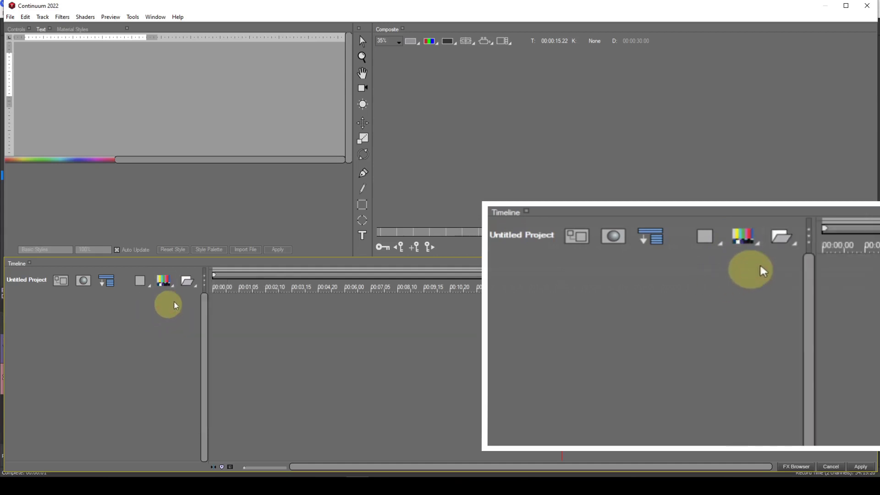
{"action": "left_click", "coordinate": [185, 279]}
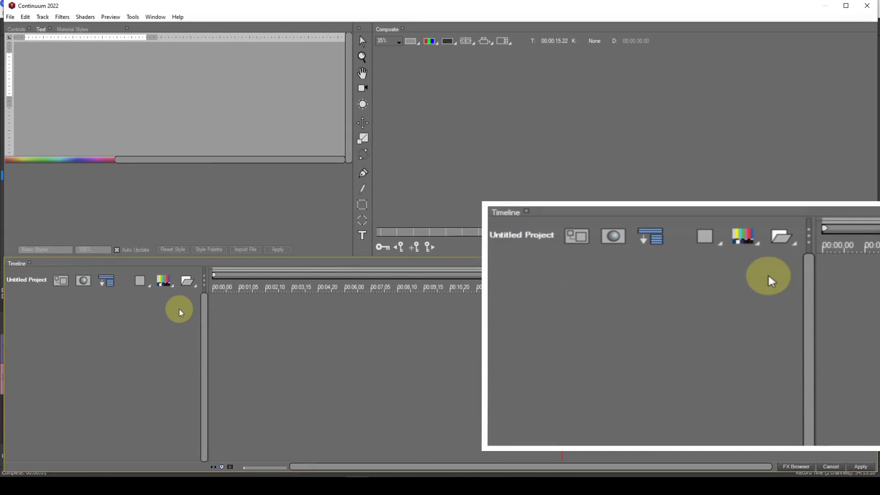
{"action": "left_click", "coordinate": [164, 281]}
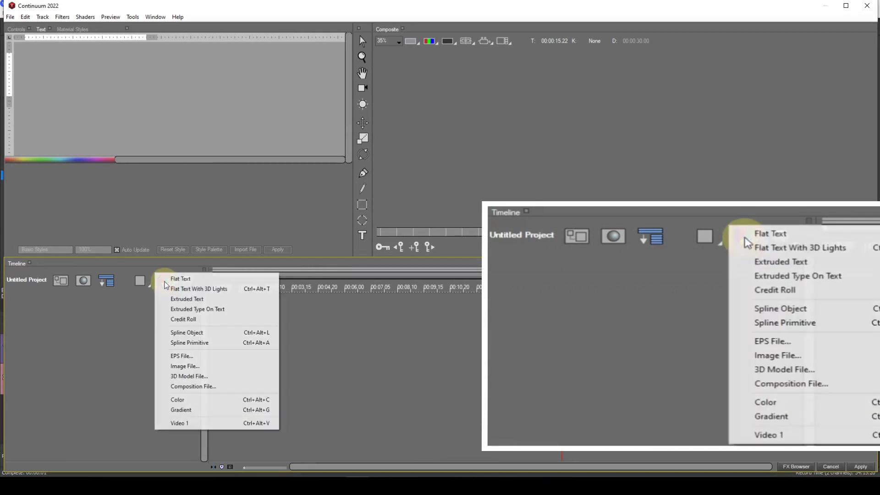
{"action": "left_click", "coordinate": [166, 281]}
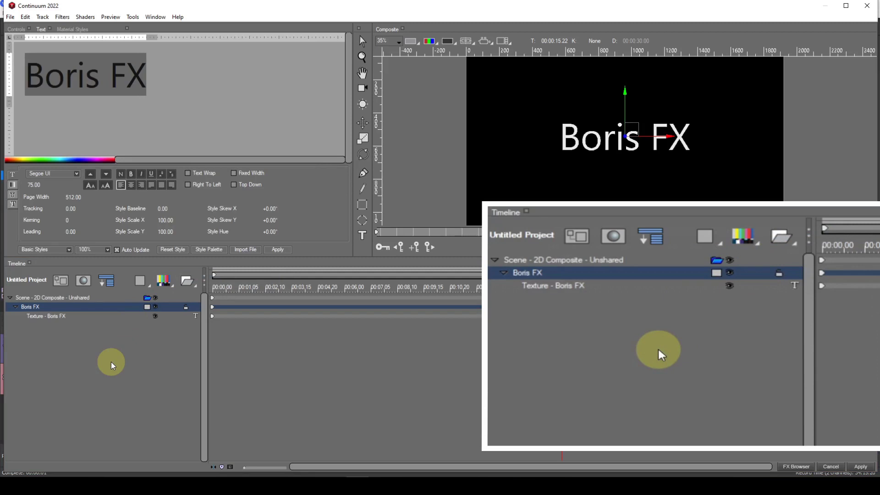
Toggle the Boris FX track's visibility off and back on, and display its shape position controls
{"action": "left_click", "coordinate": [156, 308]}
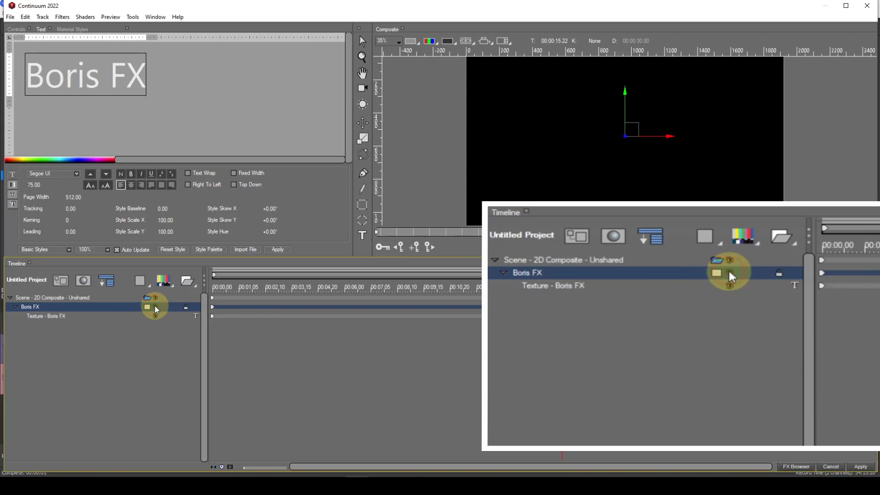
{"action": "left_click", "coordinate": [156, 310]}
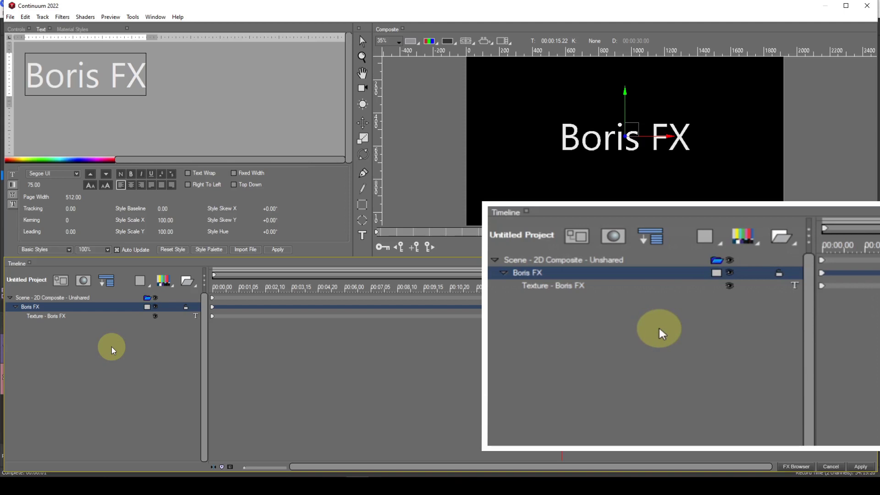
{"action": "left_click", "coordinate": [88, 299]}
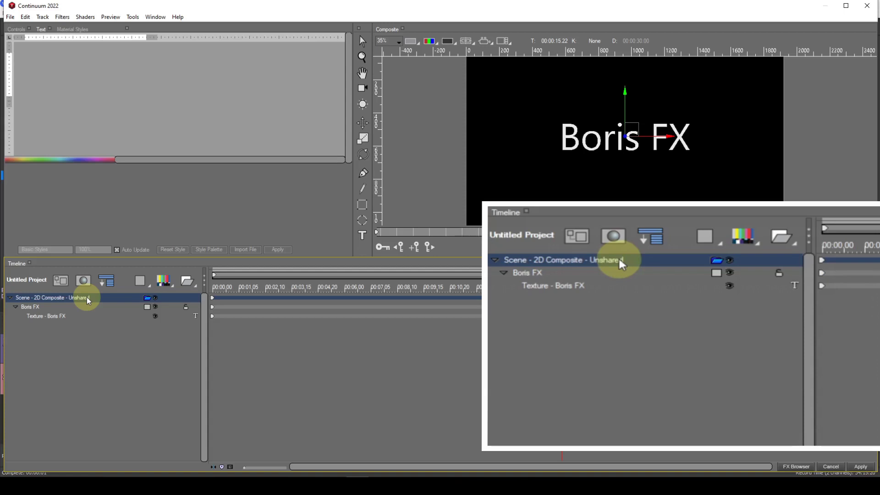
{"action": "left_click", "coordinate": [39, 309]}
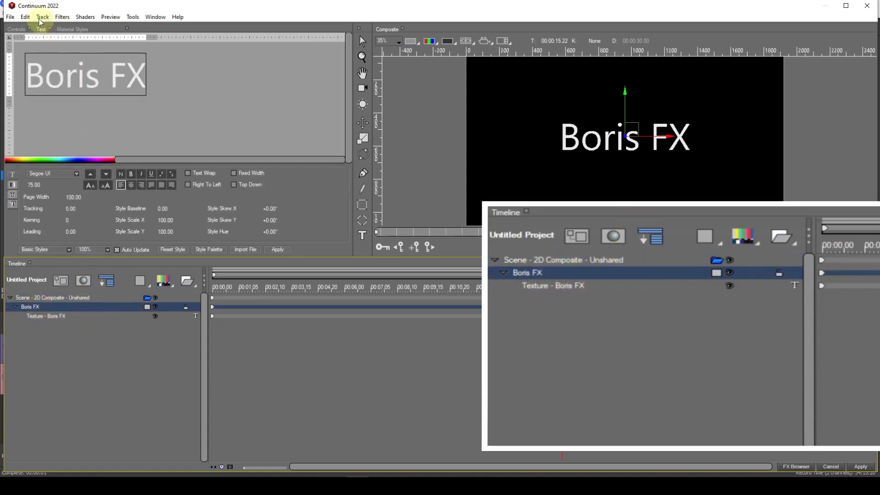
{"action": "left_click", "coordinate": [16, 29]}
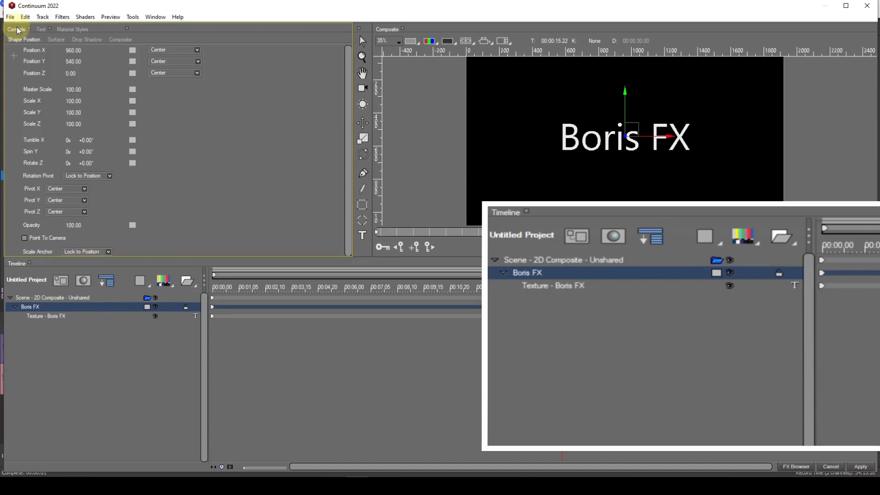
Lock the Boris FX track, unlock it again and reselect it
{"action": "left_click", "coordinate": [186, 307]}
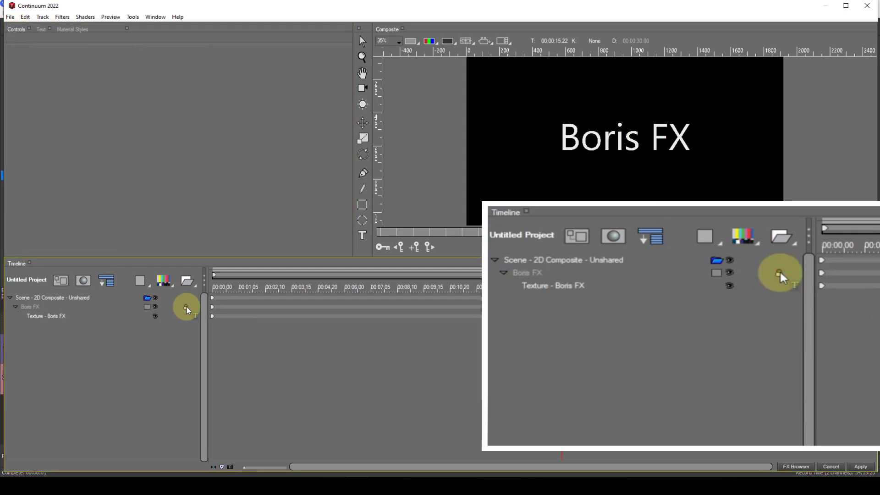
{"action": "left_click", "coordinate": [186, 307]}
{"action": "left_click", "coordinate": [26, 307]}
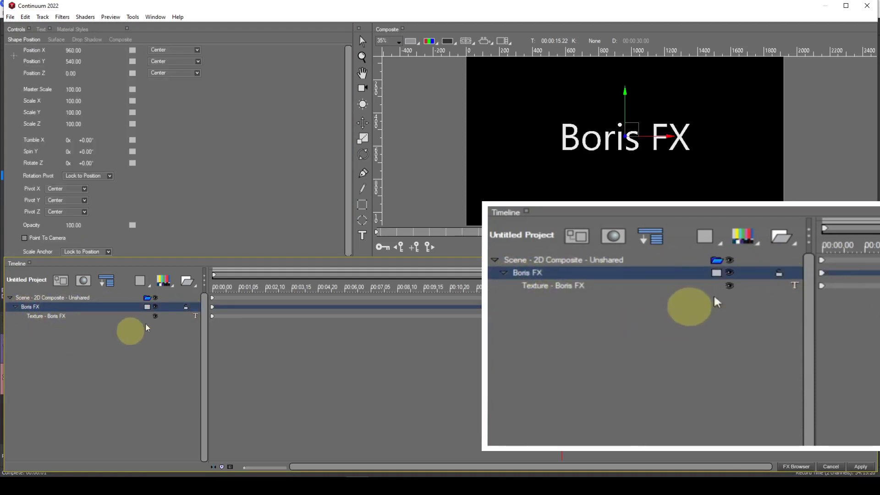
Wrap the Boris FX track in a new 3D container and add a title container inside it
{"action": "left_click", "coordinate": [187, 281]}
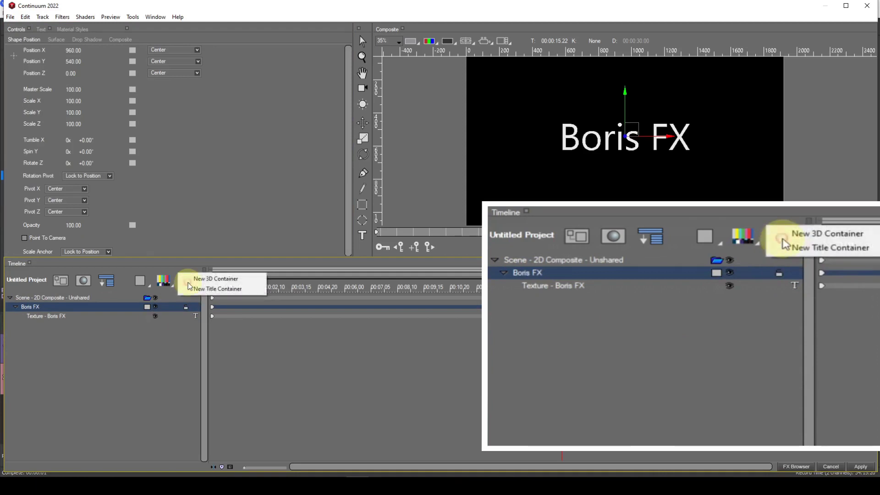
{"action": "left_click", "coordinate": [192, 278]}
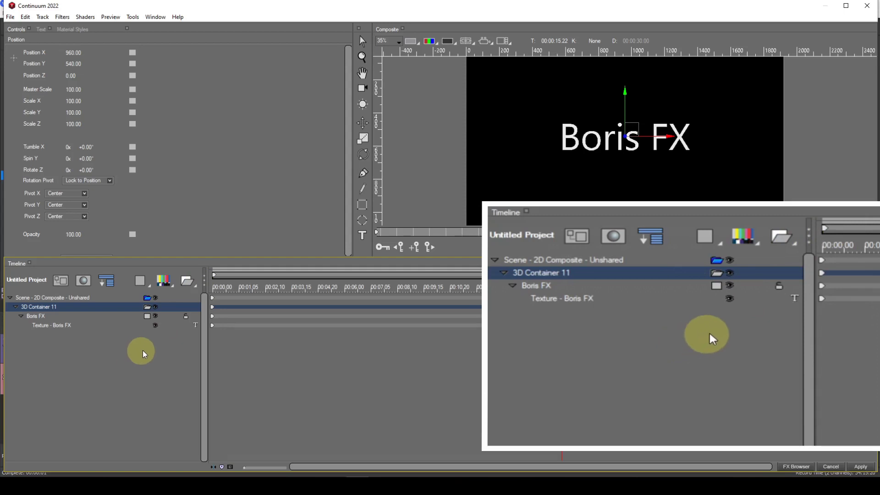
{"action": "left_click", "coordinate": [188, 282]}
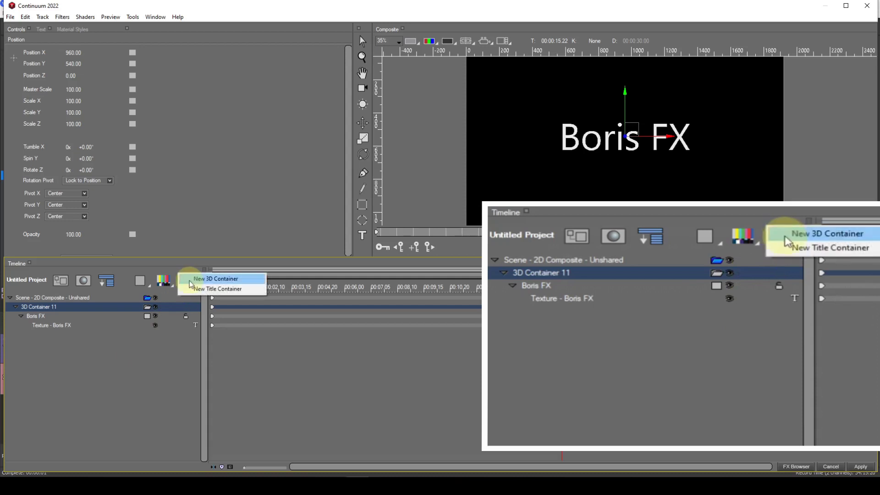
{"action": "left_click", "coordinate": [192, 290]}
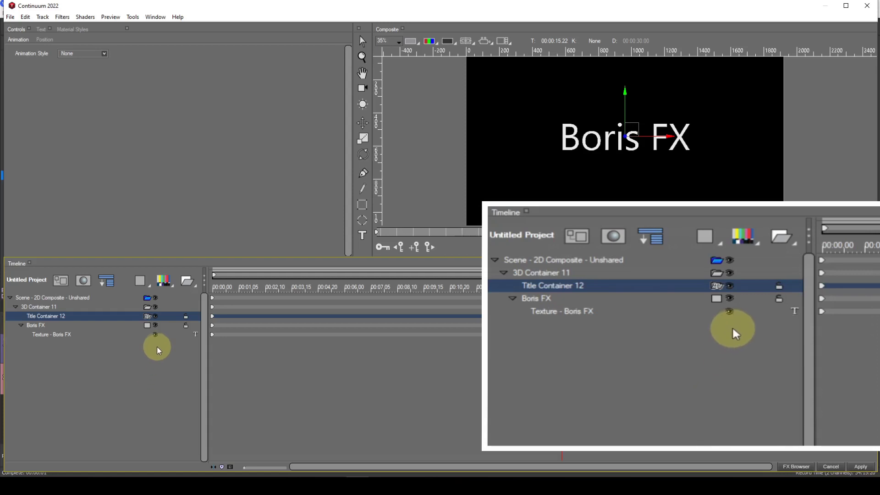
Add a Two-Sided Plane track and an Extrusion track inside the title container
{"action": "left_click", "coordinate": [140, 283]}
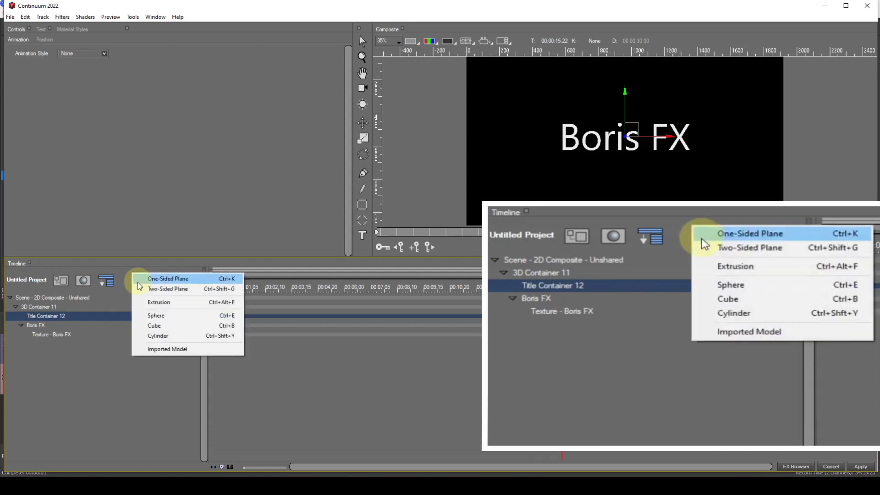
{"action": "left_click", "coordinate": [141, 291]}
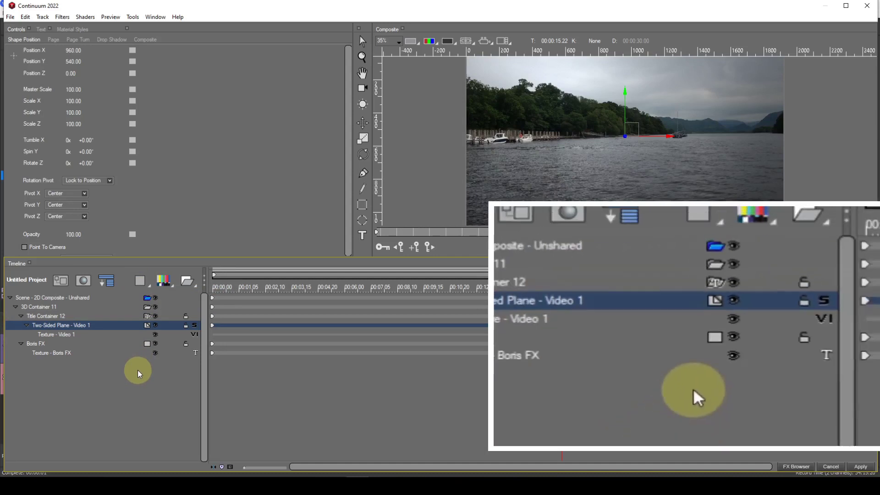
{"action": "left_click", "coordinate": [141, 282]}
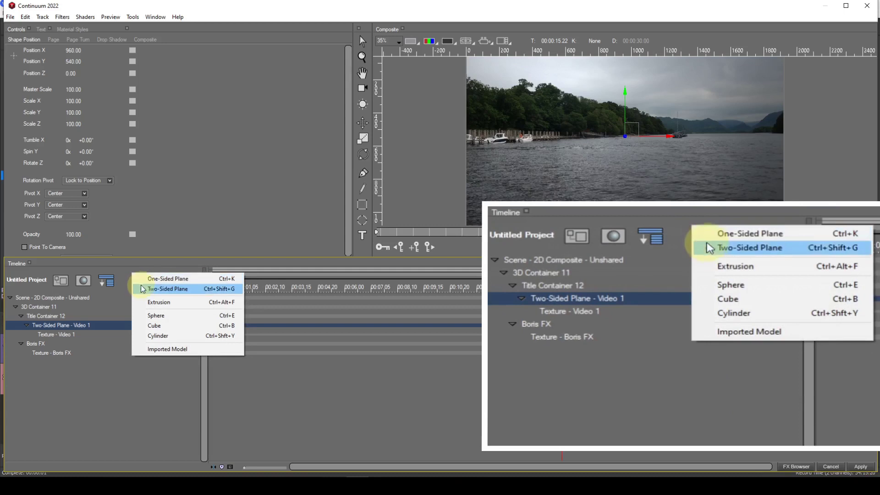
{"action": "left_click", "coordinate": [140, 302]}
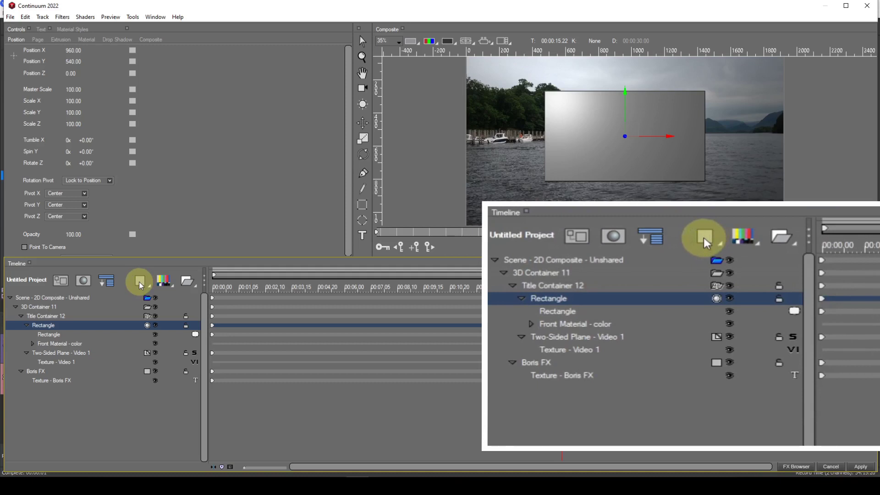
Add an Imported Model track to the title container from the file FinalBaseMesh.obj
{"action": "left_click", "coordinate": [139, 281]}
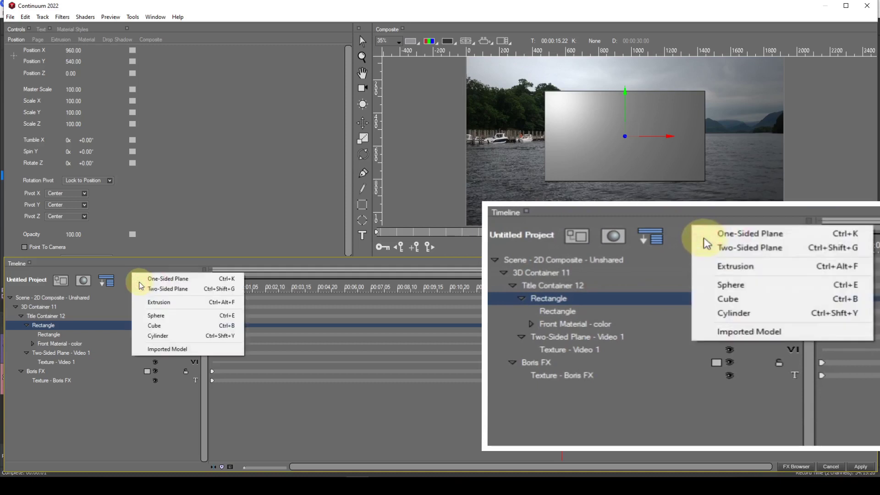
{"action": "left_click", "coordinate": [151, 349]}
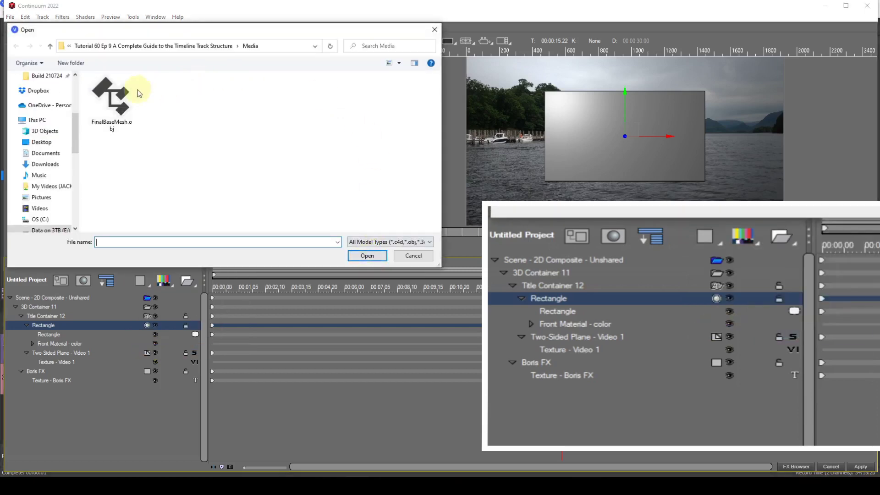
{"action": "left_click", "coordinate": [122, 104]}
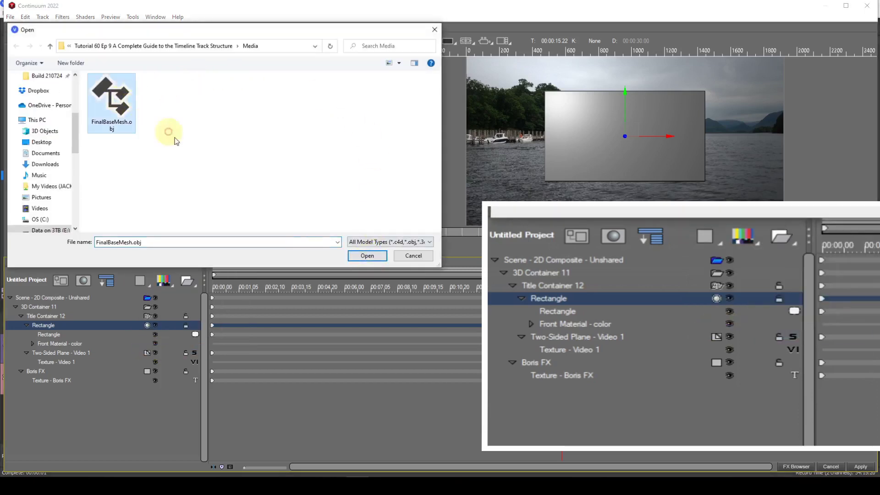
{"action": "left_click", "coordinate": [359, 257]}
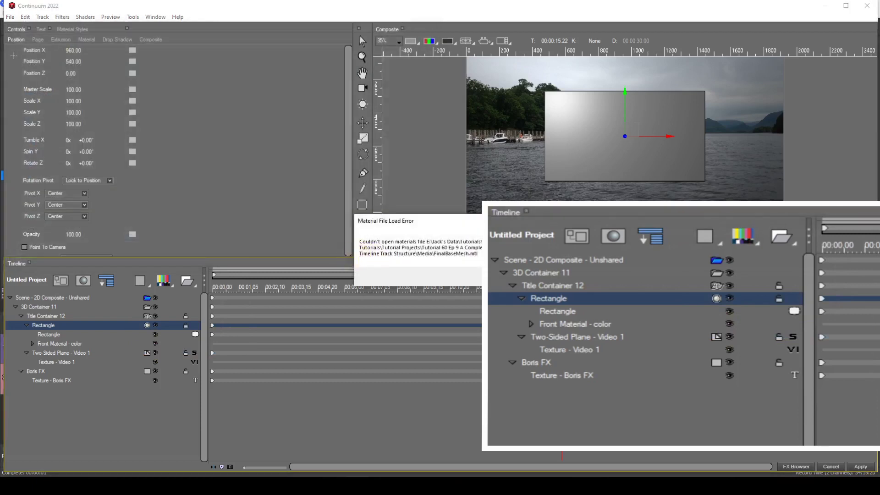
{"action": "key", "text": "Return"}
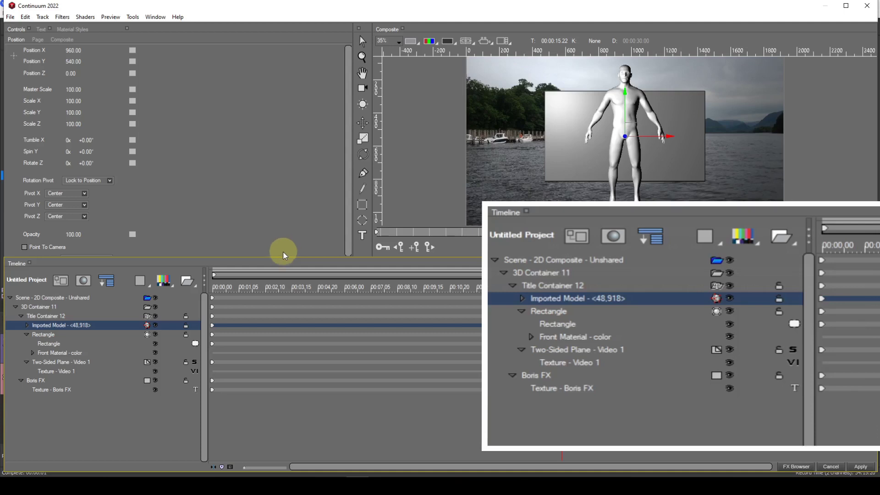
Change the imported model track's shape to Sphere and the extrusion's rectangle media type to Text
{"action": "left_click", "coordinate": [150, 328]}
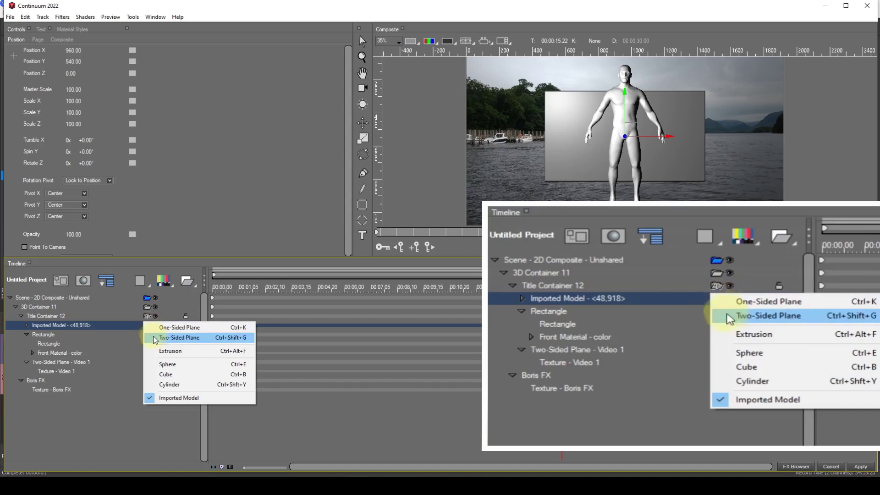
{"action": "left_click", "coordinate": [154, 364]}
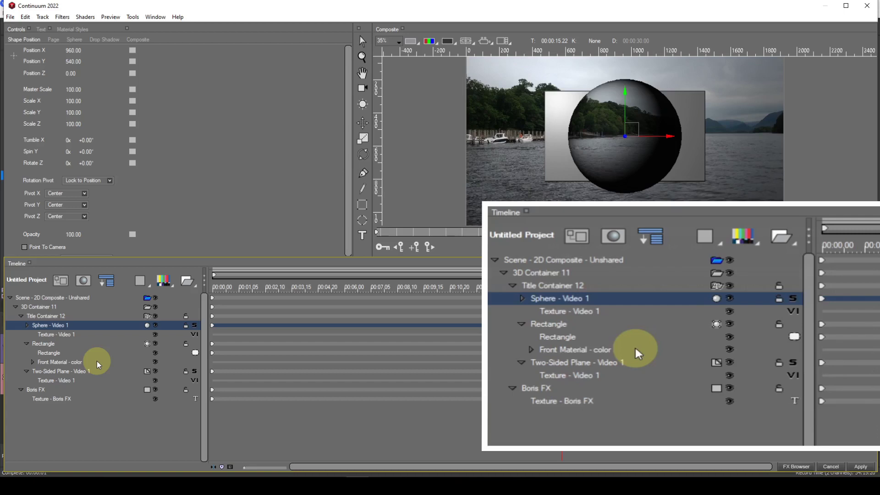
{"action": "left_click", "coordinate": [196, 354]}
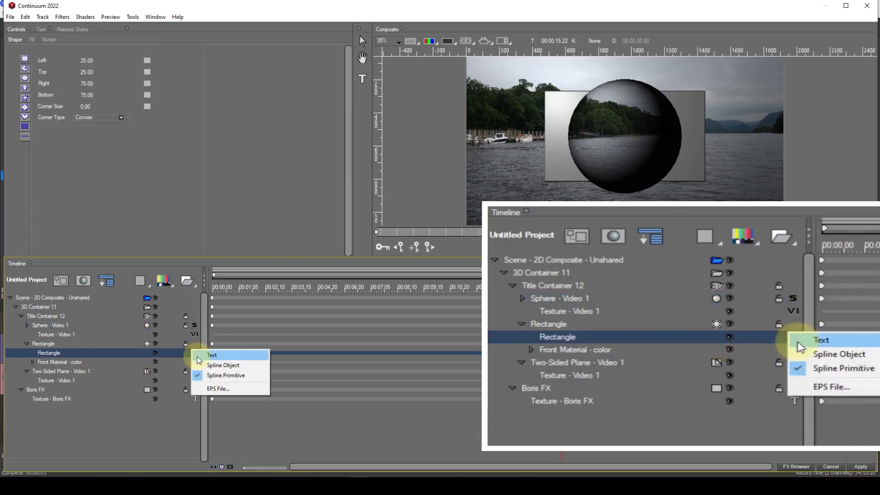
{"action": "left_click", "coordinate": [200, 357]}
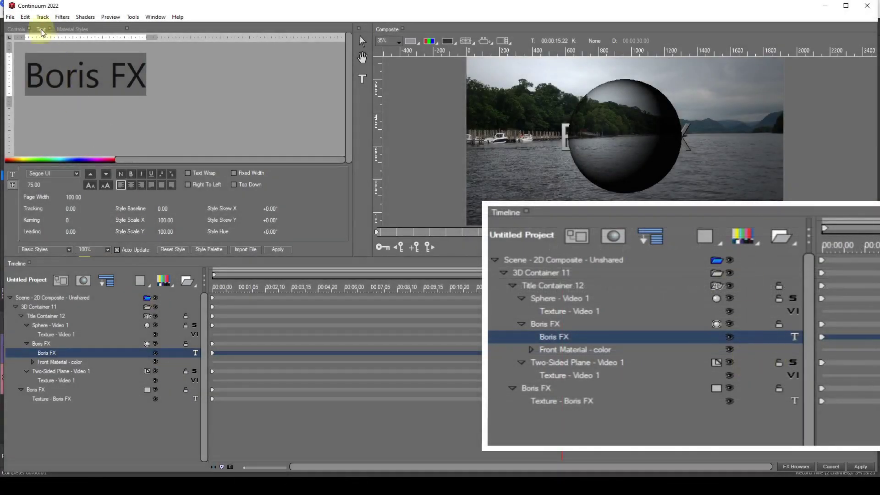
Open the project Nested structure.blu without saving the current effect settings
{"action": "left_click", "coordinate": [10, 18]}
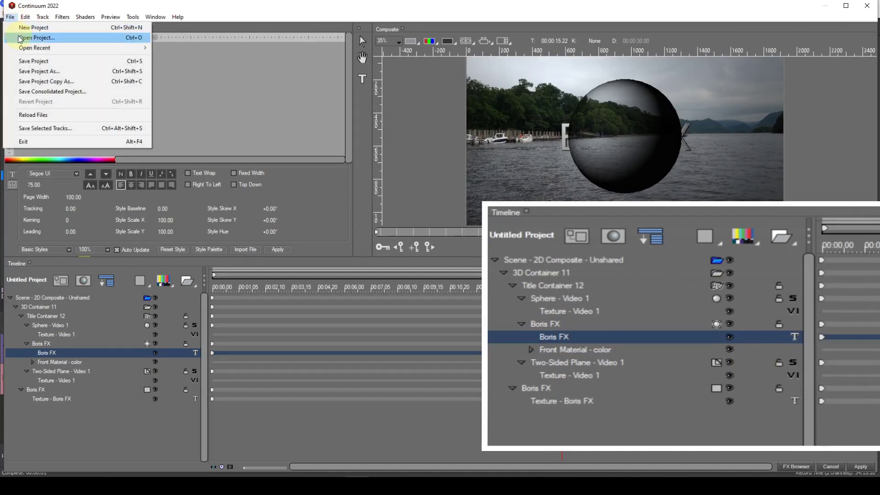
{"action": "left_click", "coordinate": [32, 38]}
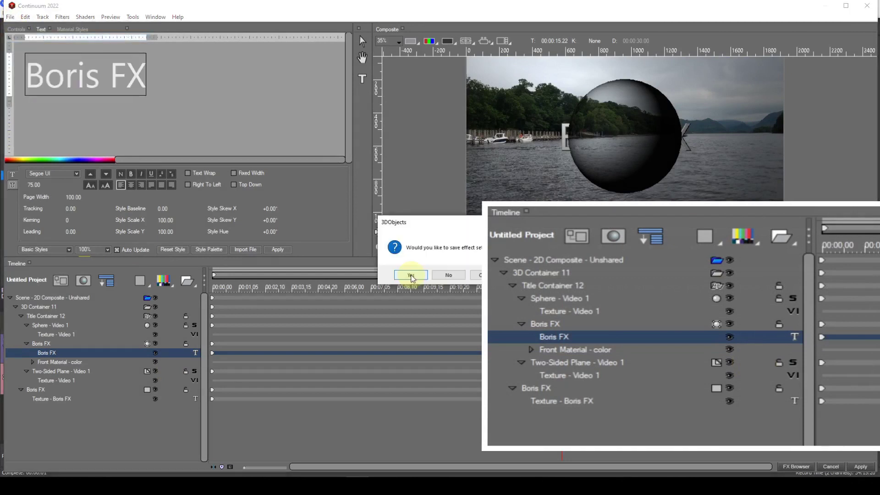
{"action": "left_click", "coordinate": [448, 275]}
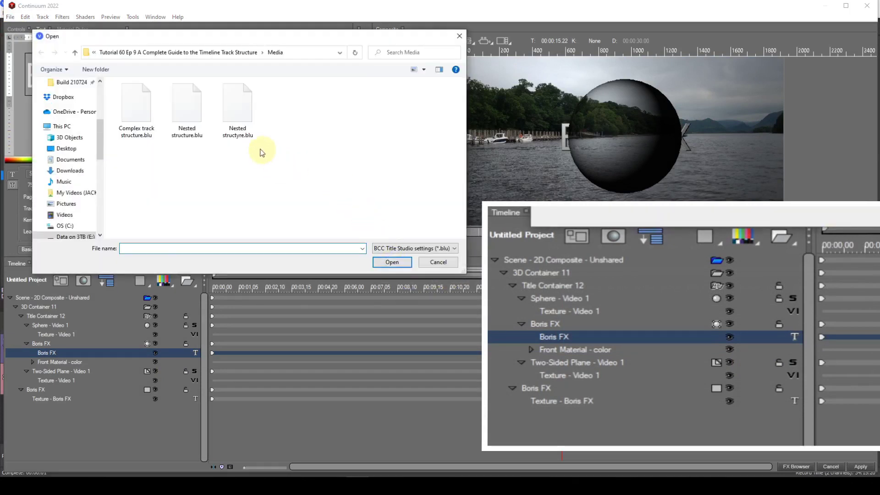
{"action": "left_click", "coordinate": [196, 114]}
{"action": "left_click", "coordinate": [392, 262]}
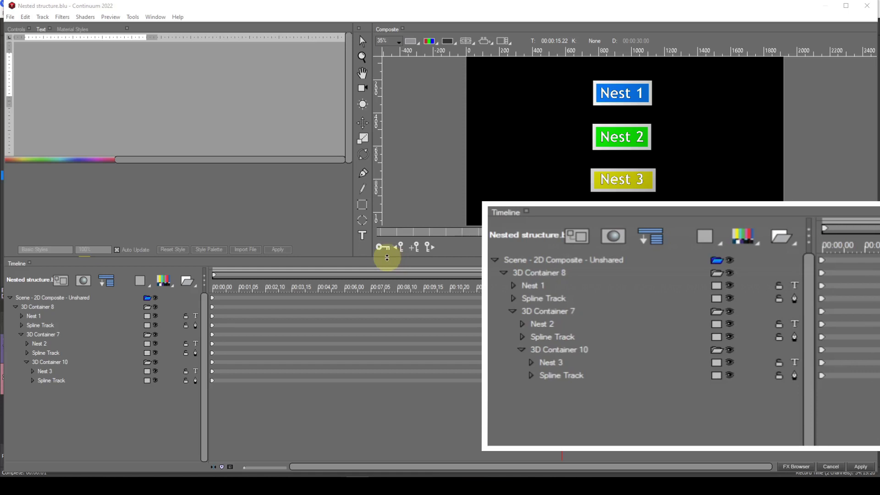
Move 3D Container 8 slightly down and right in the composite, and shift the nested 3D Container 7 right and slightly down
{"action": "left_click", "coordinate": [49, 307]}
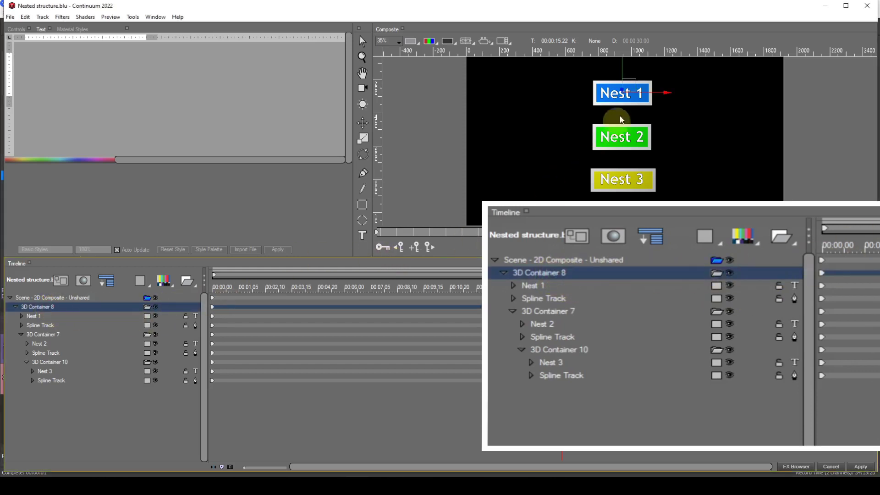
{"action": "mouse_move", "coordinate": [632, 84]}
{"action": "left_mouse_down"}
{"action": "mouse_move", "coordinate": [623, 96]}
{"action": "mouse_move", "coordinate": [595, 96]}
{"action": "mouse_move", "coordinate": [635, 101]}
{"action": "mouse_move", "coordinate": [635, 92]}
{"action": "left_mouse_up"}
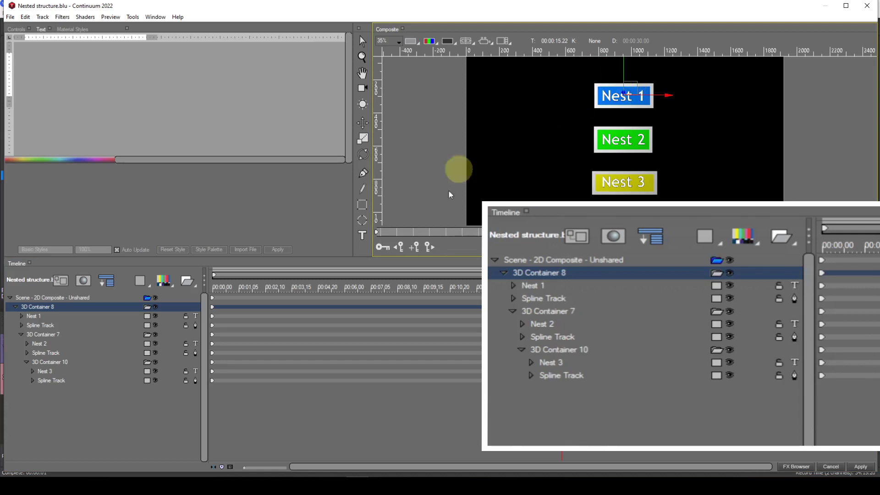
{"action": "left_click", "coordinate": [49, 336]}
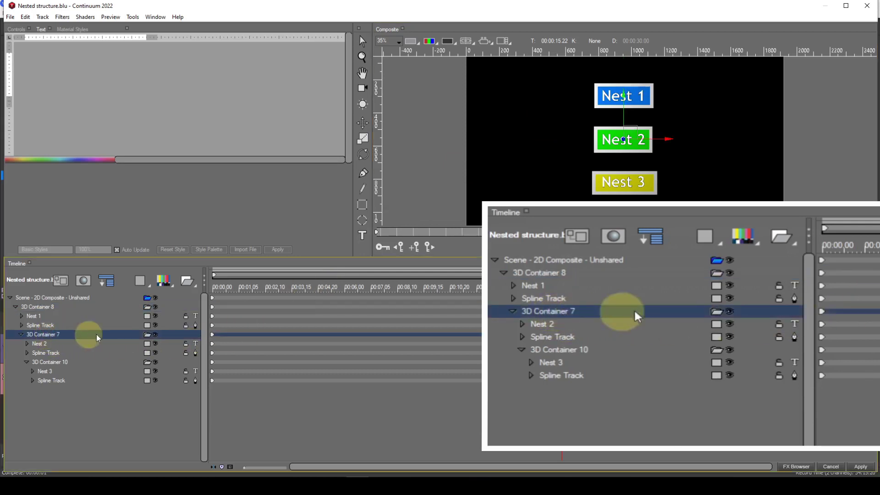
{"action": "left_click_drag", "start_coordinate": [629, 131], "coordinate": [656, 141]}
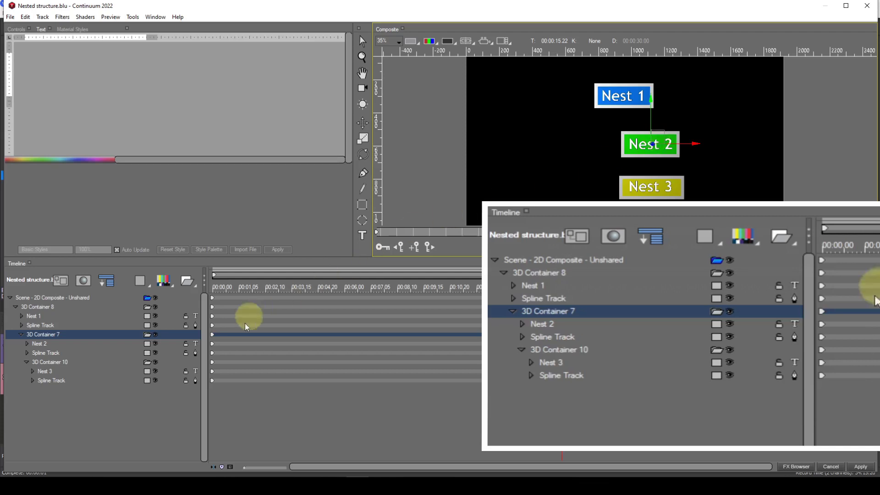
Move the innermost 3D Container 10 horizontally left in the composite so Nest 3 is offset from Nest 2
{"action": "left_click", "coordinate": [64, 361]}
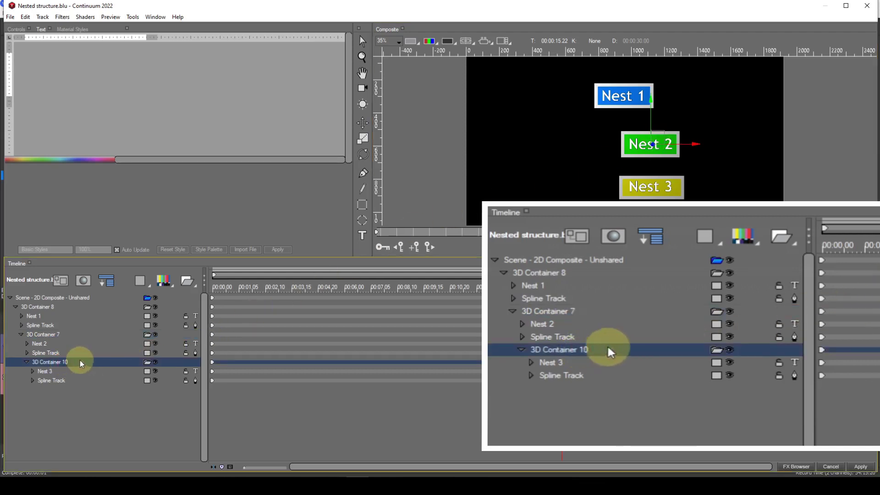
{"action": "left_click", "coordinate": [656, 136]}
{"action": "left_click_drag", "start_coordinate": [656, 136], "coordinate": [631, 136]}
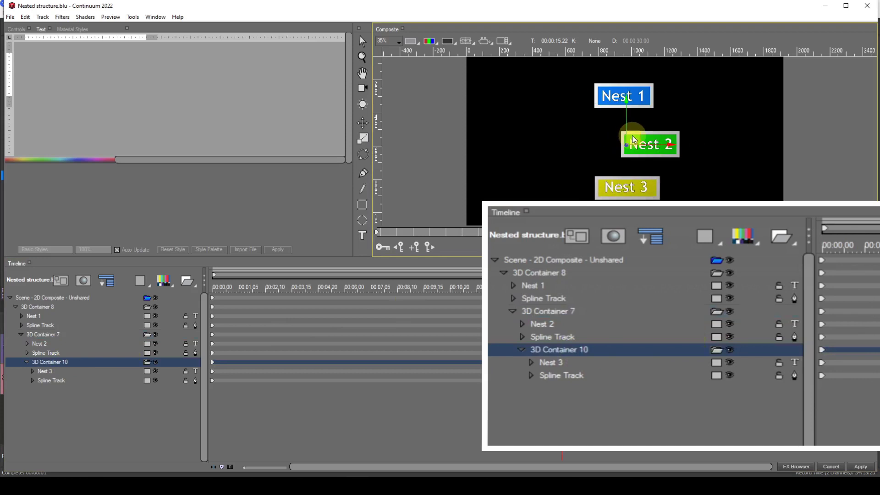